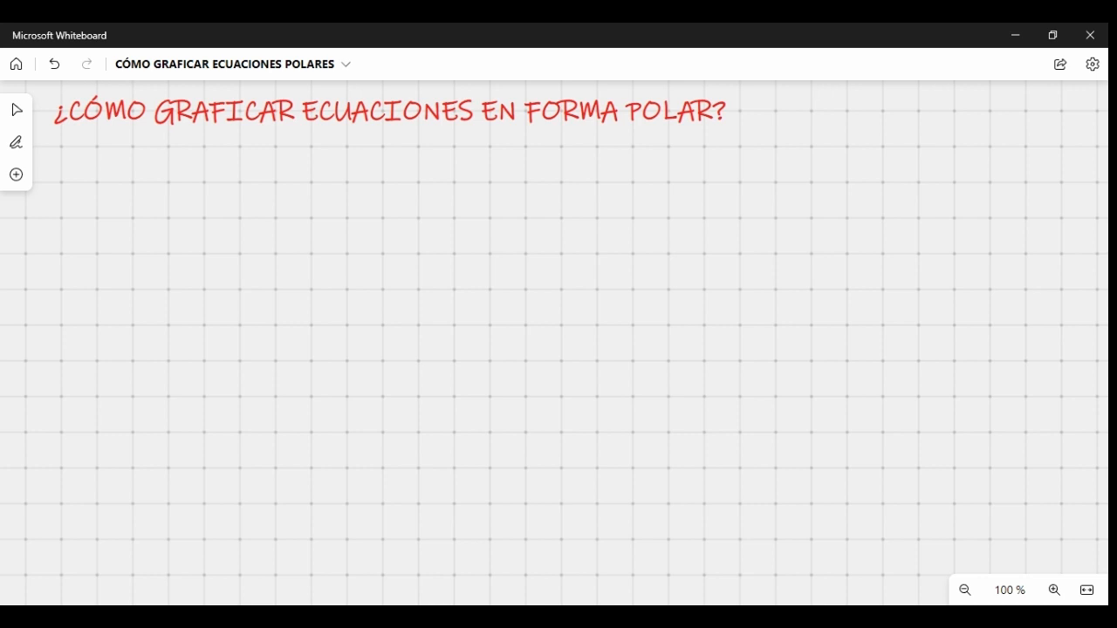
Step: Handwrite in black below the title the polar equation r(θ) = e^(sen θ) − 2cos(4θ) with the interval 0 ≤ θ ≤ 2π
mouse_move(100, 203)
left_mouse_down()
mouse_move(100, 219)
mouse_move(111, 205)
mouse_move(128, 215)
mouse_move(146, 202)
mouse_move(163, 215)
mouse_move(209, 199)
mouse_move(214, 212)
mouse_move(226, 182)
mouse_move(215, 196)
mouse_move(277, 184)
mouse_move(267, 187)
mouse_move(356, 219)
left_mouse_up()
mouse_move(373, 208)
left_mouse_down()
mouse_move(363, 210)
mouse_move(378, 220)
left_mouse_up()
mouse_move(415, 190)
left_mouse_down()
mouse_move(410, 219)
mouse_move(433, 202)
left_mouse_up()
mouse_move(430, 193)
left_mouse_down()
mouse_move(429, 217)
mouse_move(516, 206)
left_mouse_up()
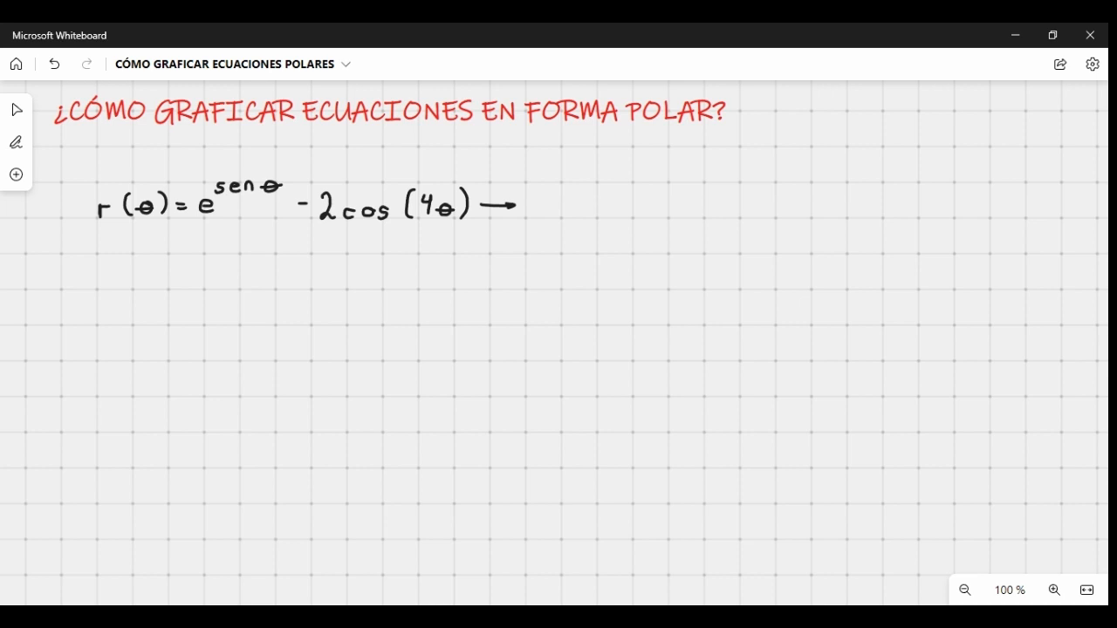
left_click_drag(541, 200, 570, 207)
mouse_move(561, 211)
left_mouse_down()
mouse_move(585, 218)
mouse_move(586, 206)
left_mouse_up()
left_click_drag(581, 212, 631, 207)
mouse_move(619, 211)
left_mouse_down()
mouse_move(649, 204)
mouse_move(672, 219)
left_mouse_up()
left_click_drag(659, 207, 682, 206)
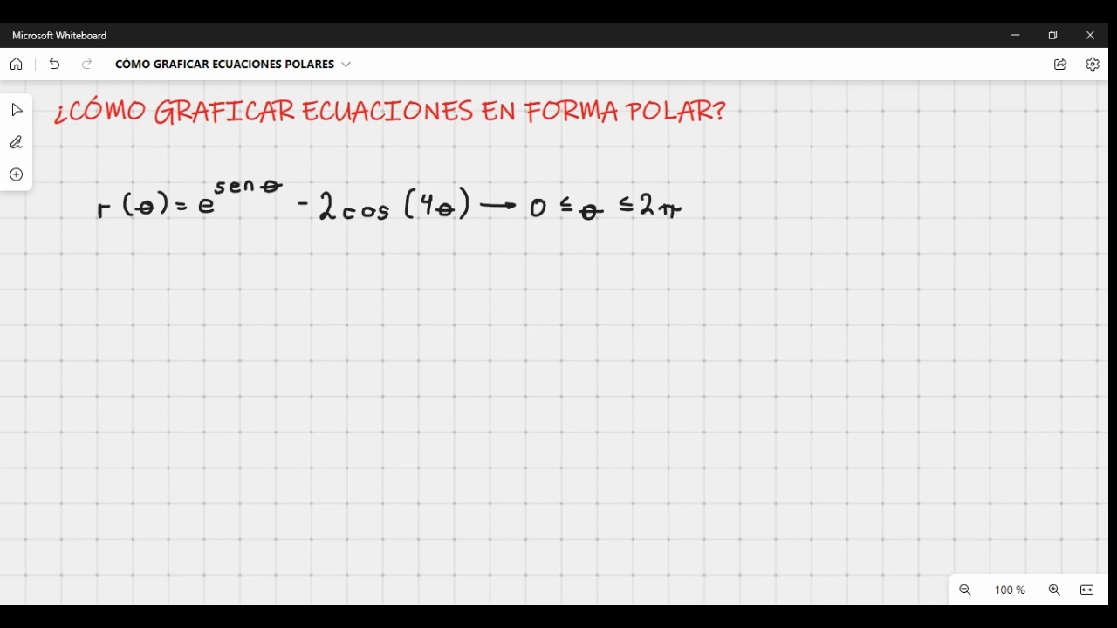
Step: Handwrite below the first equation r(θ) = |tan θ|^|cot θ| with an arrow to the interval 0 ≤ θ ≤ π
mouse_move(96, 310)
left_mouse_down()
mouse_move(96, 323)
mouse_move(126, 306)
mouse_move(130, 324)
mouse_move(165, 312)
mouse_move(162, 325)
left_mouse_up()
mouse_move(179, 313)
left_mouse_down()
mouse_move(190, 317)
mouse_move(211, 299)
mouse_move(210, 330)
mouse_move(238, 323)
mouse_move(241, 306)
mouse_move(272, 323)
left_mouse_up()
mouse_move(279, 316)
left_mouse_down()
mouse_move(291, 313)
mouse_move(279, 321)
left_mouse_up()
left_click_drag(274, 317, 301, 331)
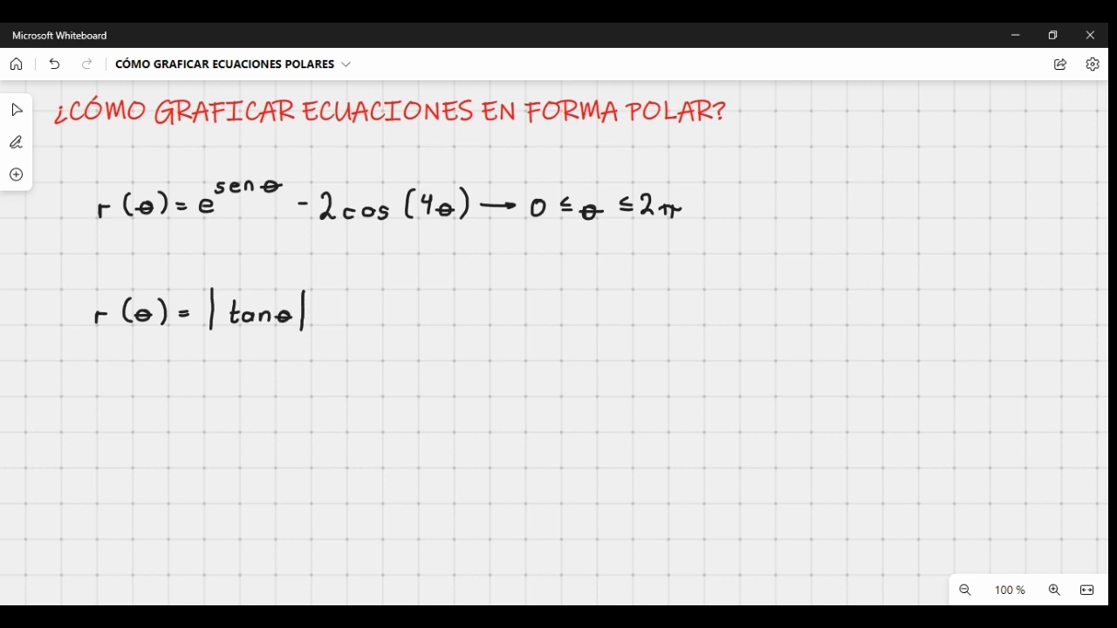
mouse_move(321, 274)
left_mouse_down()
mouse_move(320, 299)
mouse_move(364, 297)
left_mouse_up()
left_click_drag(361, 286, 394, 291)
left_click_drag(384, 293, 476, 316)
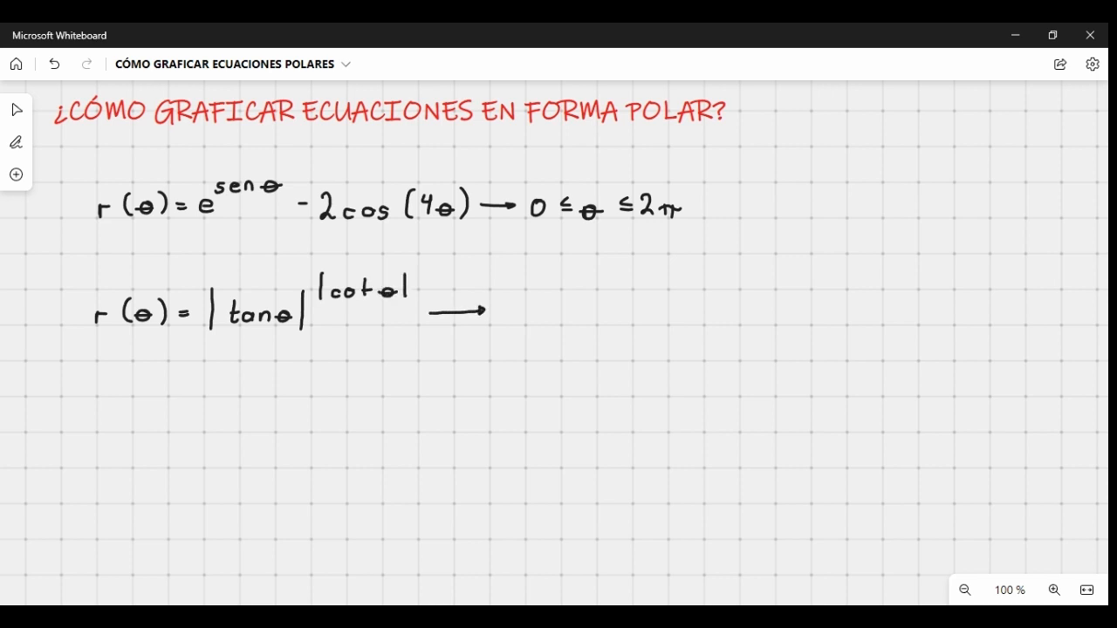
mouse_move(513, 305)
left_mouse_down()
mouse_move(515, 319)
mouse_move(512, 305)
mouse_move(617, 326)
mouse_move(633, 306)
left_mouse_up()
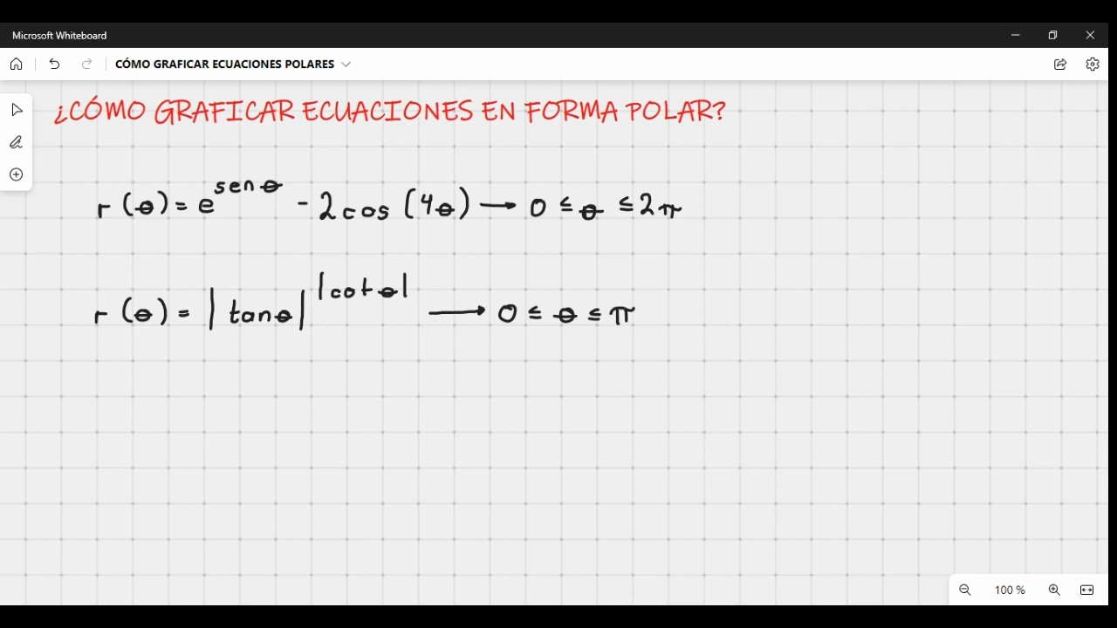
Step: Handwrite the third polar equation r(θ) = 2 + cos(9θ/4) with an arrow to the interval 0 ≤ θ ≤ 8π
mouse_move(97, 419)
left_mouse_down()
mouse_move(98, 431)
mouse_move(155, 420)
mouse_move(145, 422)
mouse_move(168, 433)
mouse_move(228, 413)
mouse_move(236, 429)
mouse_move(270, 418)
left_mouse_up()
mouse_move(262, 411)
left_mouse_down()
mouse_move(263, 423)
mouse_move(295, 428)
mouse_move(311, 417)
left_mouse_up()
left_click_drag(330, 415, 320, 428)
mouse_move(357, 396)
left_mouse_down()
mouse_move(352, 431)
mouse_move(375, 394)
mouse_move(380, 408)
mouse_move(402, 401)
left_mouse_up()
mouse_move(384, 406)
left_mouse_down()
mouse_move(410, 405)
mouse_move(411, 418)
mouse_move(382, 430)
mouse_move(395, 427)
left_mouse_up()
left_click_drag(391, 424, 389, 438)
mouse_move(422, 394)
left_mouse_down()
mouse_move(422, 436)
mouse_move(527, 410)
mouse_move(579, 430)
mouse_move(616, 416)
mouse_move(640, 431)
mouse_move(656, 410)
mouse_move(670, 430)
left_mouse_up()
mouse_move(678, 418)
left_mouse_down()
mouse_move(678, 430)
mouse_move(687, 416)
left_mouse_up()
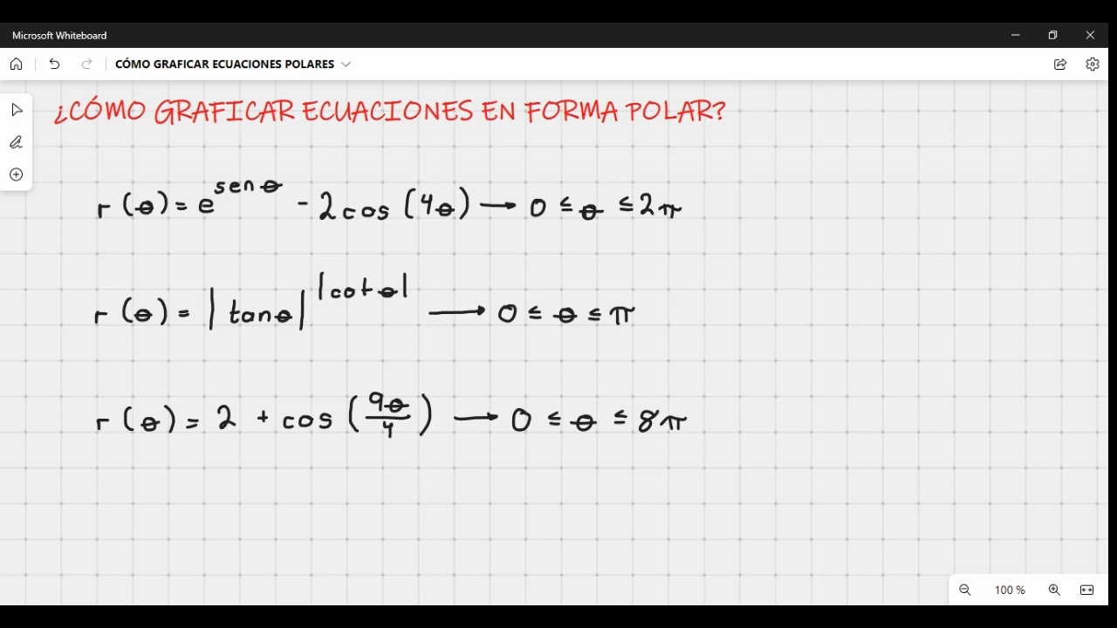
Step: Underline in green the r(θ) = part and the θ interval of all three equations
left_click_drag(88, 227, 190, 227)
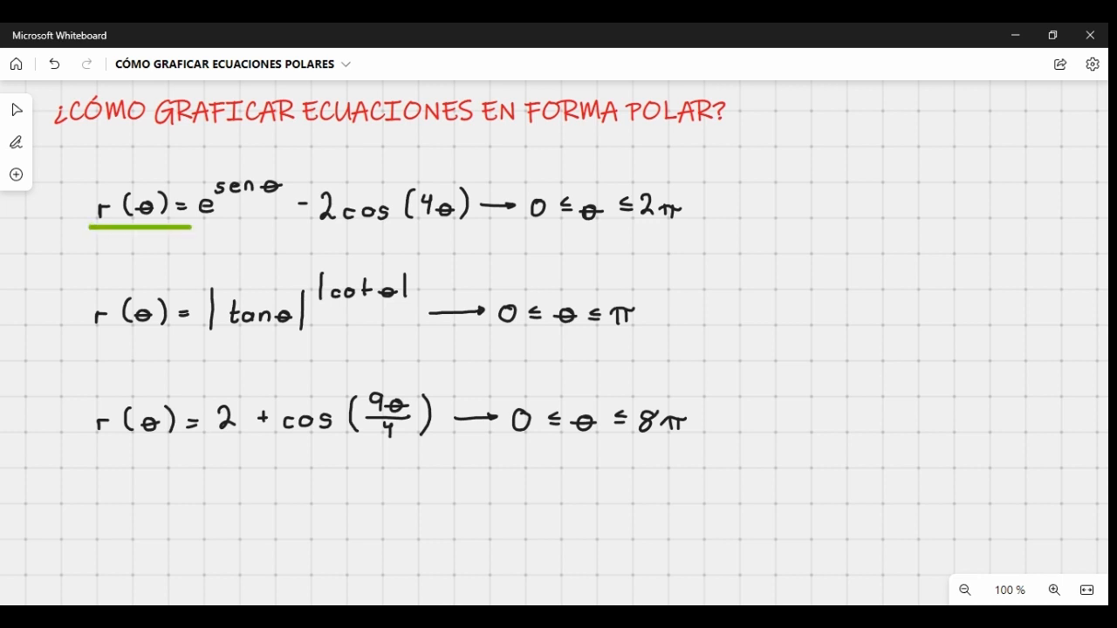
left_click_drag(90, 335, 196, 335)
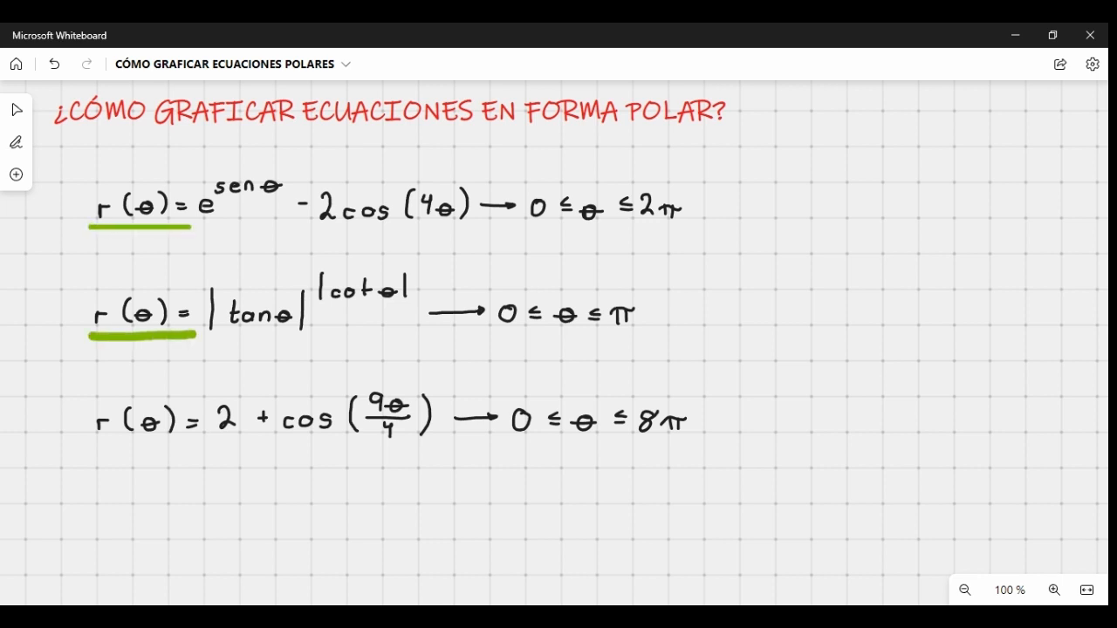
left_click_drag(89, 445, 189, 445)
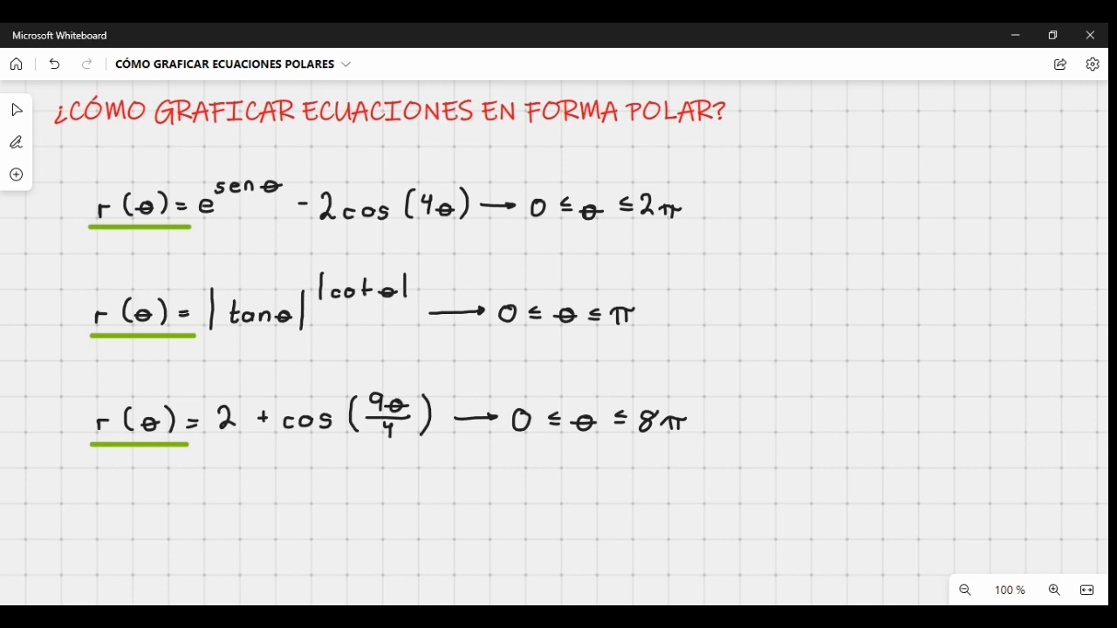
left_click_drag(520, 230, 696, 230)
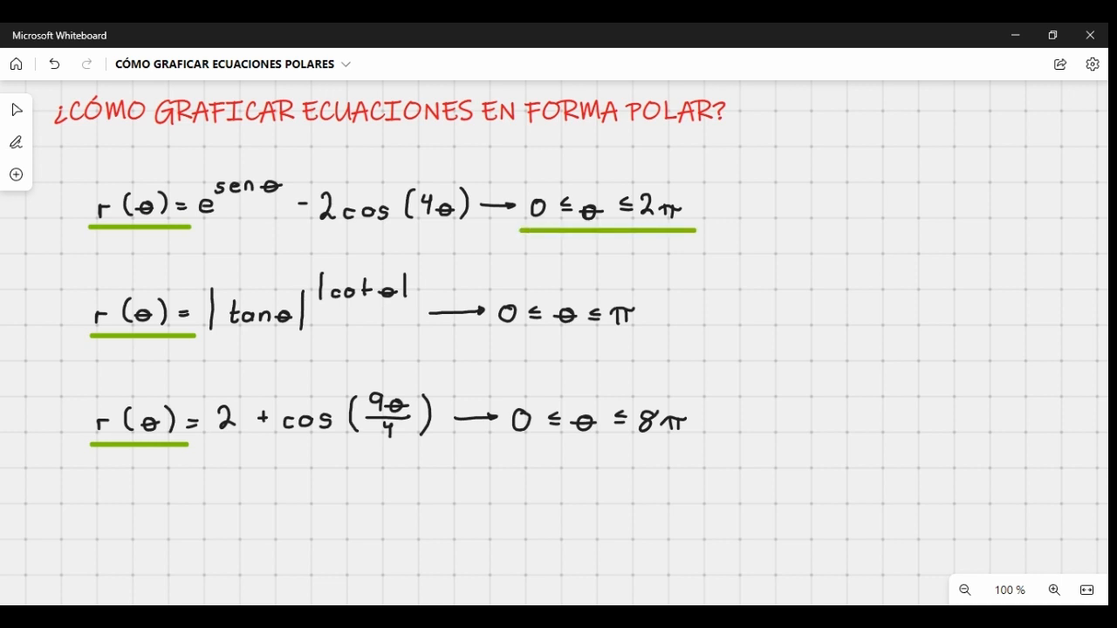
left_click_drag(486, 336, 663, 337)
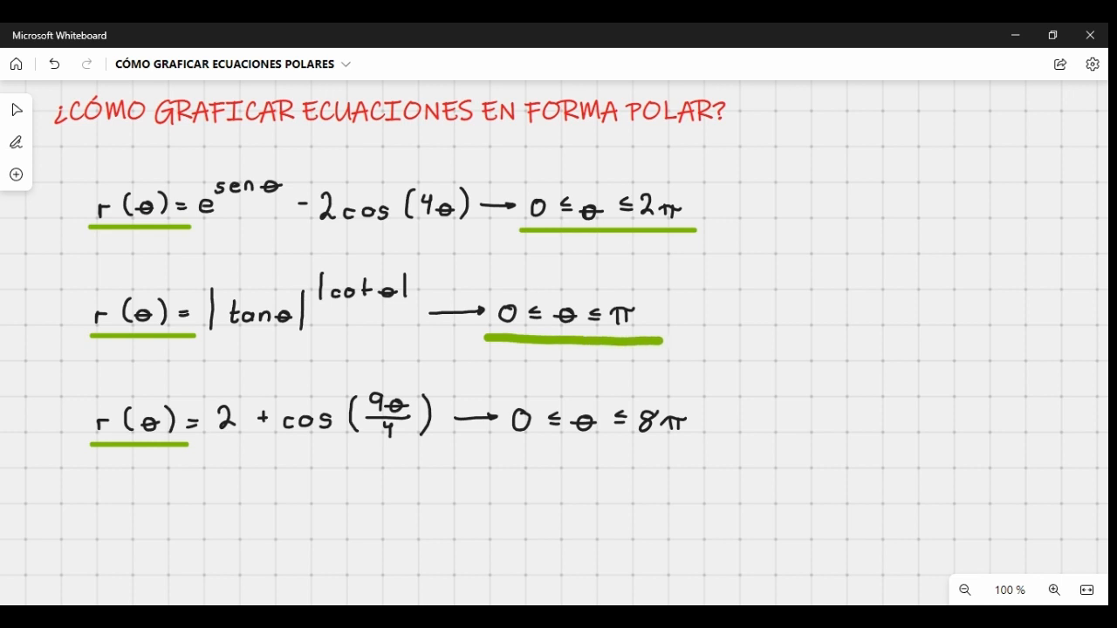
left_click_drag(502, 446, 710, 443)
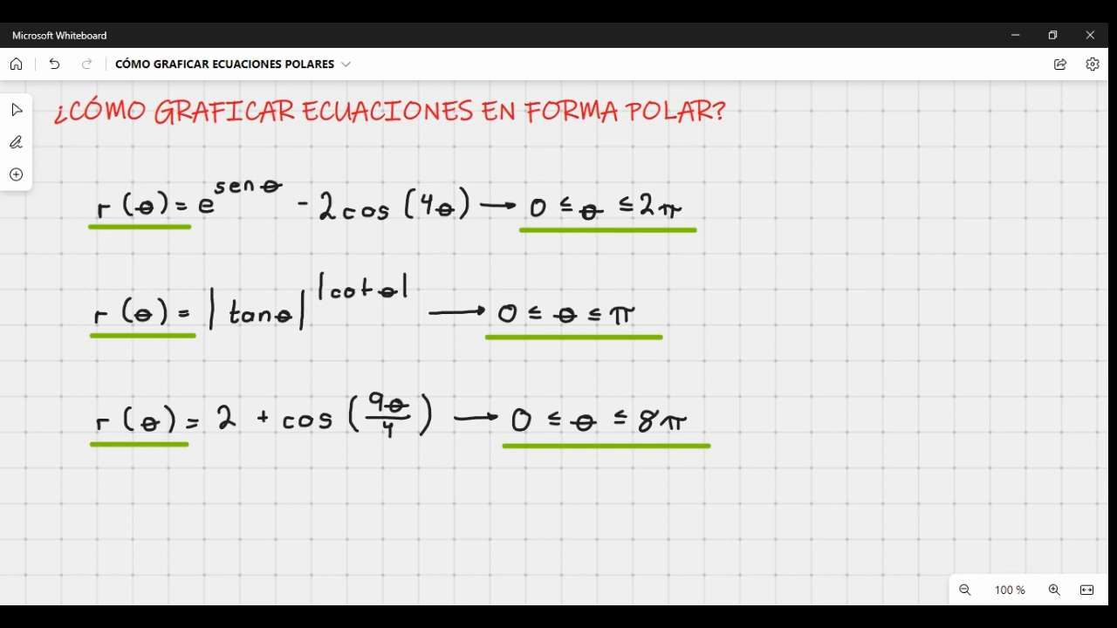
Step: Write in orange beside the equations "1 → r(θ) =" followed by a blank line, and circle the |tan θ|^|cot θ| equation
mouse_move(712, 269)
left_mouse_down()
mouse_move(716, 288)
mouse_move(777, 274)
mouse_move(793, 290)
mouse_move(806, 277)
mouse_move(821, 290)
mouse_move(892, 277)
left_mouse_up()
left_click_drag(881, 284, 1046, 280)
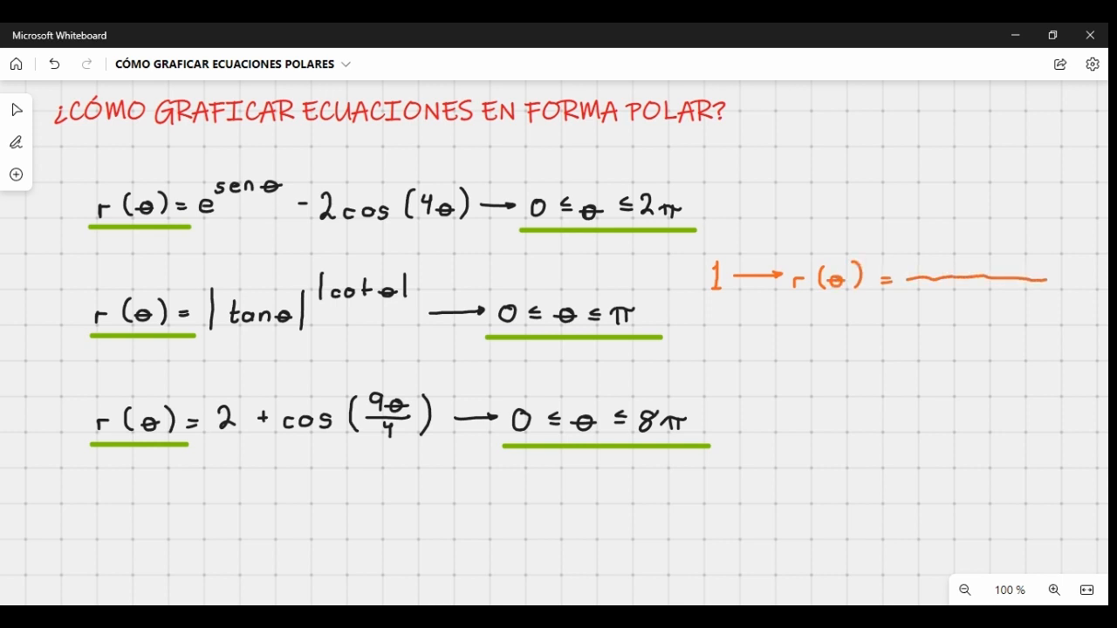
mouse_move(414, 271)
left_mouse_down()
mouse_move(206, 260)
mouse_move(108, 278)
mouse_move(70, 324)
mouse_move(126, 357)
mouse_move(366, 343)
mouse_move(428, 316)
mouse_move(430, 287)
mouse_move(413, 271)
left_mouse_up()
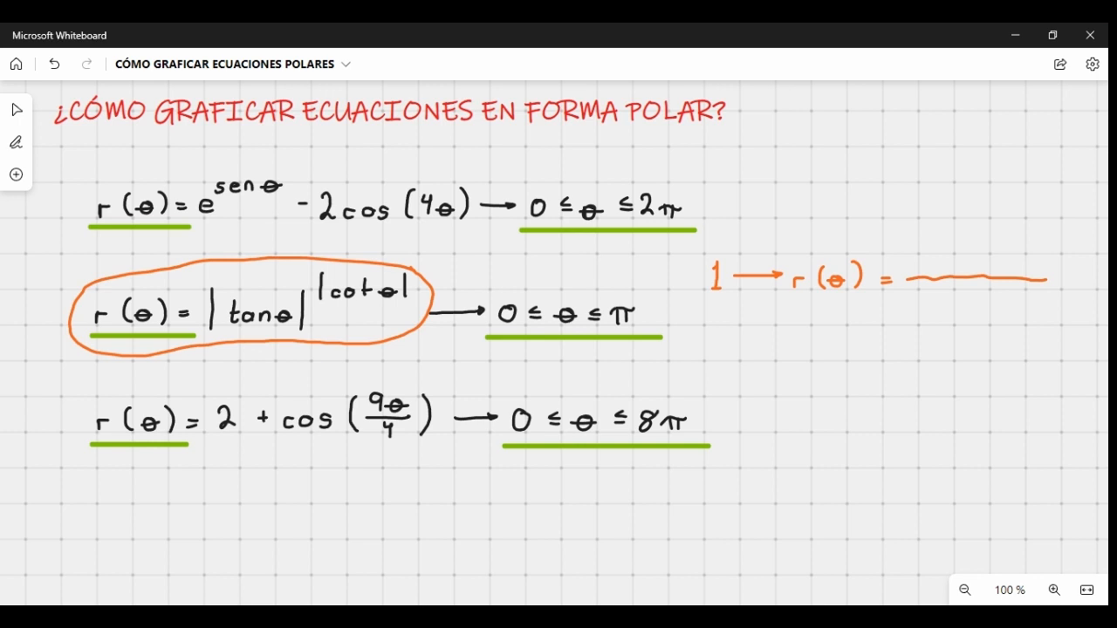
Step: Write in orange the second procedure item "2 → f(θ) = r(θ)·cos(θ)" below item 1
mouse_move(715, 343)
left_mouse_down()
mouse_move(725, 338)
mouse_move(727, 360)
mouse_move(770, 353)
left_mouse_up()
left_click_drag(803, 333, 790, 363)
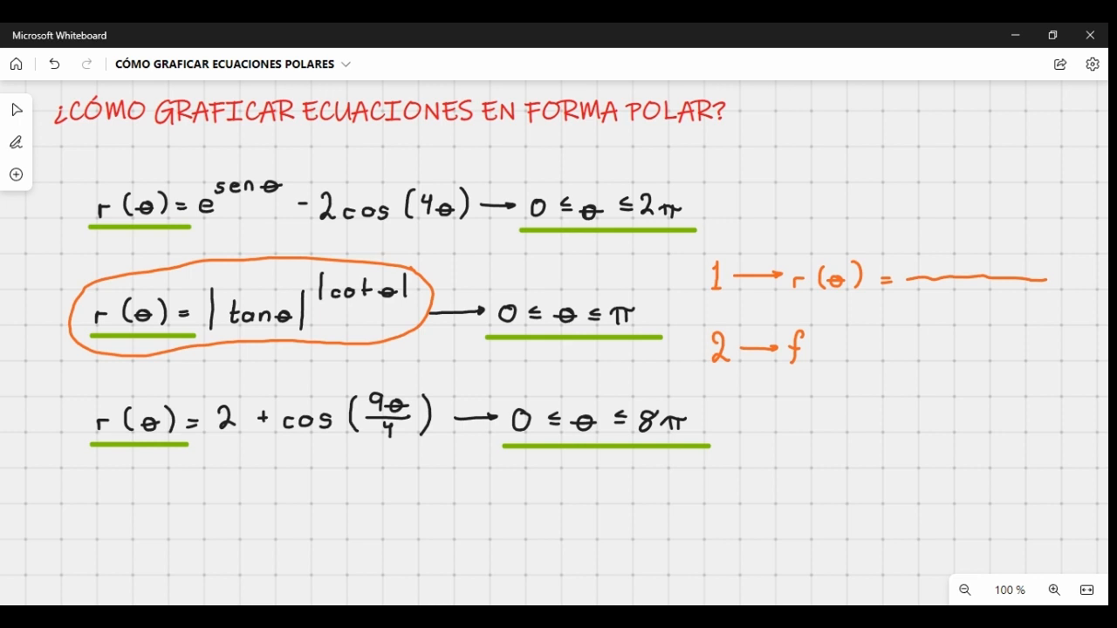
left_click_drag(821, 330, 813, 350)
mouse_move(836, 342)
left_mouse_down()
mouse_move(833, 356)
mouse_move(835, 342)
left_mouse_up()
mouse_move(847, 333)
left_mouse_down()
mouse_move(847, 364)
mouse_move(883, 343)
mouse_move(900, 361)
mouse_move(912, 347)
mouse_move(928, 361)
mouse_move(944, 347)
mouse_move(957, 363)
mouse_move(983, 361)
left_mouse_up()
left_click(971, 356)
mouse_move(983, 354)
left_mouse_down()
mouse_move(992, 348)
mouse_move(991, 362)
left_mouse_up()
mouse_move(1010, 350)
left_mouse_down()
mouse_move(999, 356)
mouse_move(1038, 362)
mouse_move(1070, 348)
mouse_move(1063, 365)
left_mouse_up()
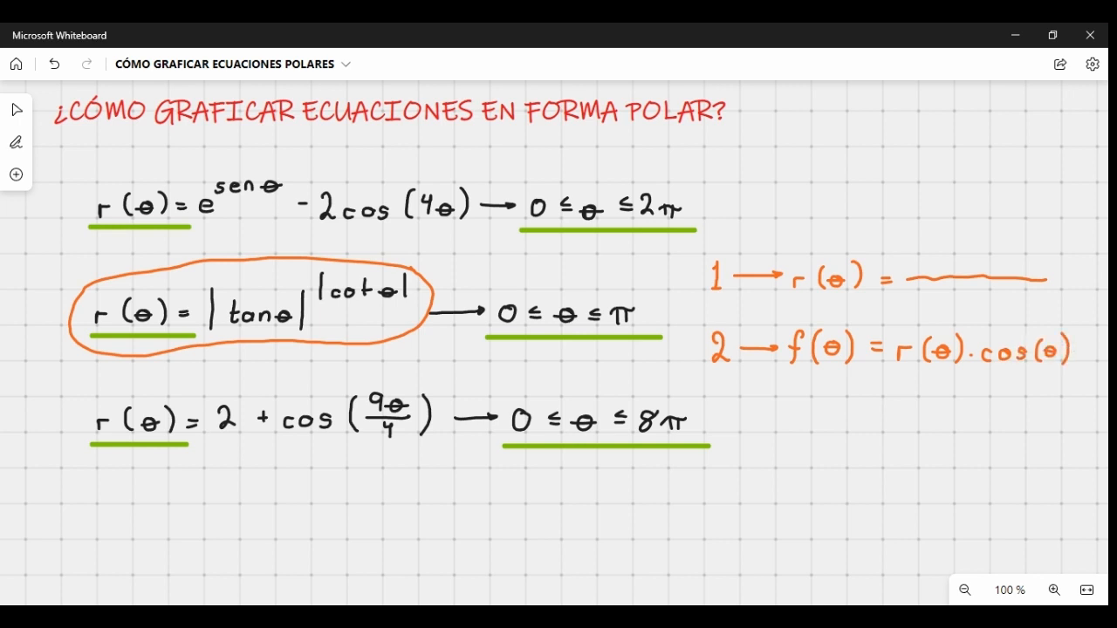
Step: Add in orange the procedure items "3 → g(θ) = r(θ)·sen(θ)" and "4 → curva" below item 2
mouse_move(717, 405)
left_mouse_down()
mouse_move(728, 428)
mouse_move(717, 429)
mouse_move(775, 426)
left_mouse_up()
mouse_move(805, 418)
left_mouse_down()
mouse_move(796, 432)
mouse_move(809, 427)
mouse_move(808, 441)
mouse_move(795, 441)
left_mouse_up()
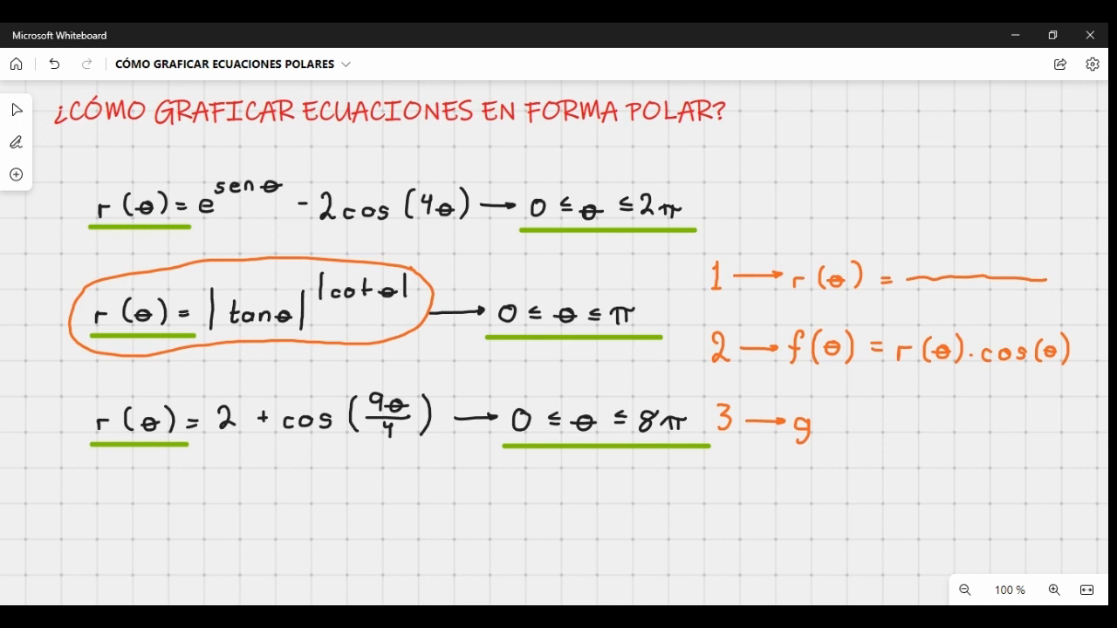
mouse_move(830, 402)
left_mouse_down()
mouse_move(824, 434)
mouse_move(843, 413)
mouse_move(863, 416)
mouse_move(858, 429)
mouse_move(916, 417)
mouse_move(922, 433)
mouse_move(952, 417)
mouse_move(946, 432)
mouse_move(1042, 425)
mouse_move(1026, 413)
mouse_move(1021, 434)
mouse_move(1051, 432)
left_mouse_up()
mouse_move(717, 471)
left_mouse_down()
mouse_move(714, 484)
mouse_move(728, 482)
left_mouse_up()
mouse_move(723, 473)
left_mouse_down()
mouse_move(723, 496)
mouse_move(765, 489)
mouse_move(826, 503)
mouse_move(881, 492)
left_mouse_up()
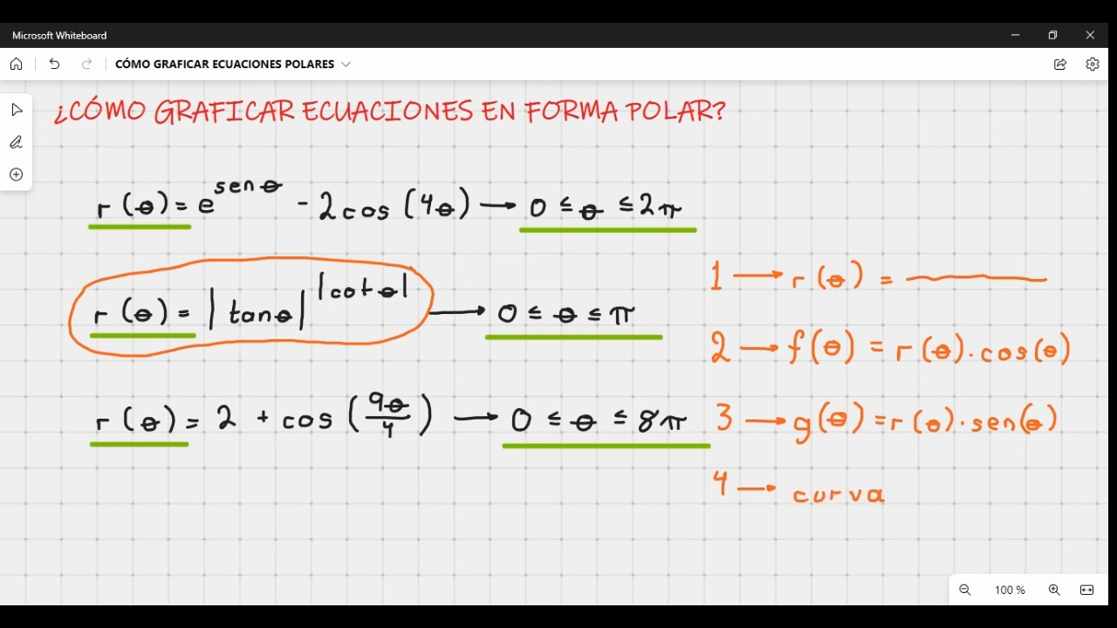
Step: Enclose the four orange procedure items in a thick light-blue freehand outline
mouse_move(695, 257)
left_mouse_down()
mouse_move(693, 490)
mouse_move(742, 527)
mouse_move(843, 528)
mouse_move(1032, 506)
mouse_move(1091, 429)
mouse_move(1075, 368)
mouse_move(1092, 277)
mouse_move(1061, 248)
mouse_move(1033, 242)
mouse_move(923, 229)
mouse_move(855, 236)
left_mouse_up()
left_click_drag(694, 260, 857, 234)
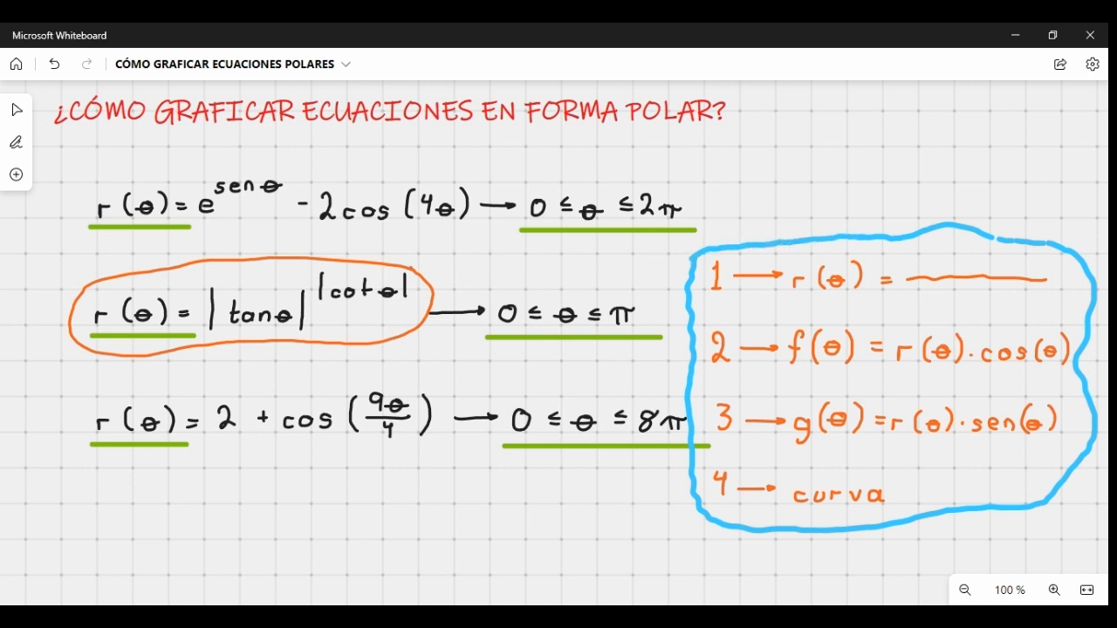
left_click_drag(985, 241, 1002, 239)
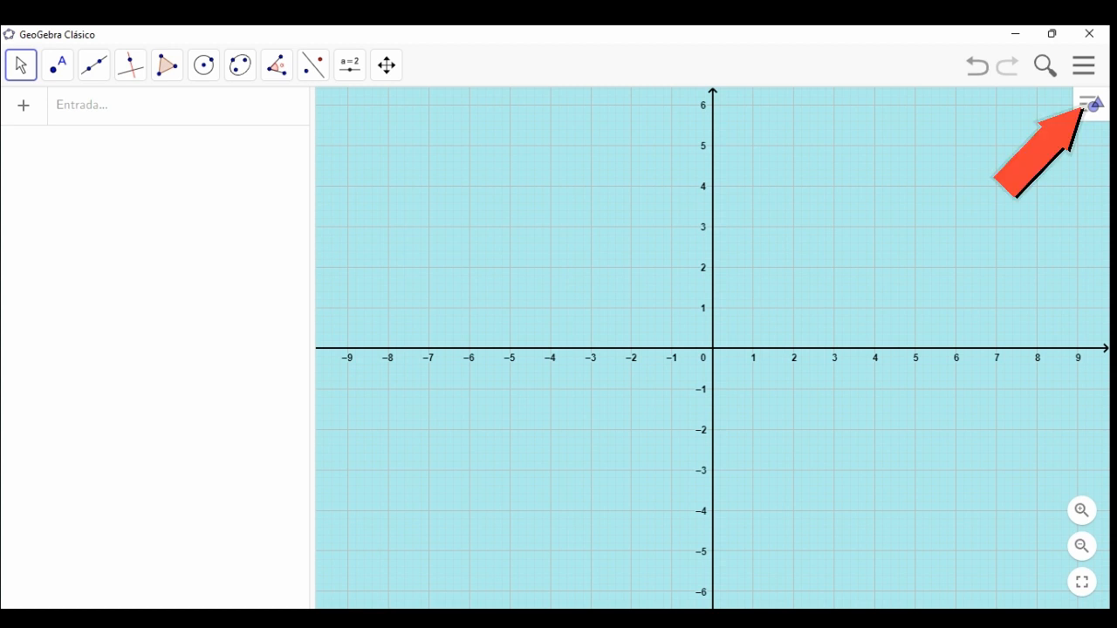
Step: Switch to GeoGebra Clásico and set the graphics view's grid type to Polar
left_click(1090, 104)
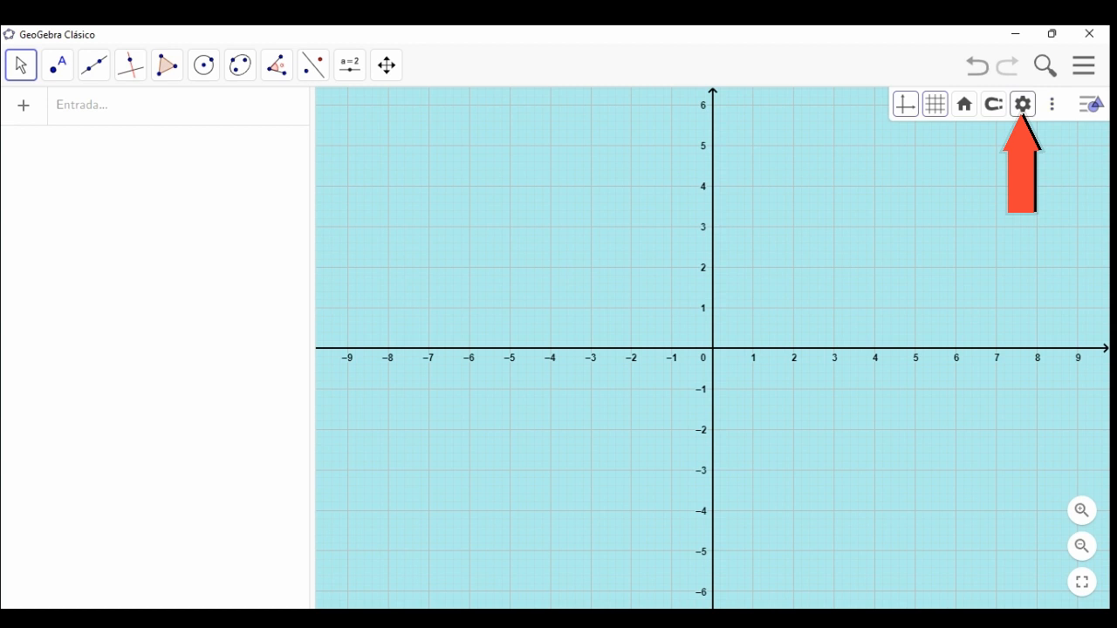
left_click(1023, 103)
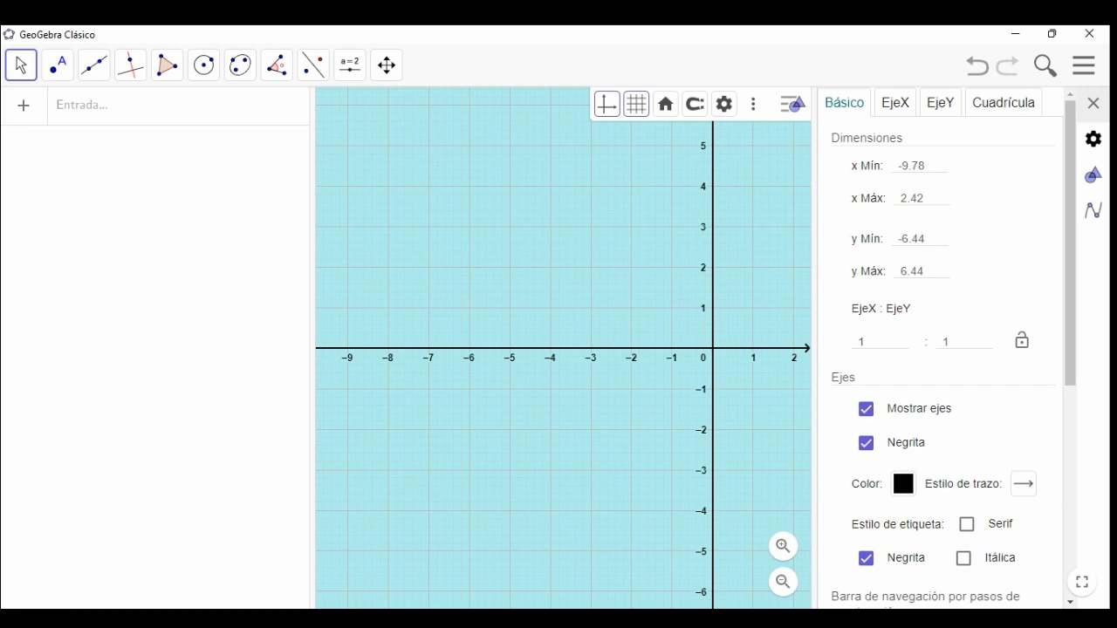
left_click(1003, 102)
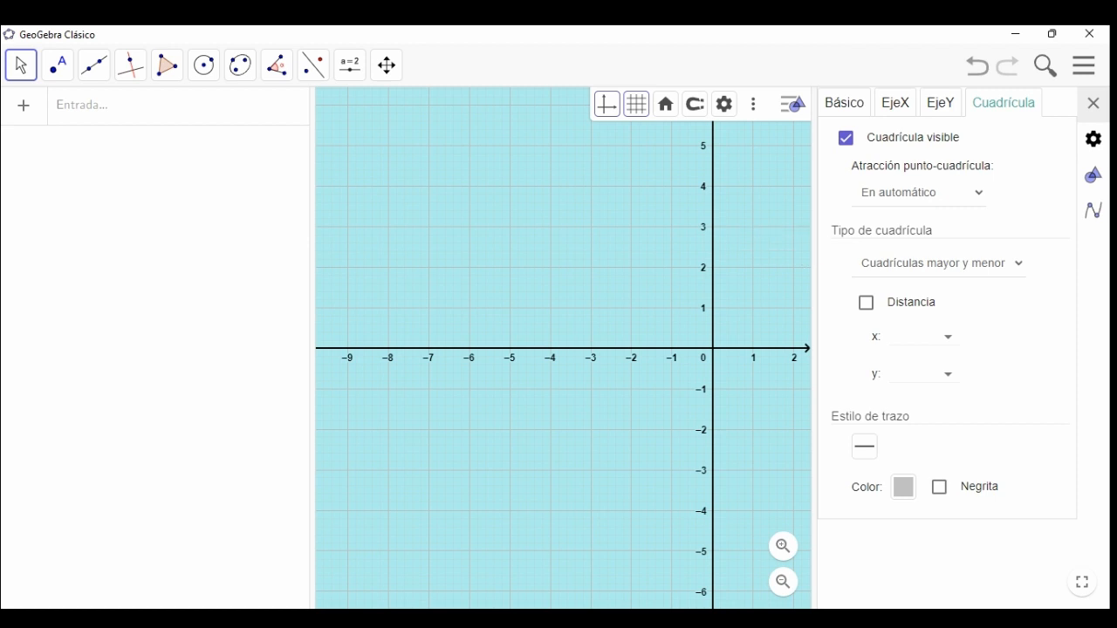
left_click(942, 263)
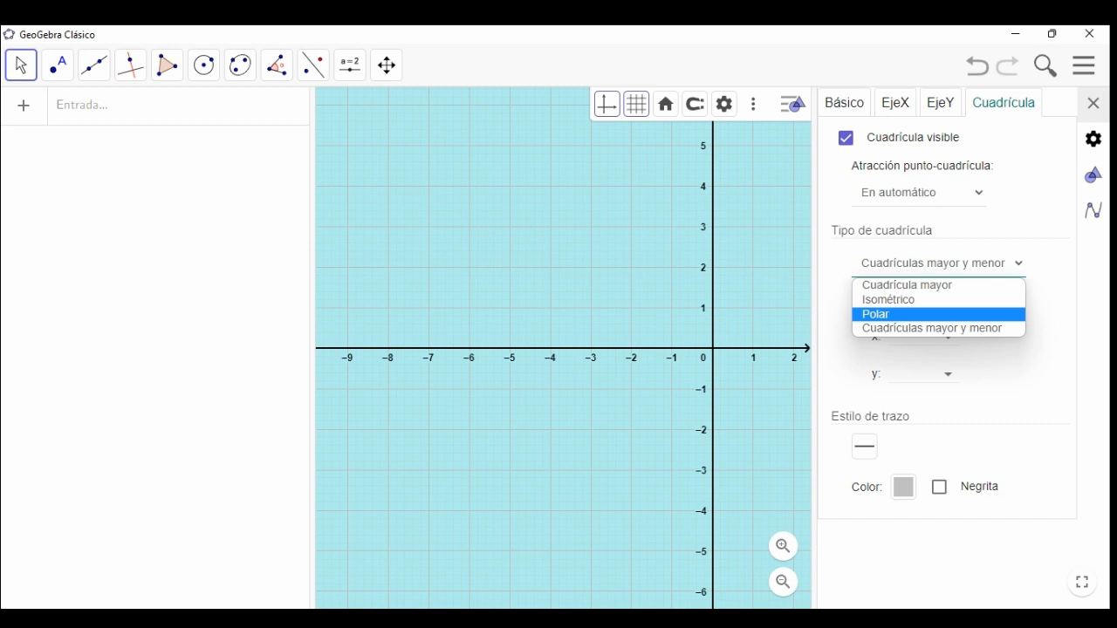
left_click(938, 315)
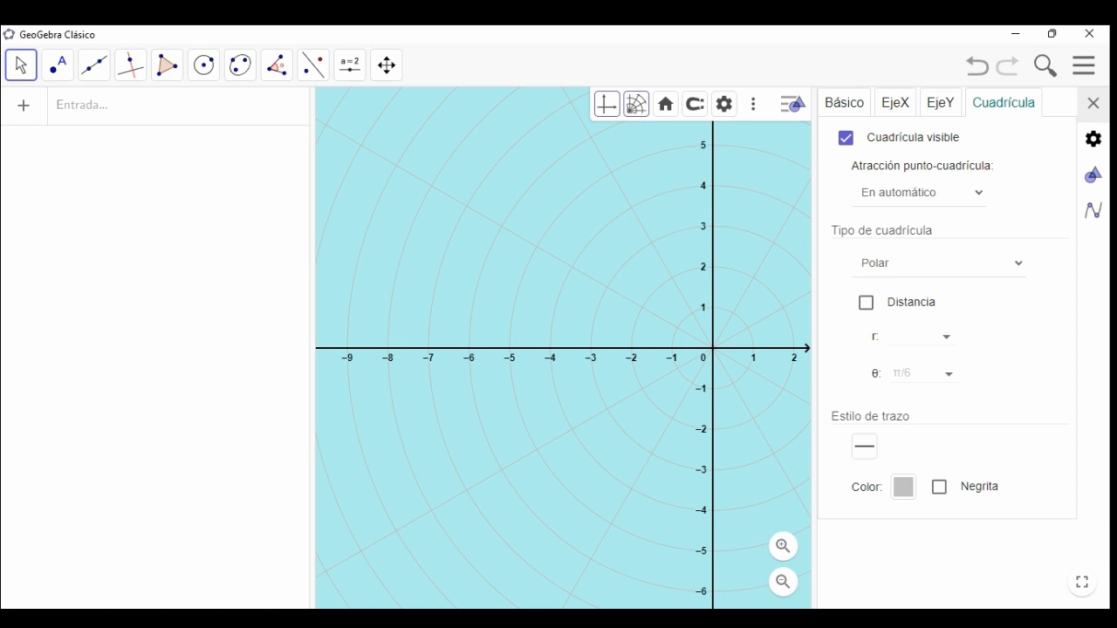
Step: Change the polar grid's line style to the short-dashed pattern
left_click(865, 447)
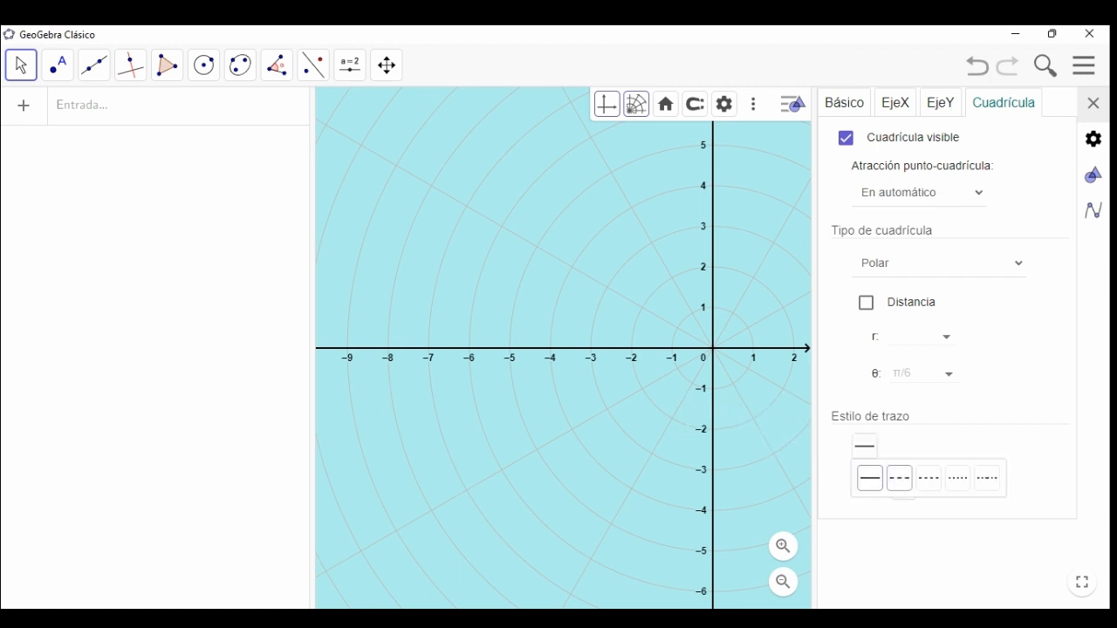
left_click(899, 478)
left_click(864, 447)
left_click(929, 478)
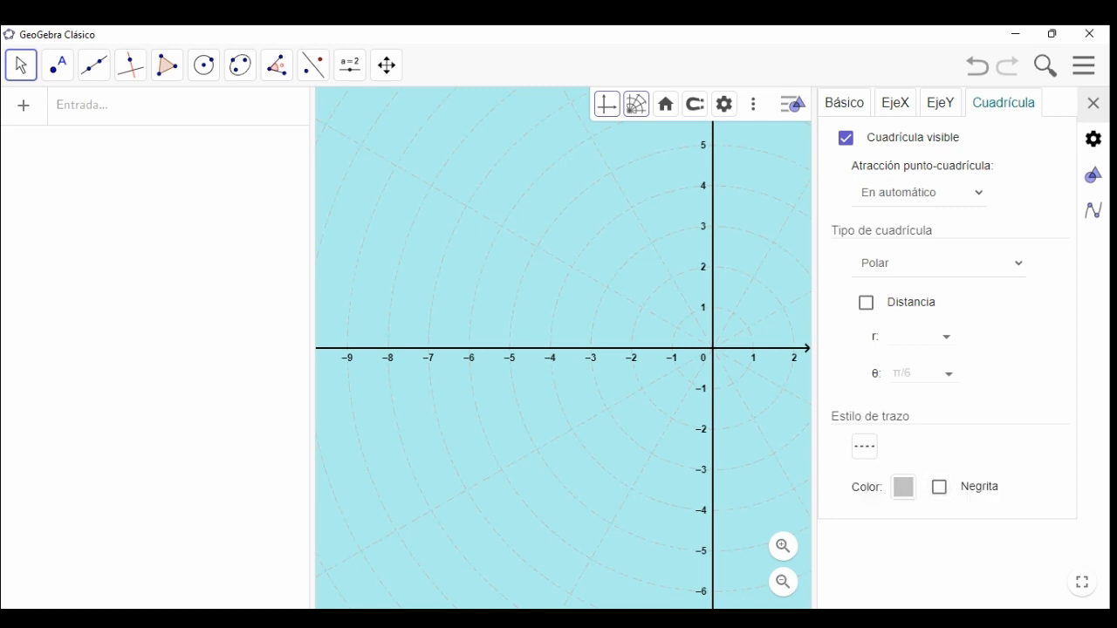
Step: Set the polar grid's color to blue #0099CC with bold left off, and close the graphics view settings and style bar
left_click(903, 487)
left_click(590, 342)
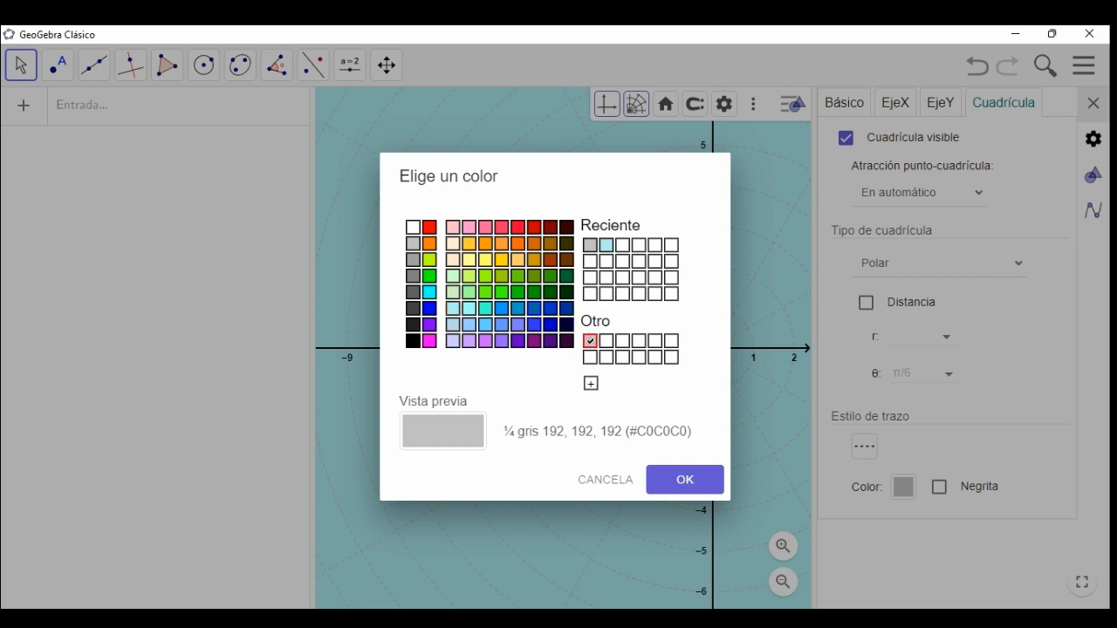
left_click(519, 308)
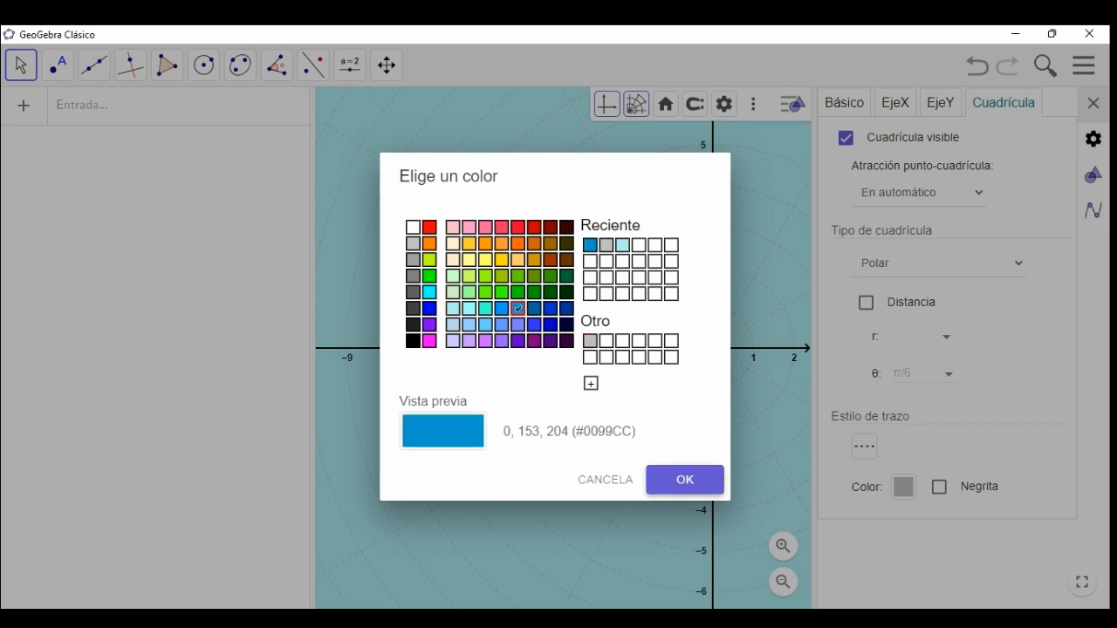
left_click(685, 480)
left_click(939, 487)
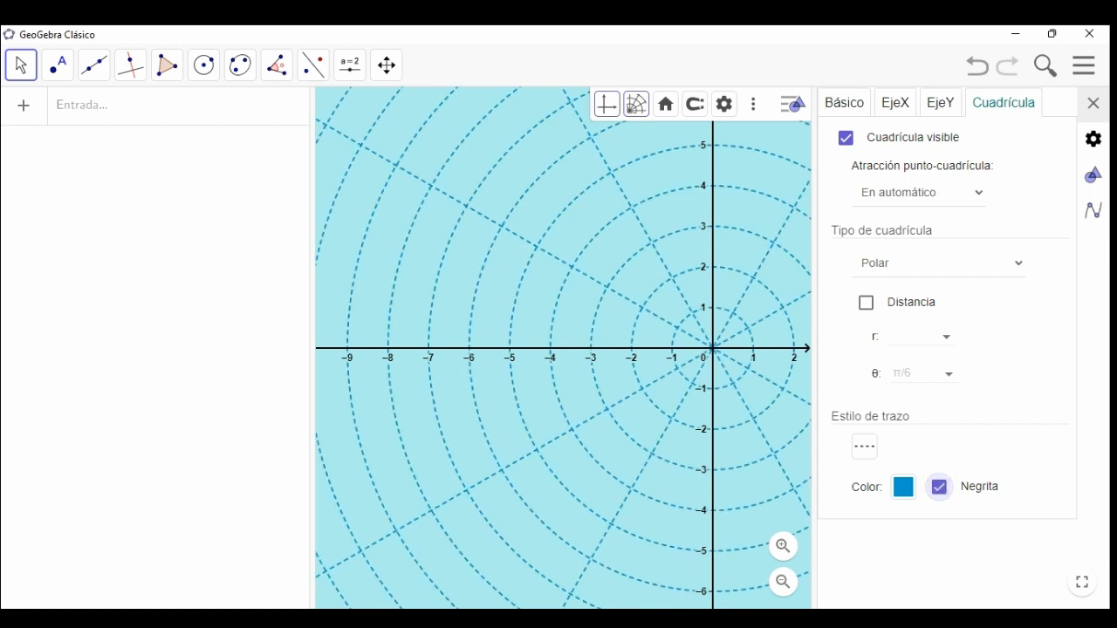
left_click(940, 487)
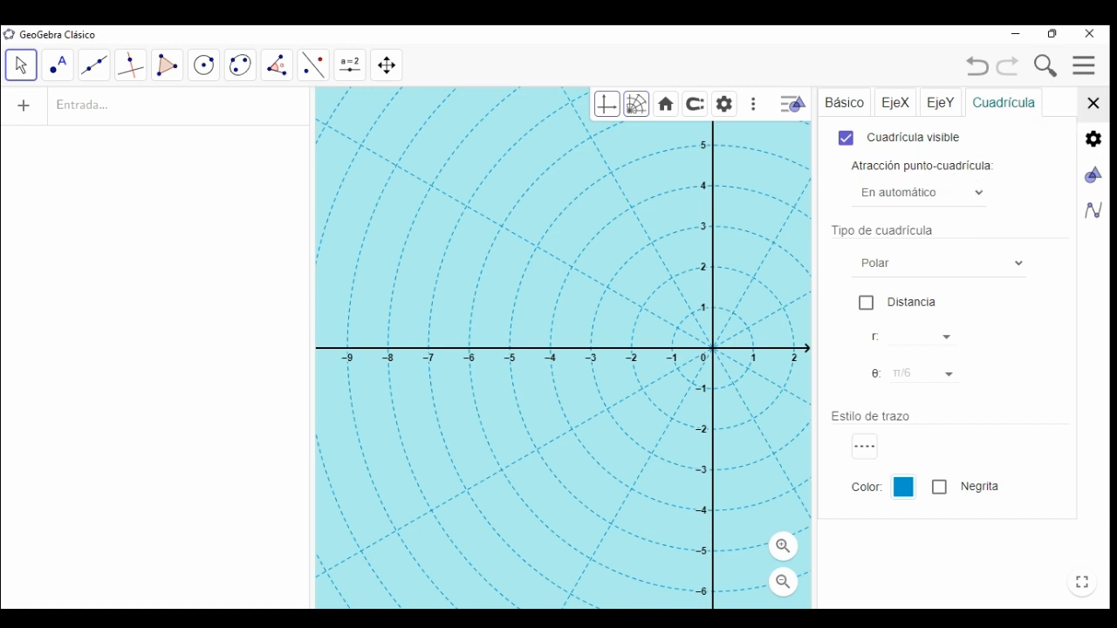
left_click(1093, 103)
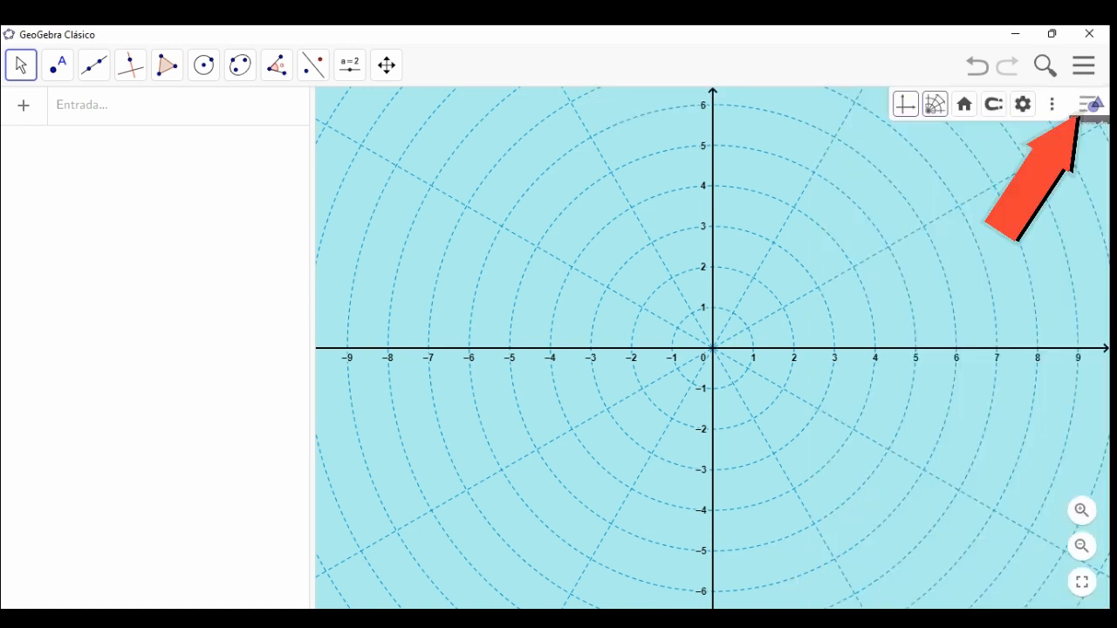
left_click(1090, 104)
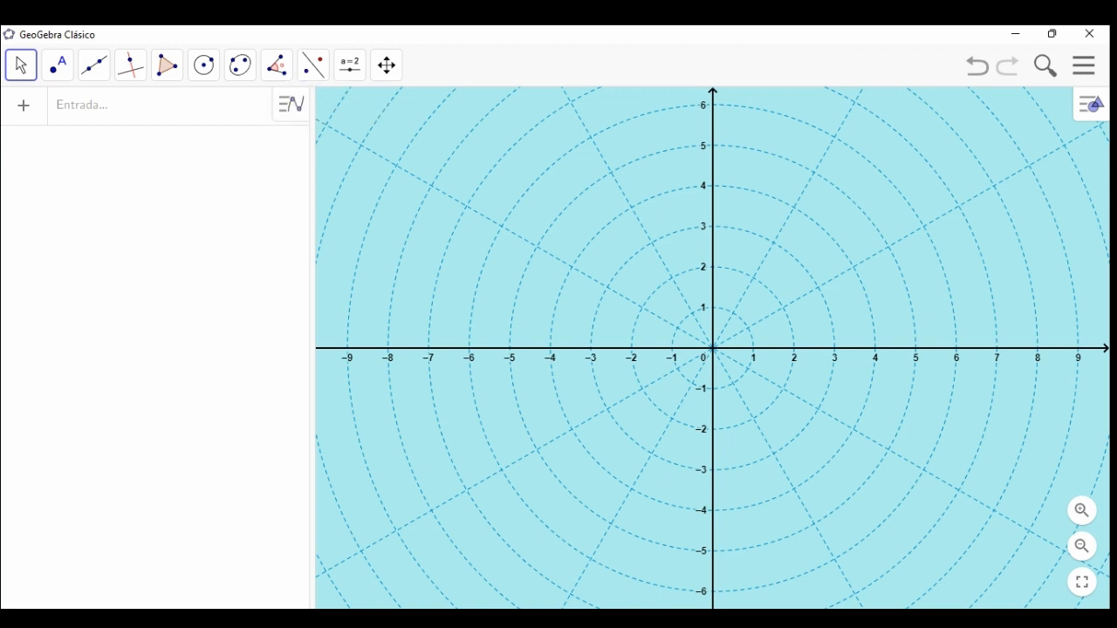
Step: Define the polar function r(θ) = e^sen(θ) − 2cos(4θ) as a new algebra entry
left_click(59, 106)
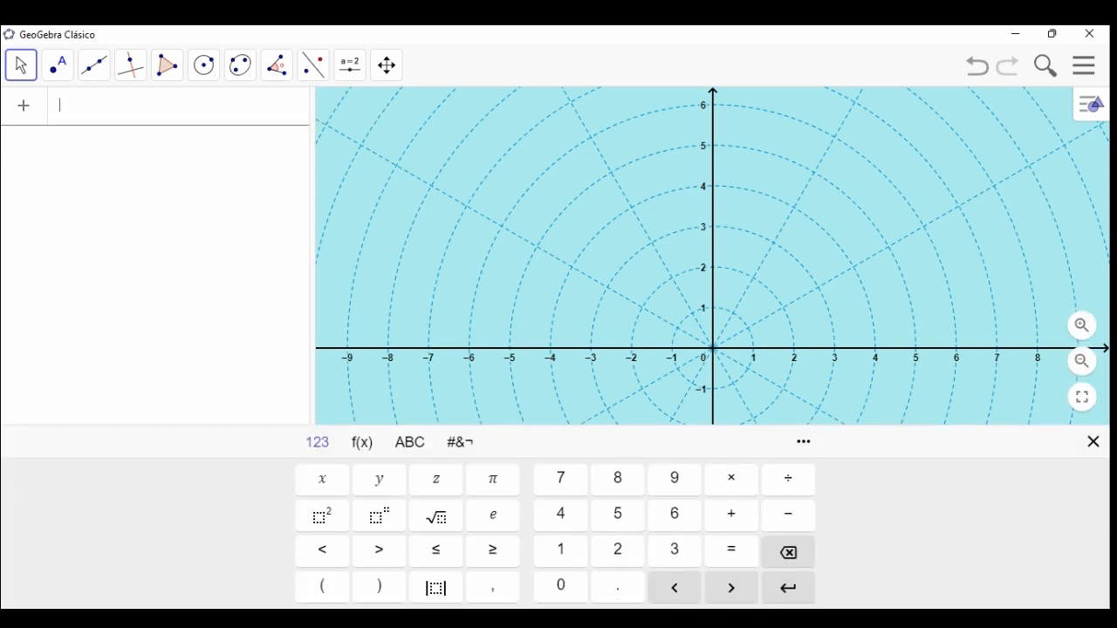
type("f(x)")
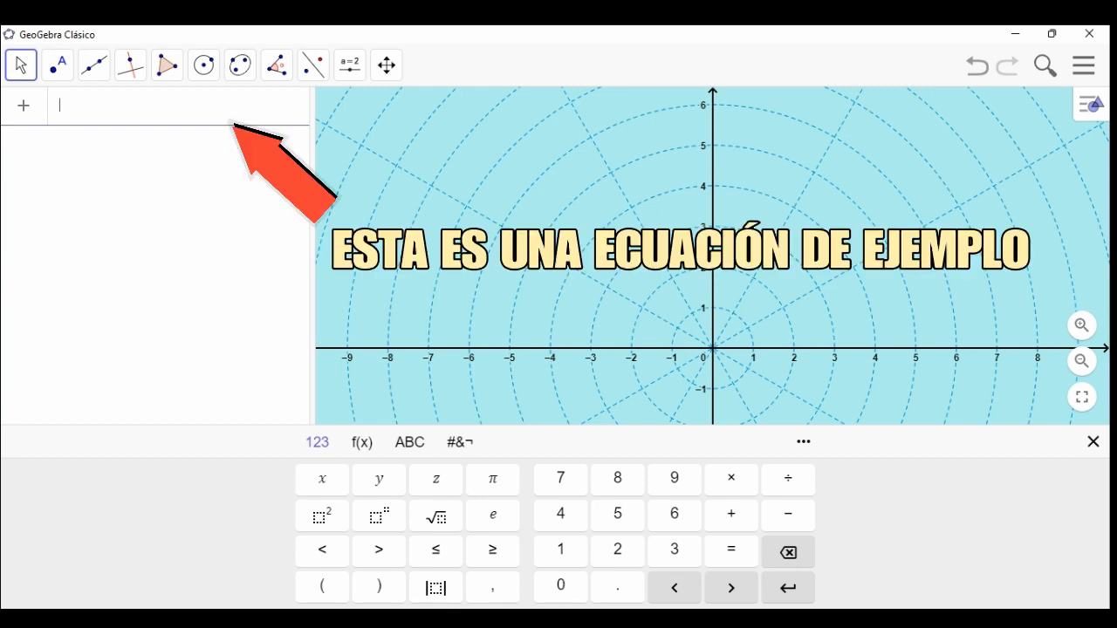
type("r(θ")
type("=")
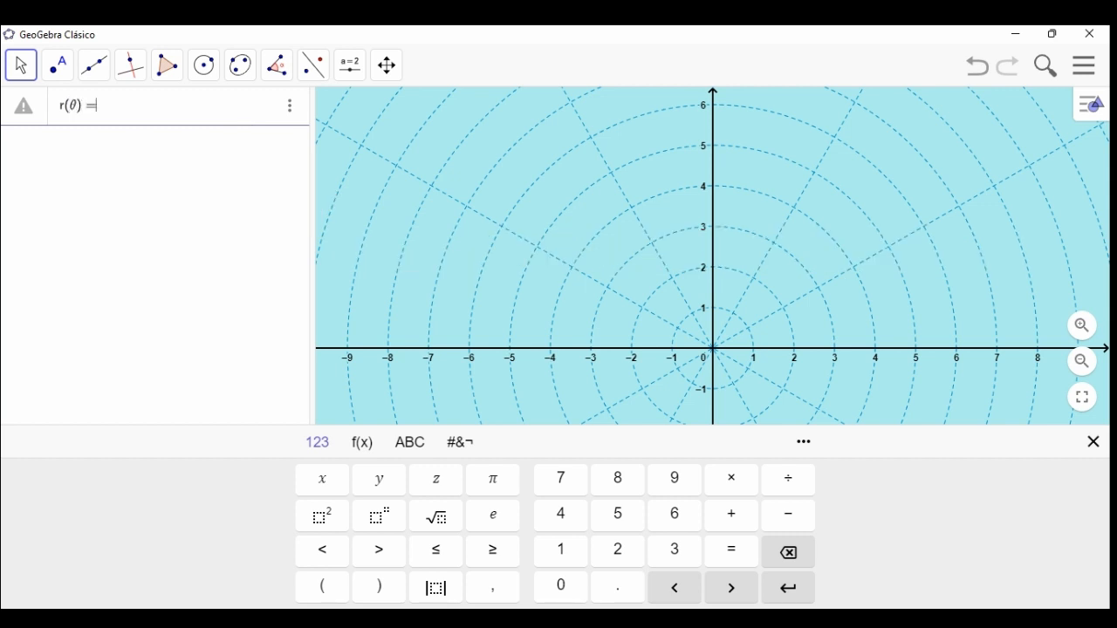
type("e^sen(θ")
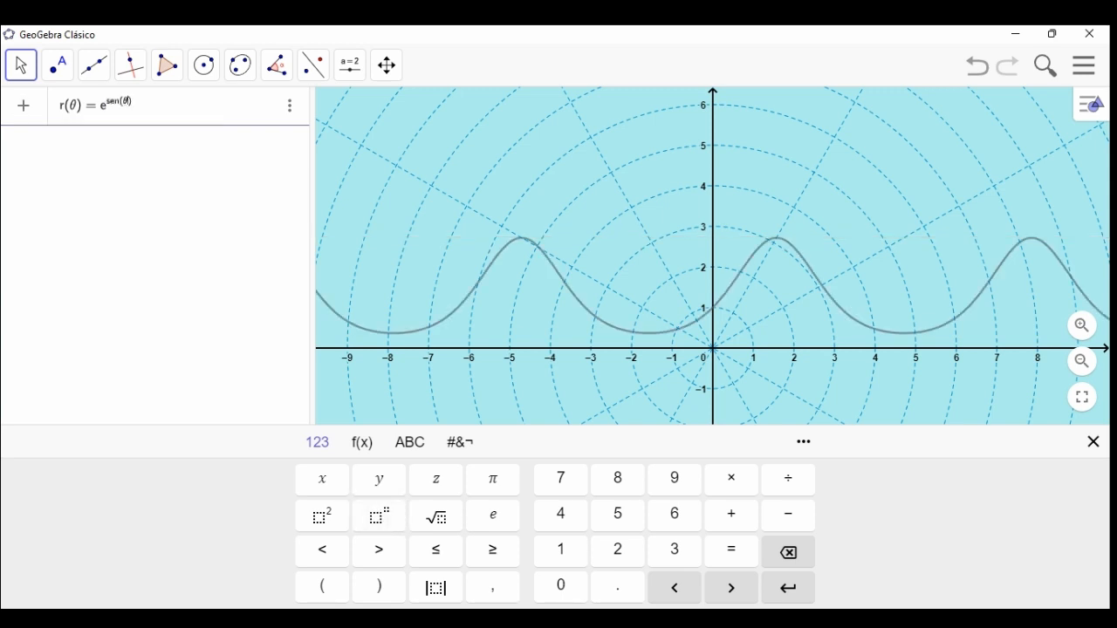
type("-2cos(4")
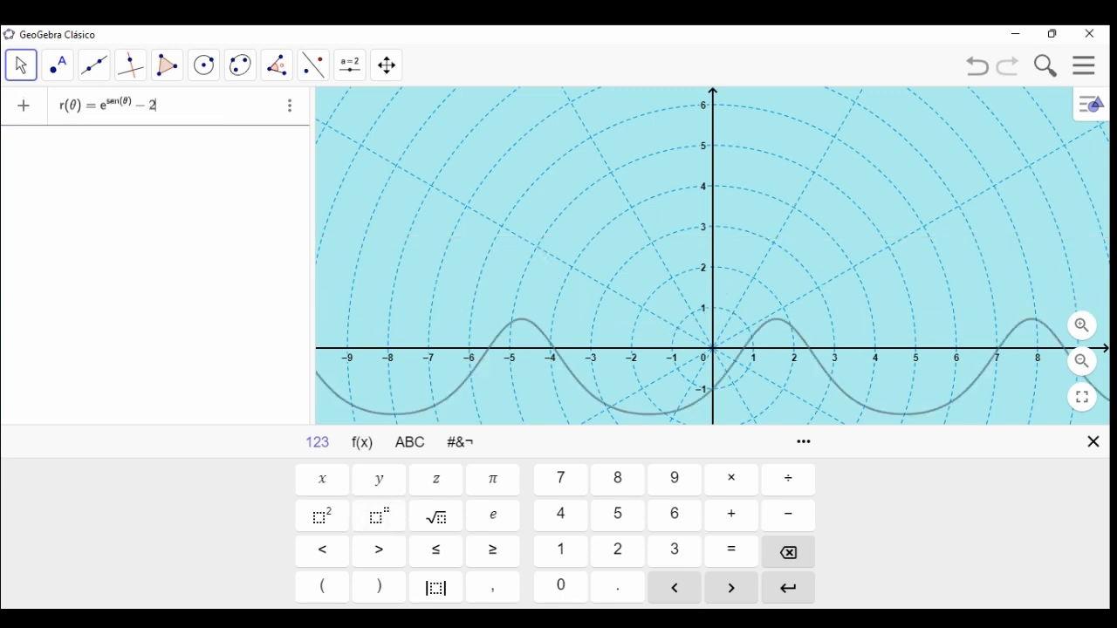
type("θ")
key("Return")
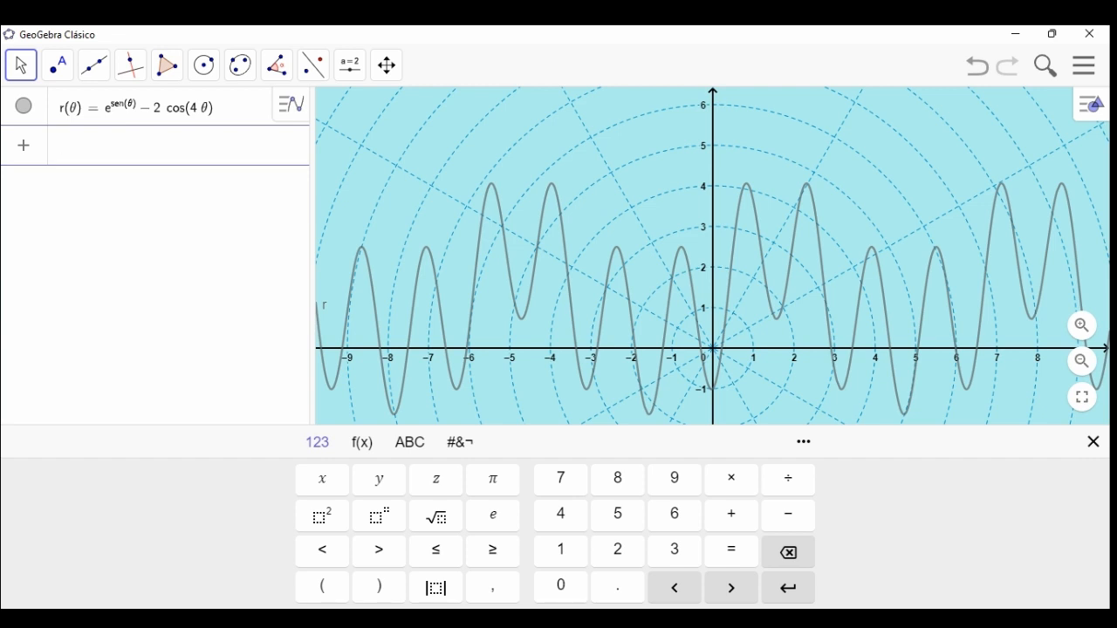
Step: Define the horizontal component function f(θ) = r(θ)·cos(θ) as a second algebra entry
type("f")
type("(")
type("θ")
type("=")
type("r(θ")
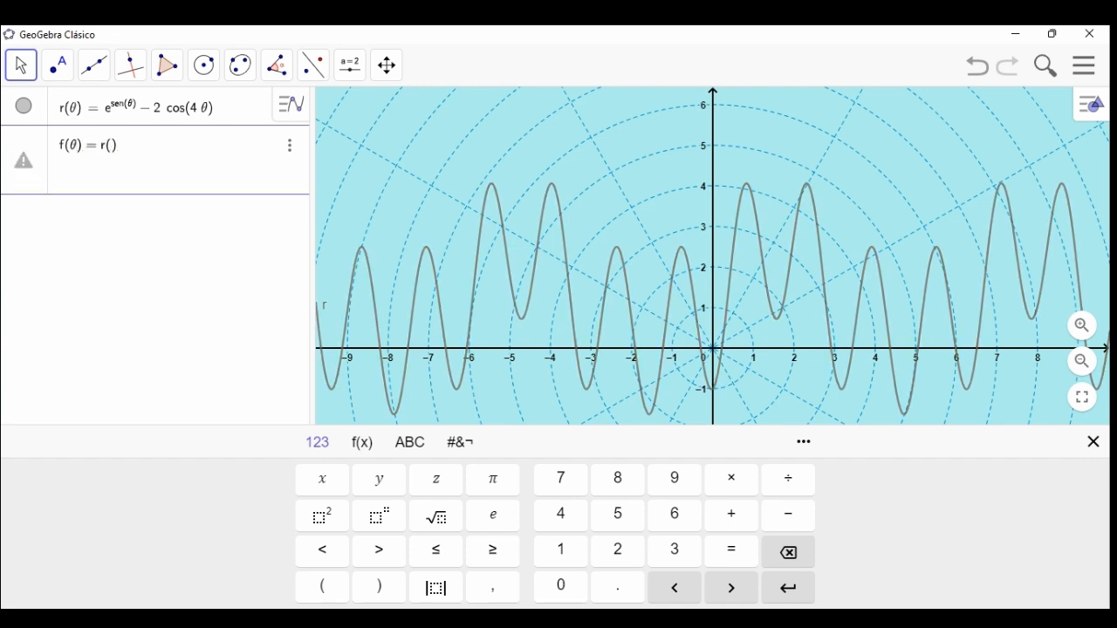
type("*c")
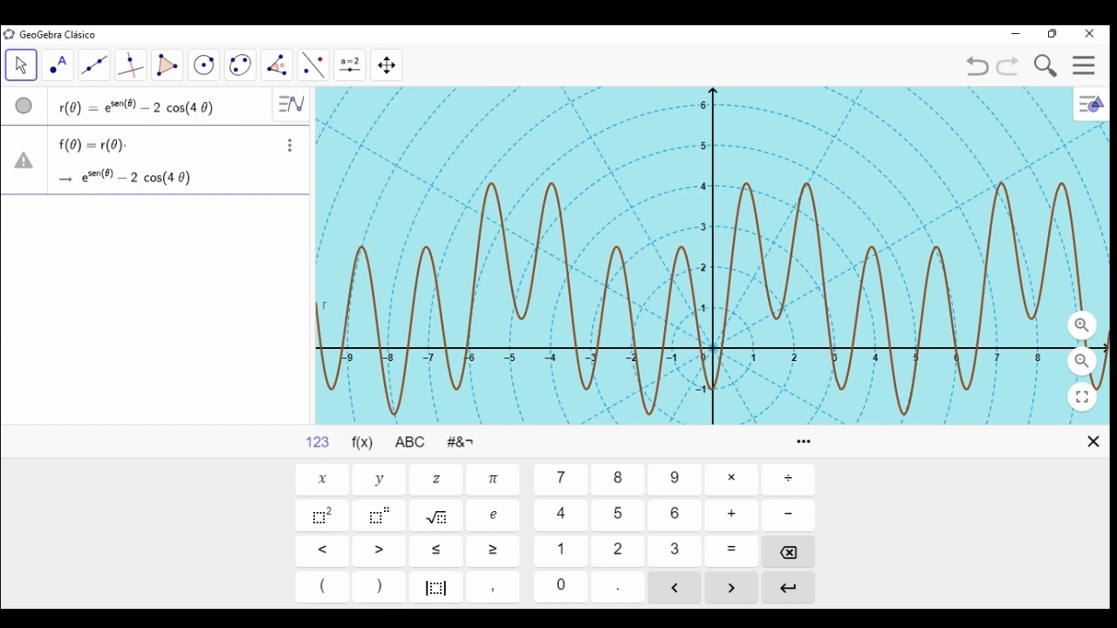
type("os(θ")
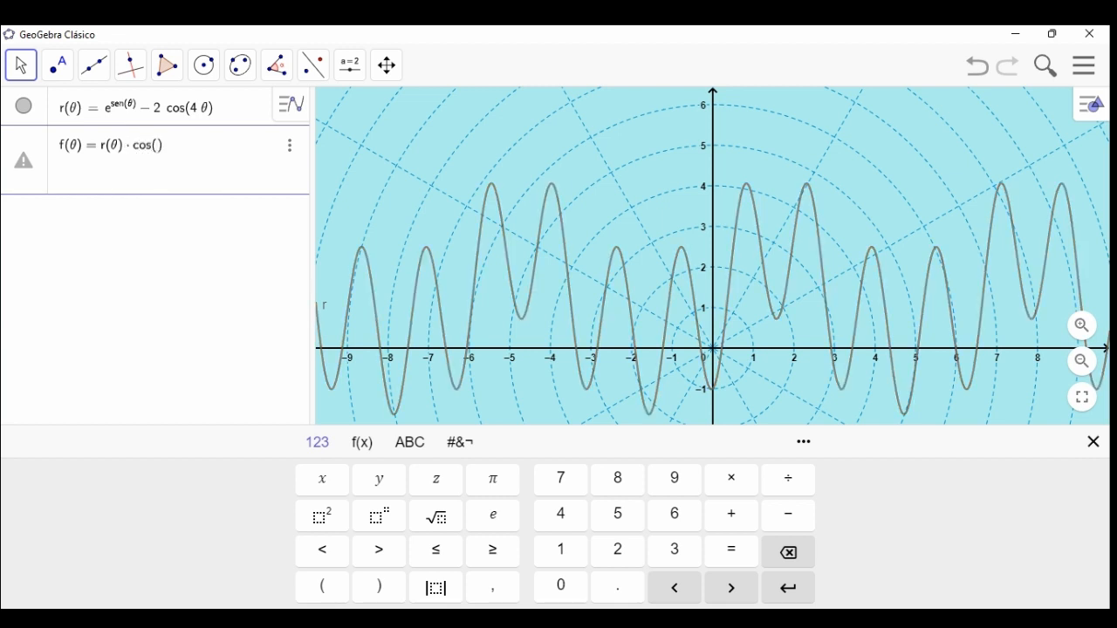
key("Return")
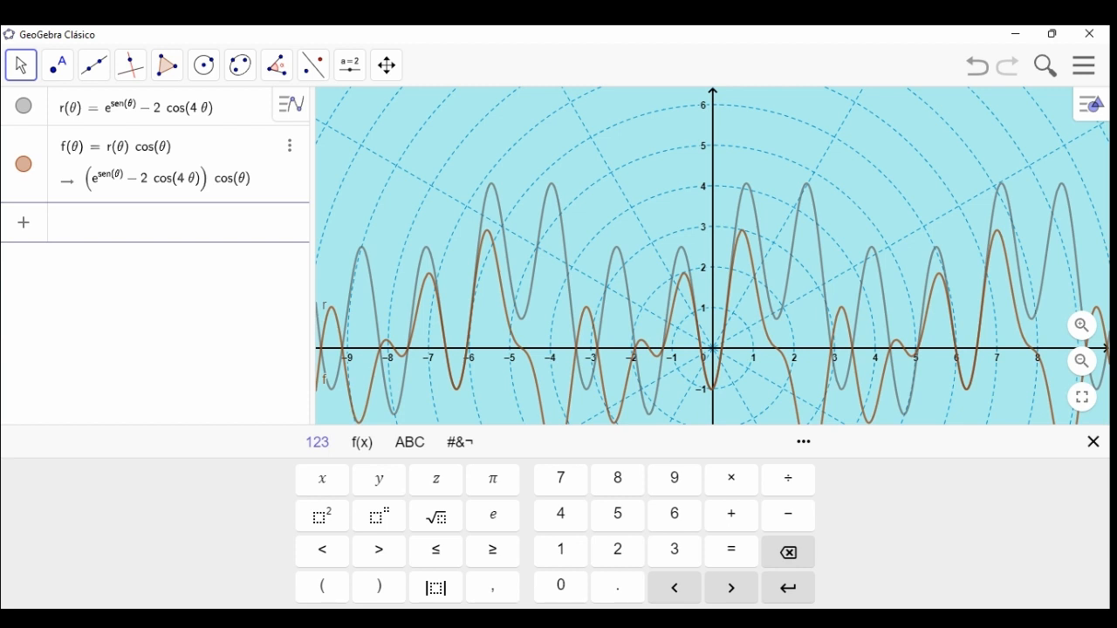
Step: Define the vertical component function g(θ) = r(θ)·sen(θ) as a third algebra entry
type("g(")
type("θ")
type("=r")
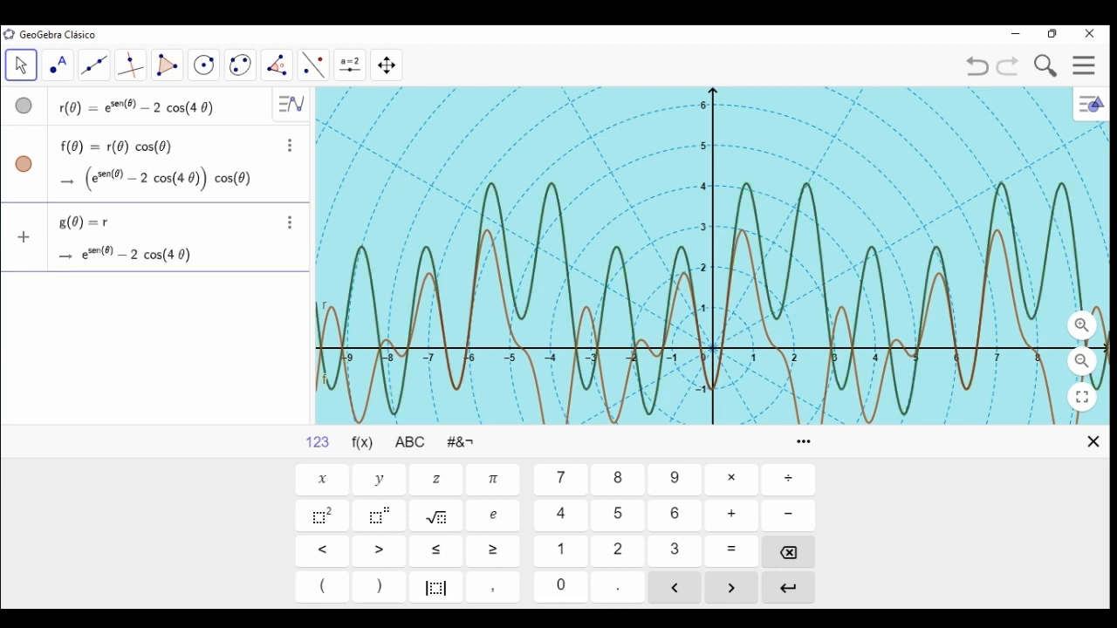
type("(")
type("θ)")
type("*sen(θ)")
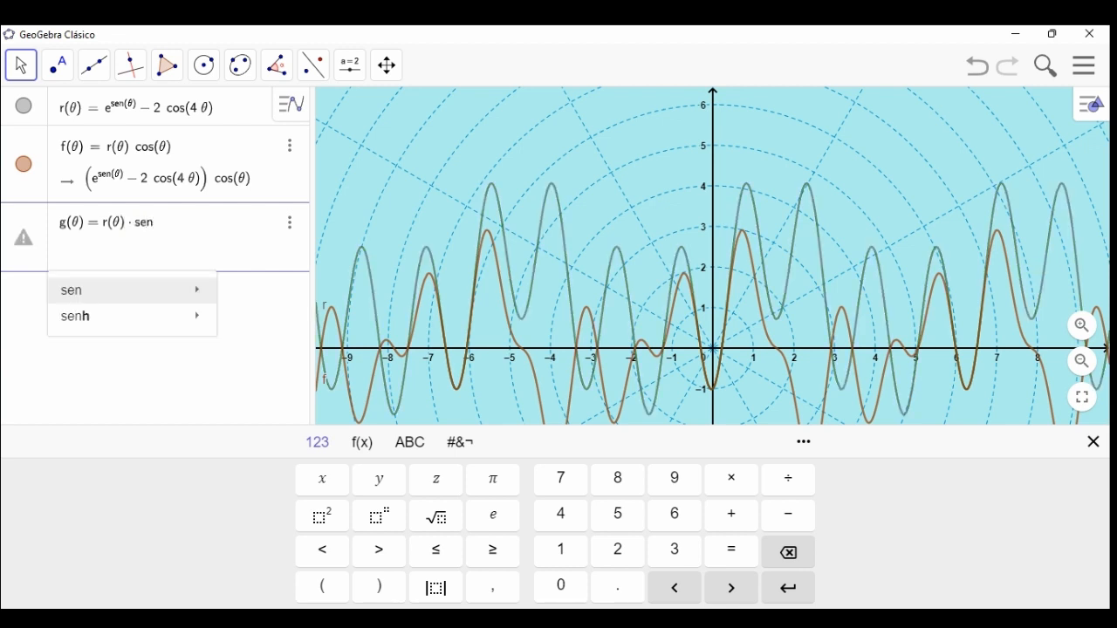
key("Return")
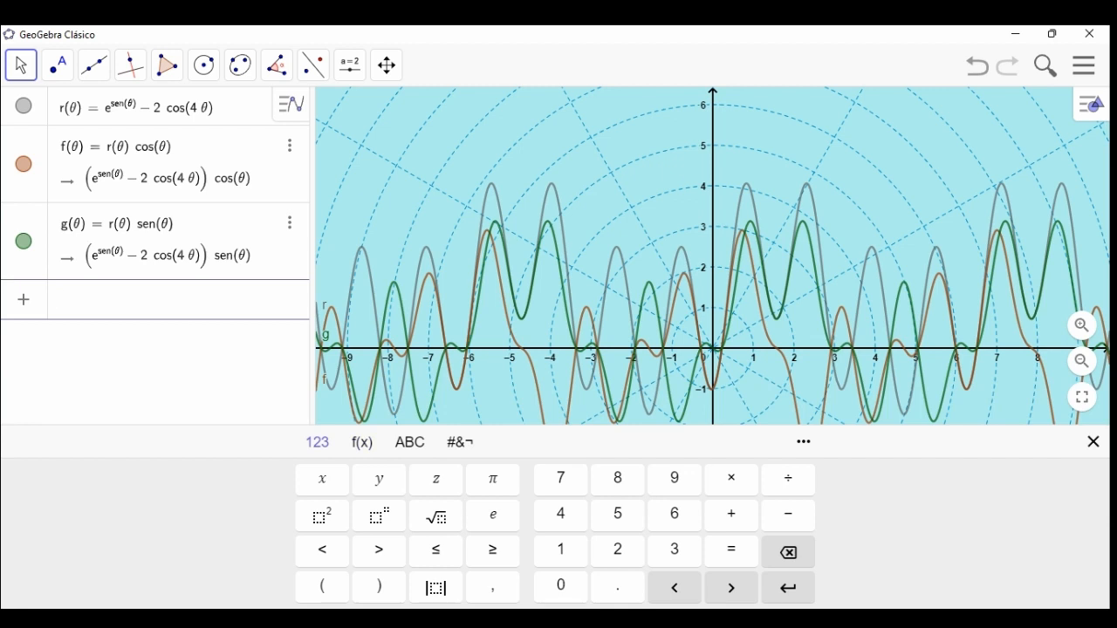
Step: Hide the graphs of g(θ), f(θ) and r(θ) in the graphics view
left_click(24, 242)
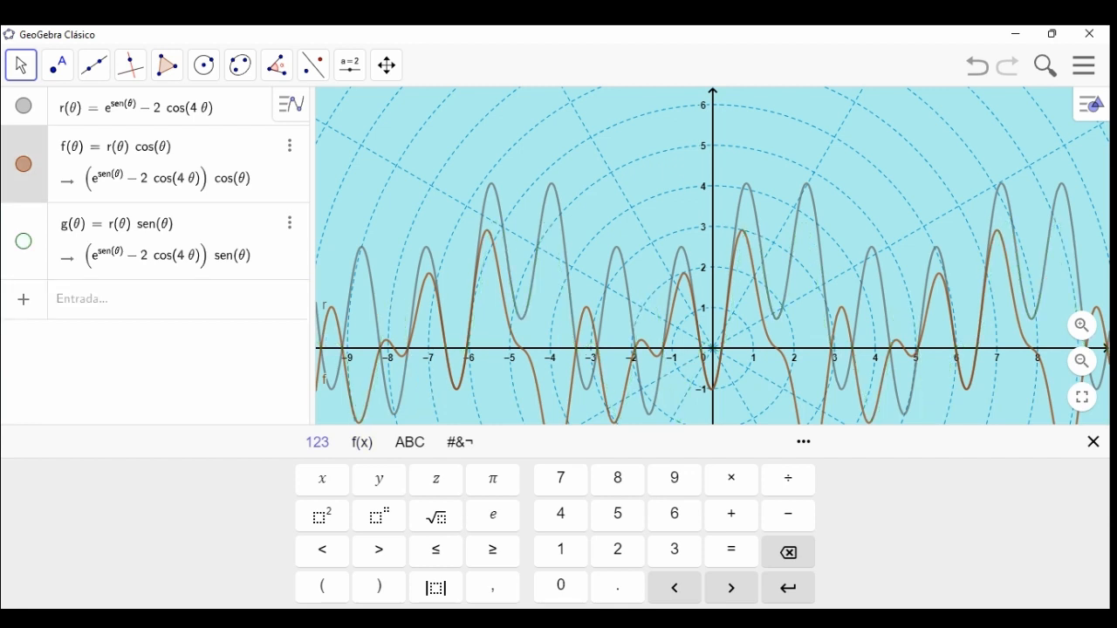
left_click(23, 164)
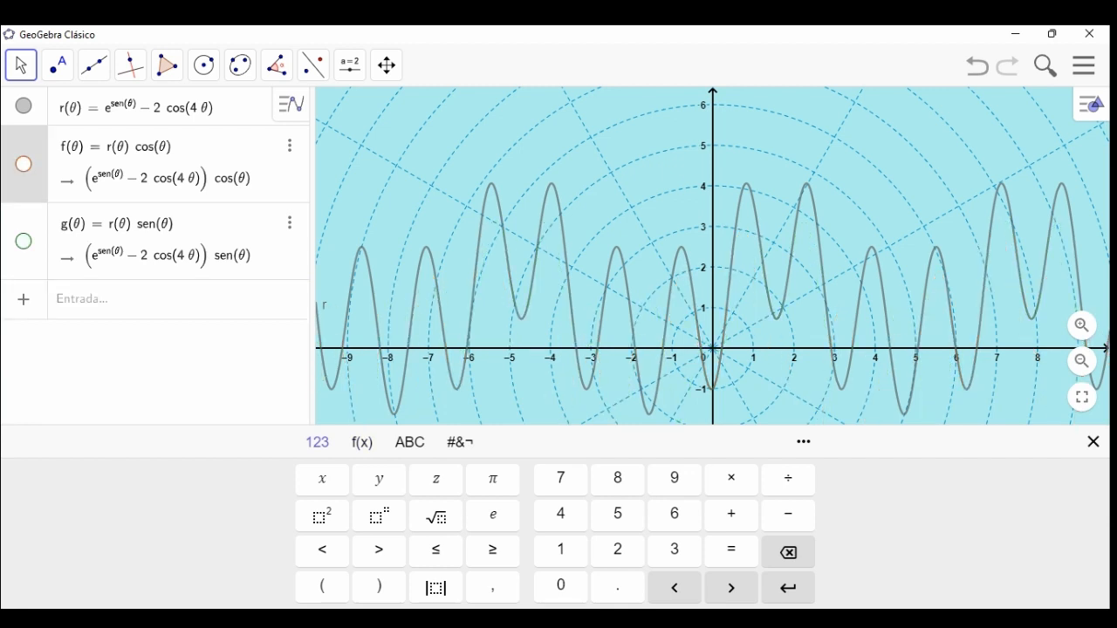
left_click(24, 106)
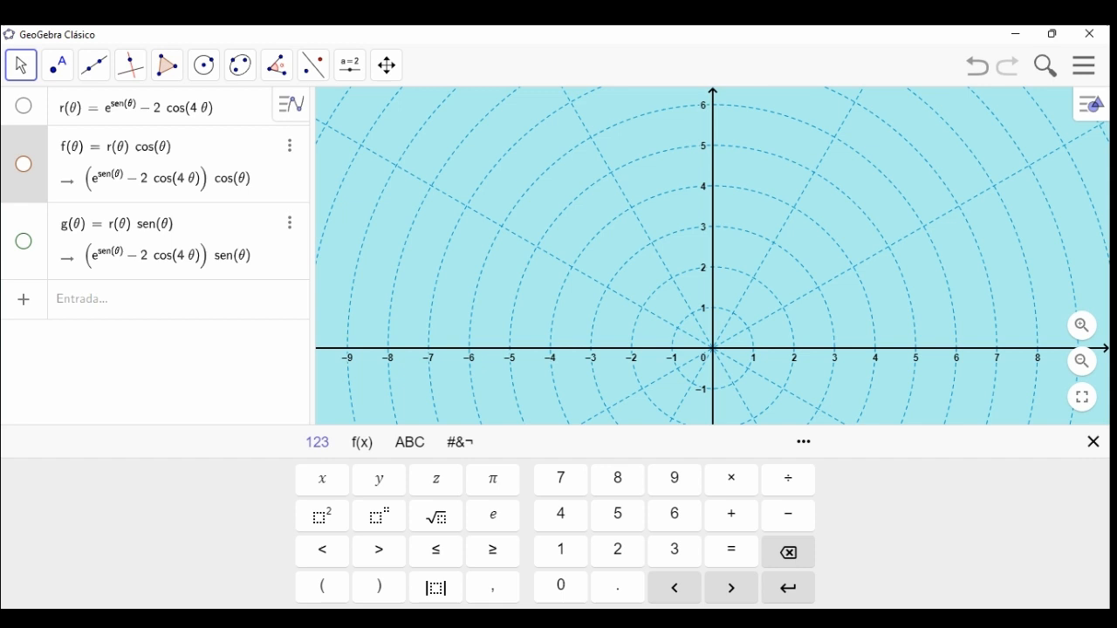
Step: Start a two-expression Curva command in a new entry, with f(θ) and g(θ) as its expressions
left_click(87, 300)
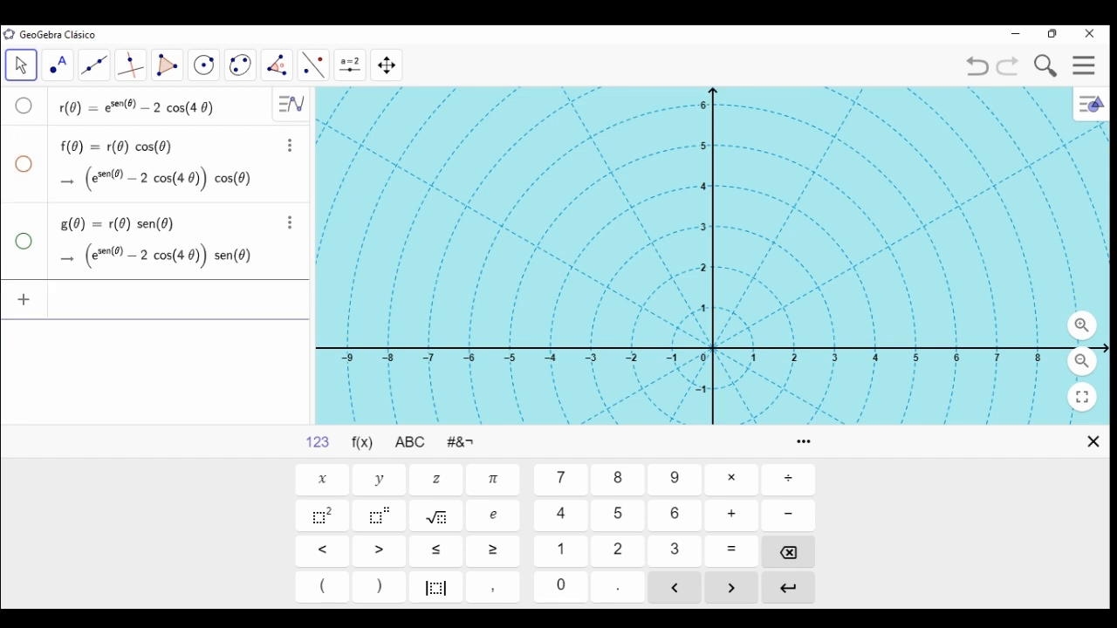
type("curva")
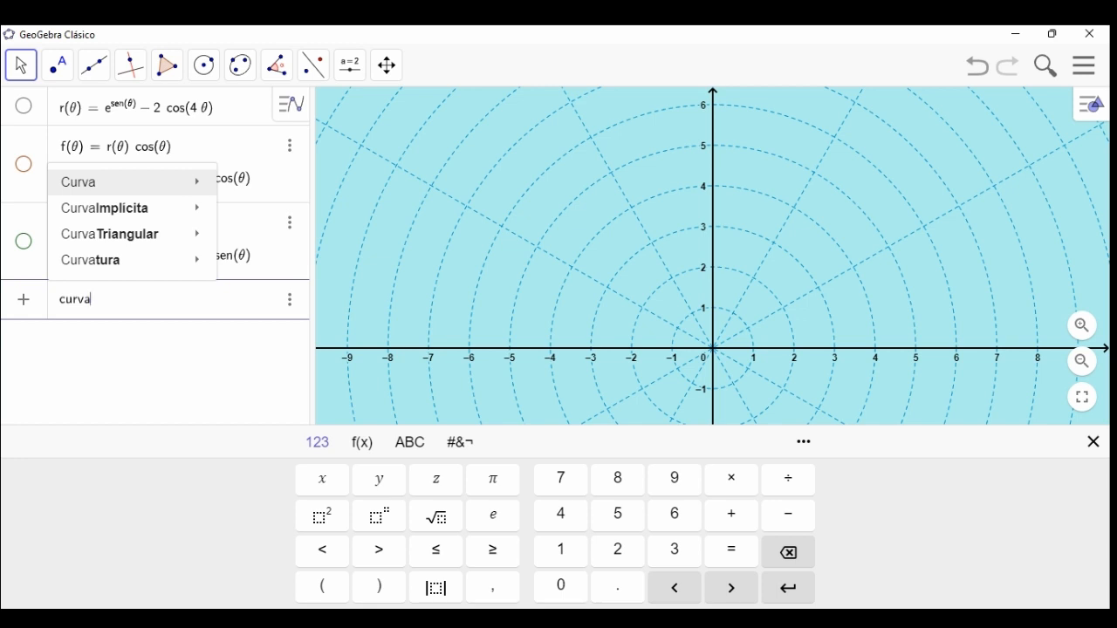
key("Down")
key("Up")
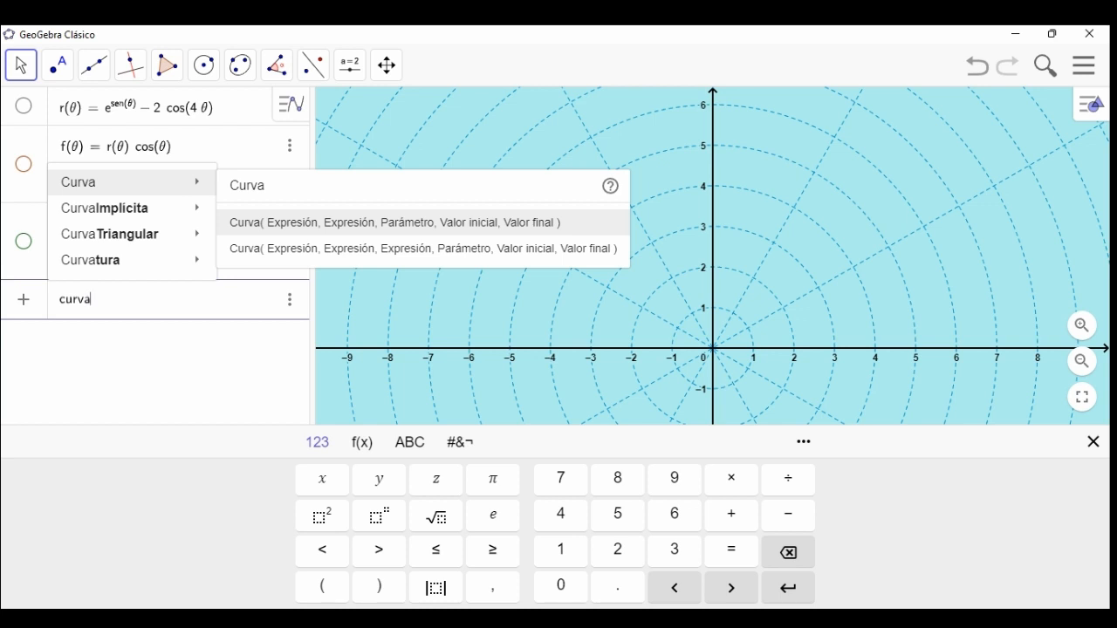
key("Return")
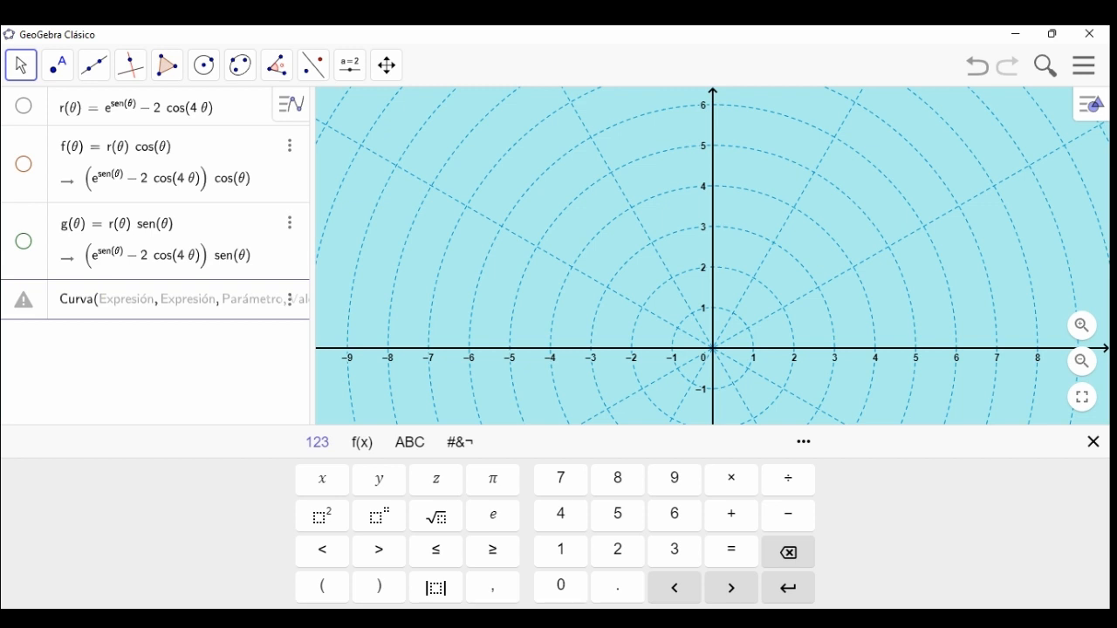
type("f(")
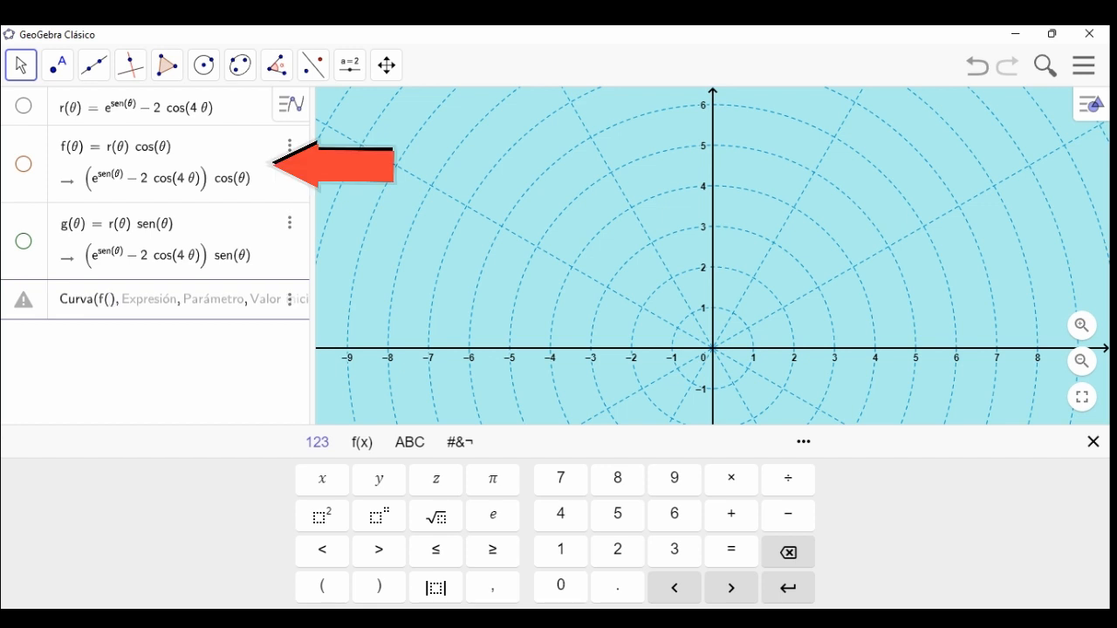
left_click(410, 442)
left_click(271, 587)
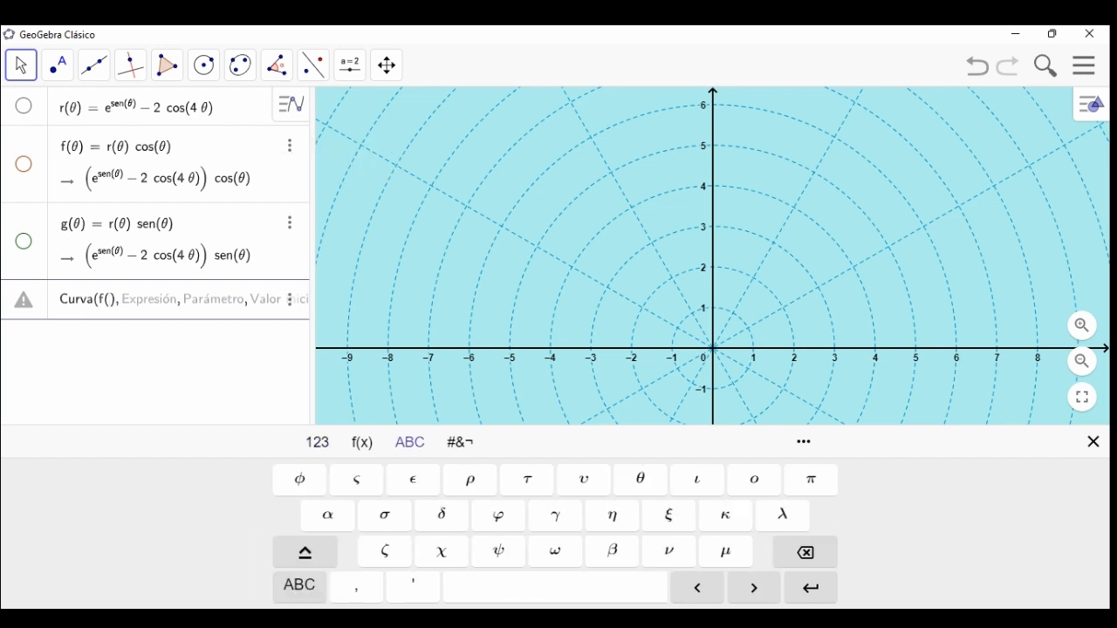
left_click(640, 479)
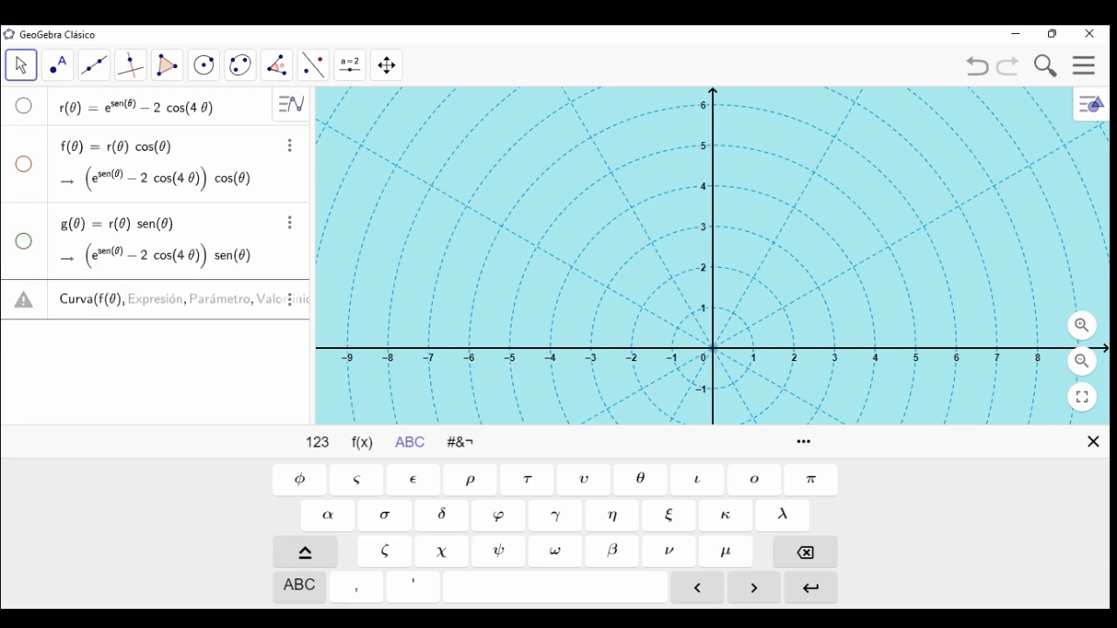
type("g(),")
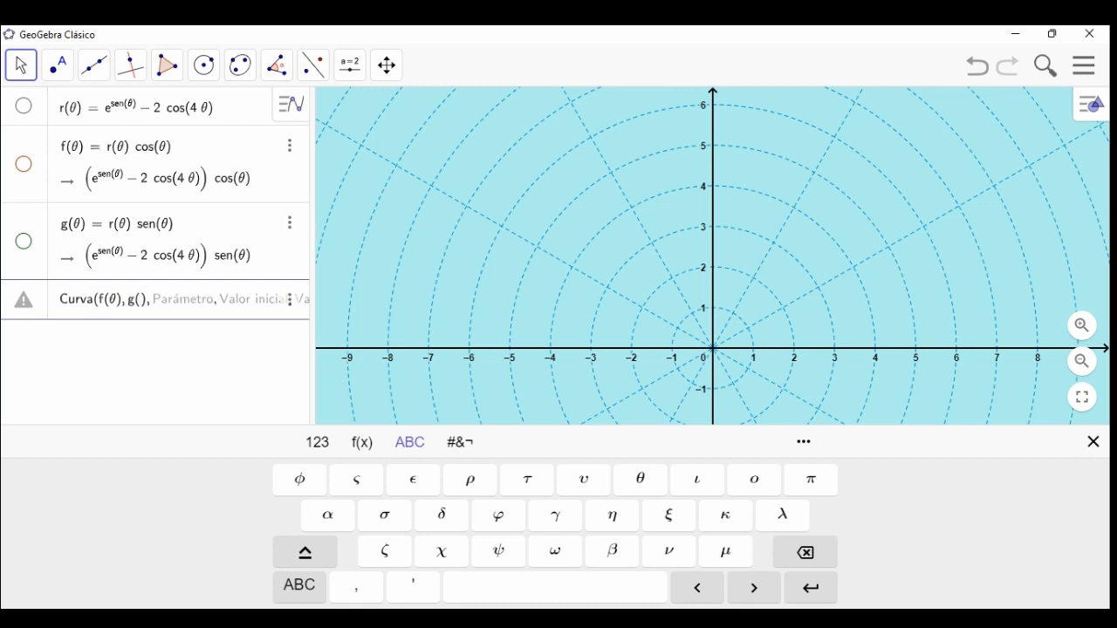
left_click(640, 480)
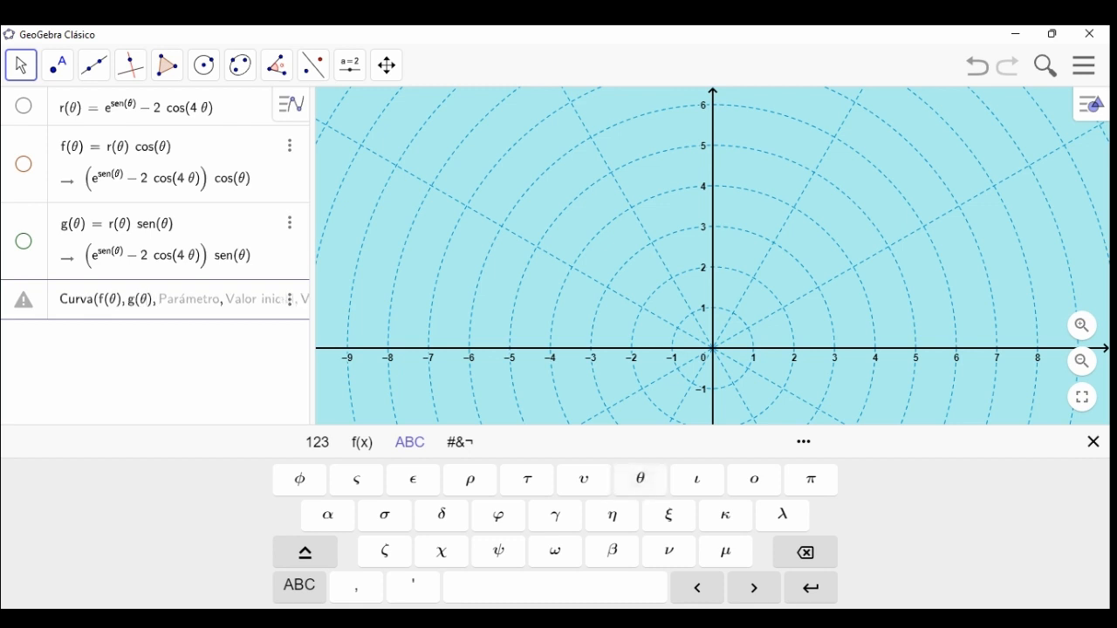
Step: Complete the Curva command with parameter θ, initial value 0 and final value 2π, and plot the curve
key("Right")
key("Right")
left_click(640, 480)
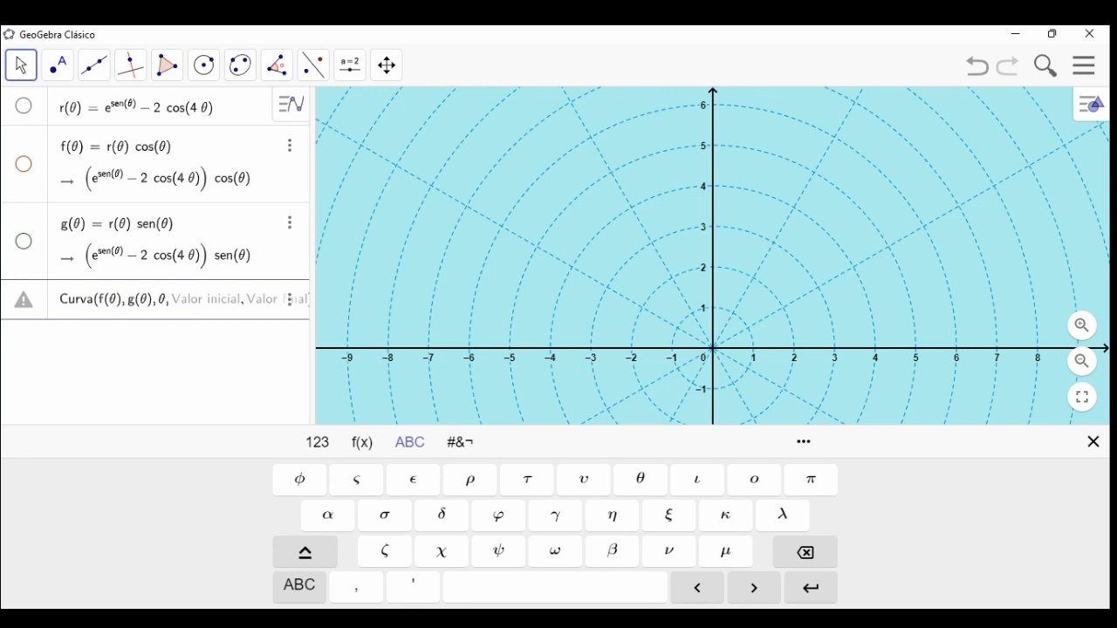
type("0")
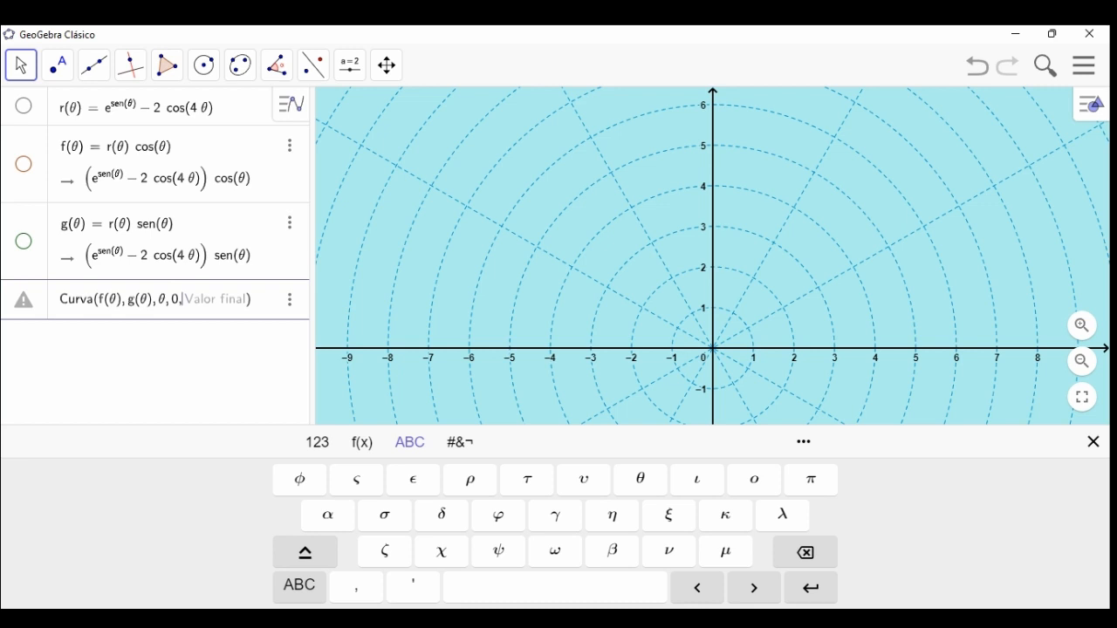
type("2")
type("*pi")
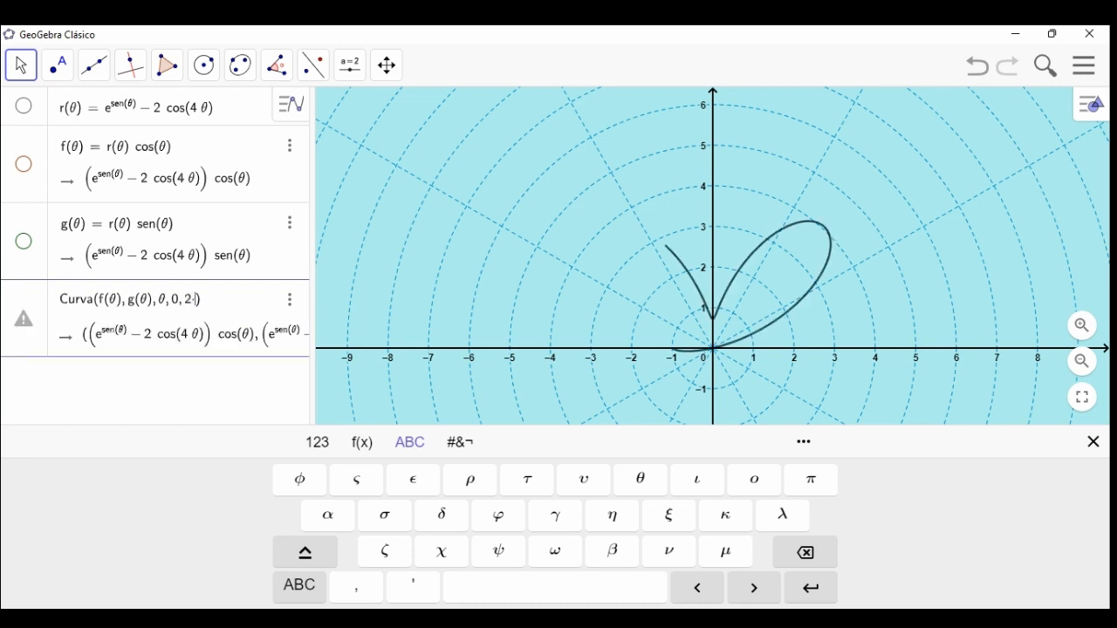
key("Return")
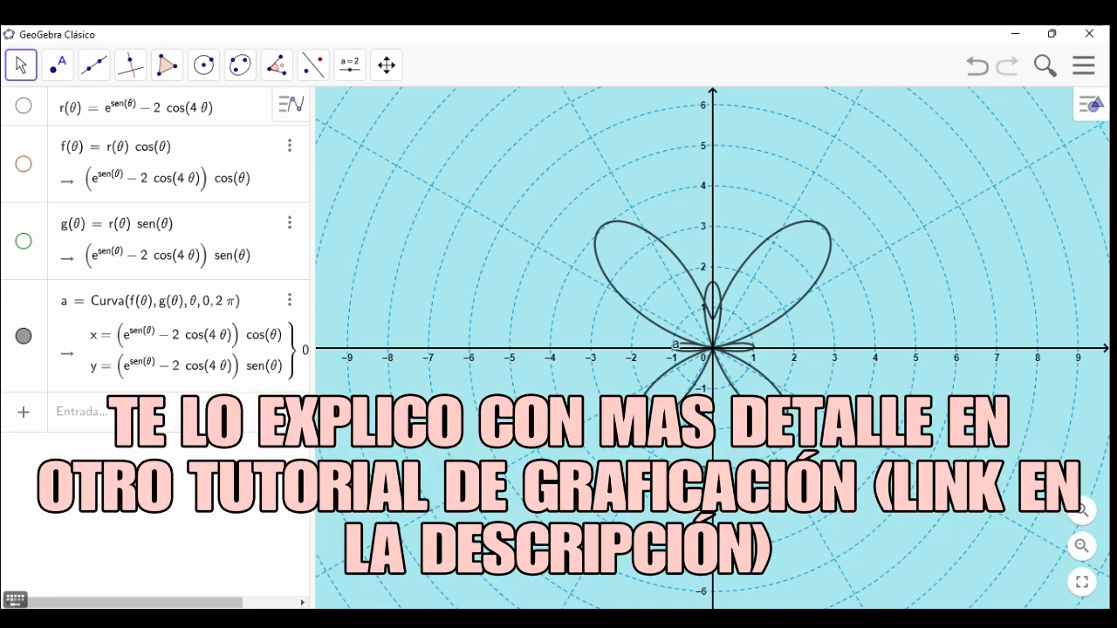
Step: Replace the expression of r(θ) with 2 + cos(9θ/4)
left_click(208, 106)
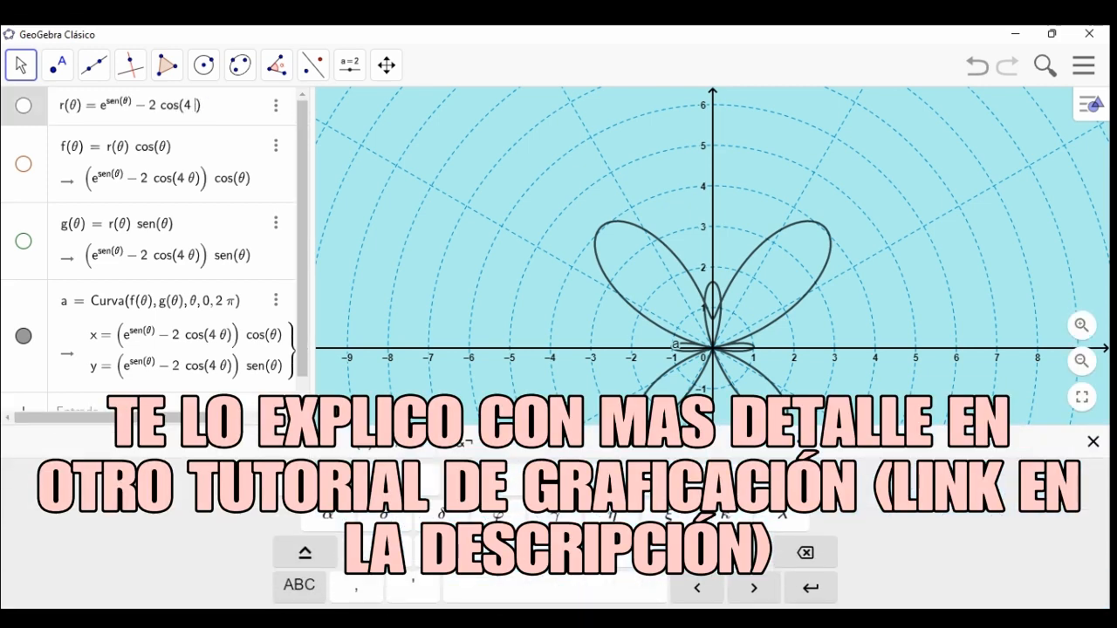
key("BackSpace")
key("BackSpace")
key("BackSpace")
key("BackSpace")
key("BackSpace")
key("BackSpace")
key("BackSpace")
key("BackSpace")
key("BackSpace")
key("BackSpace")
key("BackSpace")
key("BackSpace")
key("BackSpace")
key("BackSpace")
key("BackSpace")
key("BackSpace")
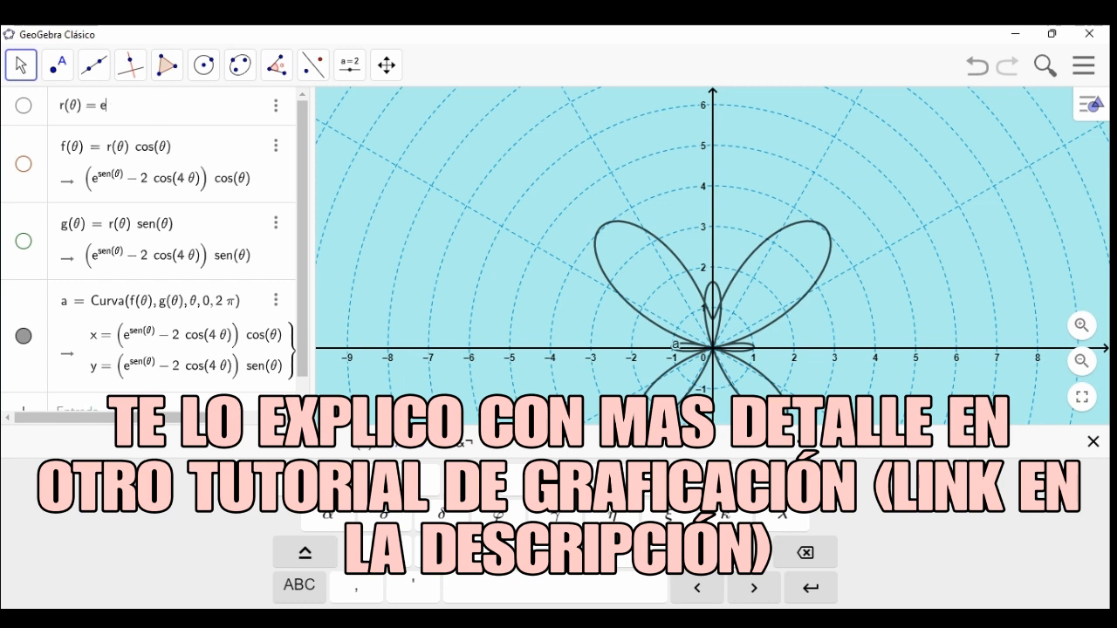
key("BackSpace")
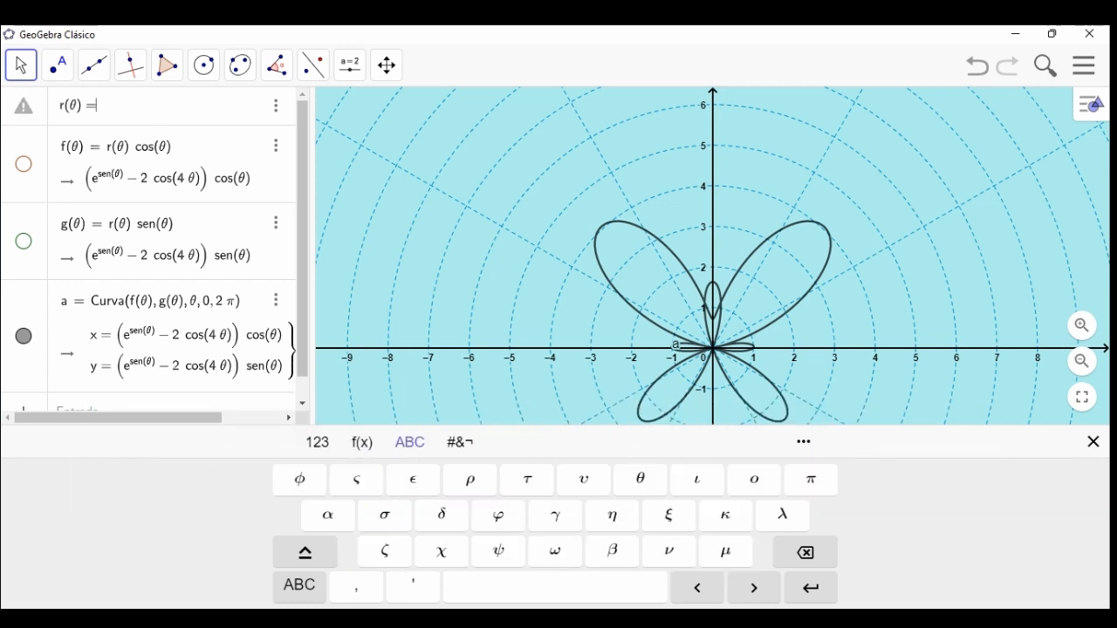
type("2 + cos(")
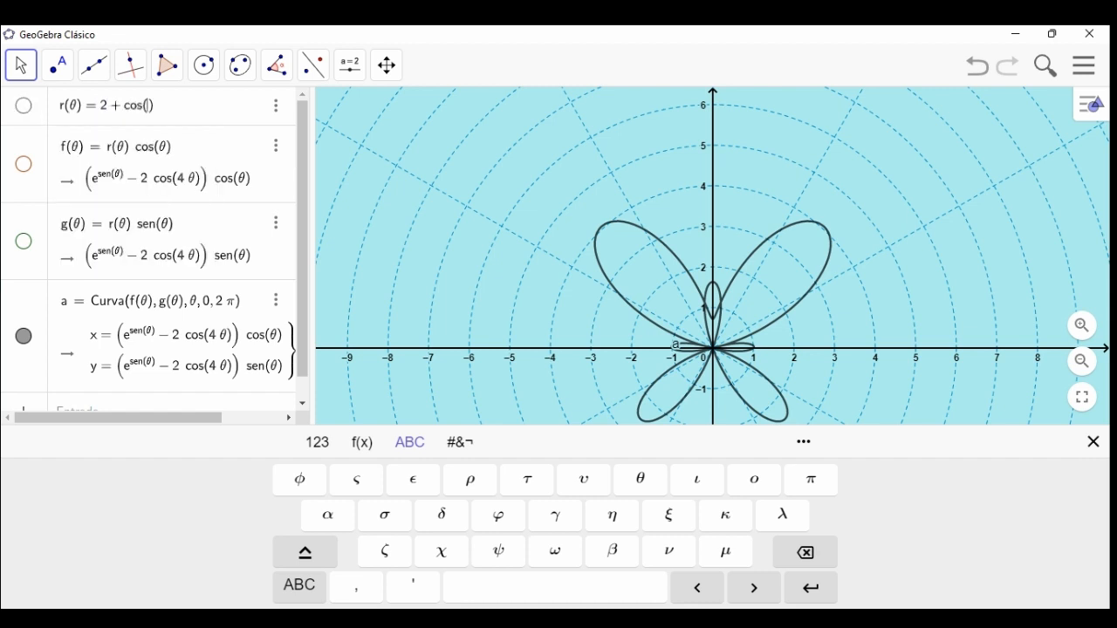
type("9θ/4")
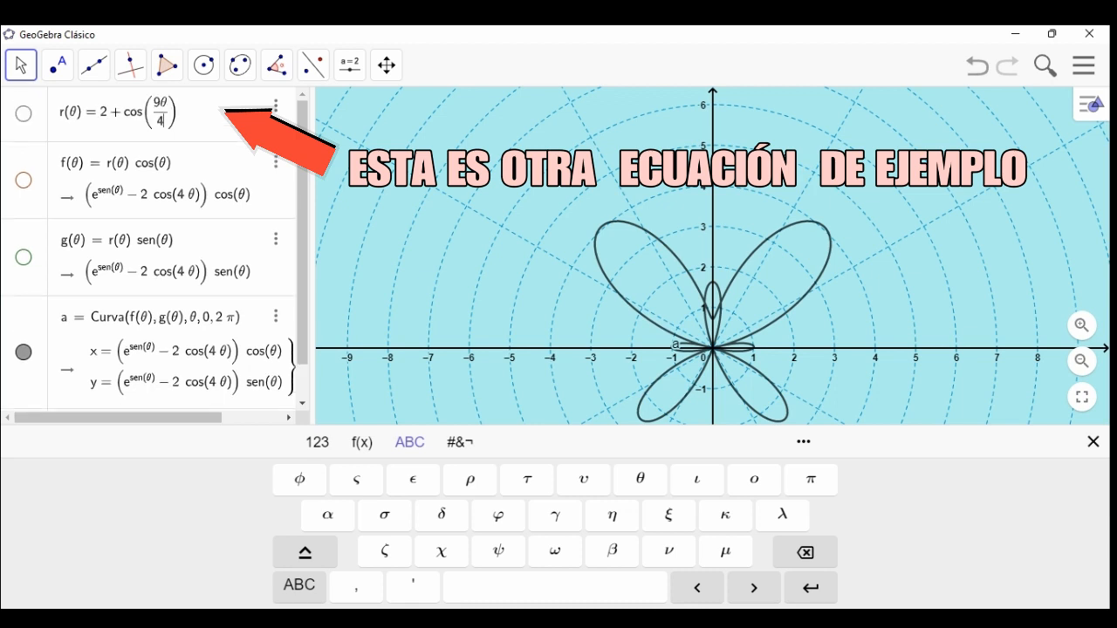
key("Return")
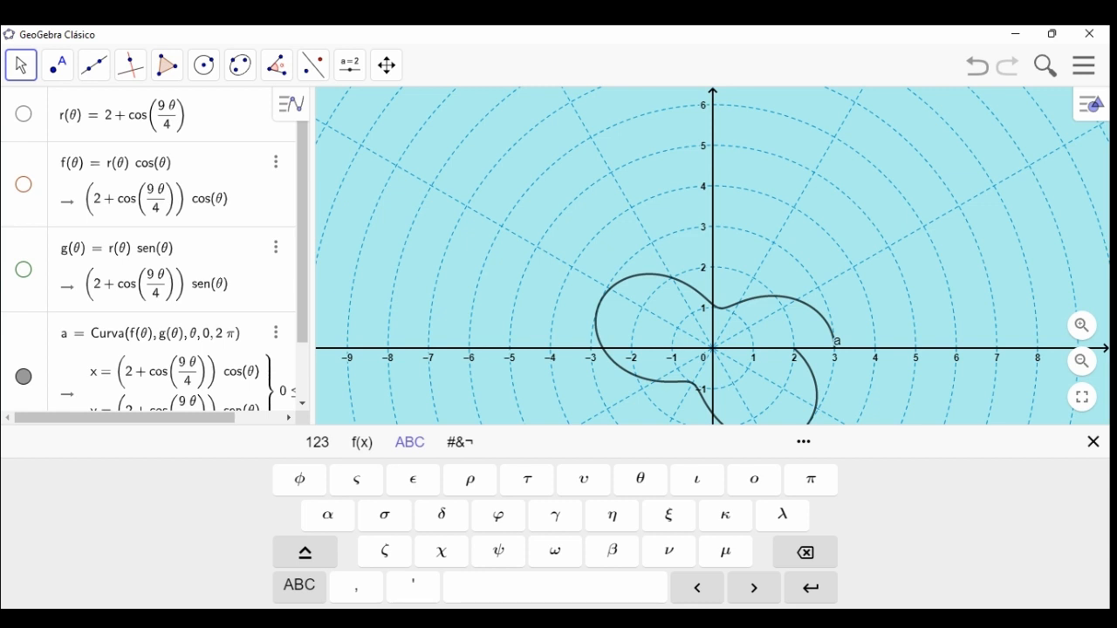
Step: Set the Curva command's final value to 8π and hide the on-screen keyboard
scroll(148, 262, "down", 1)
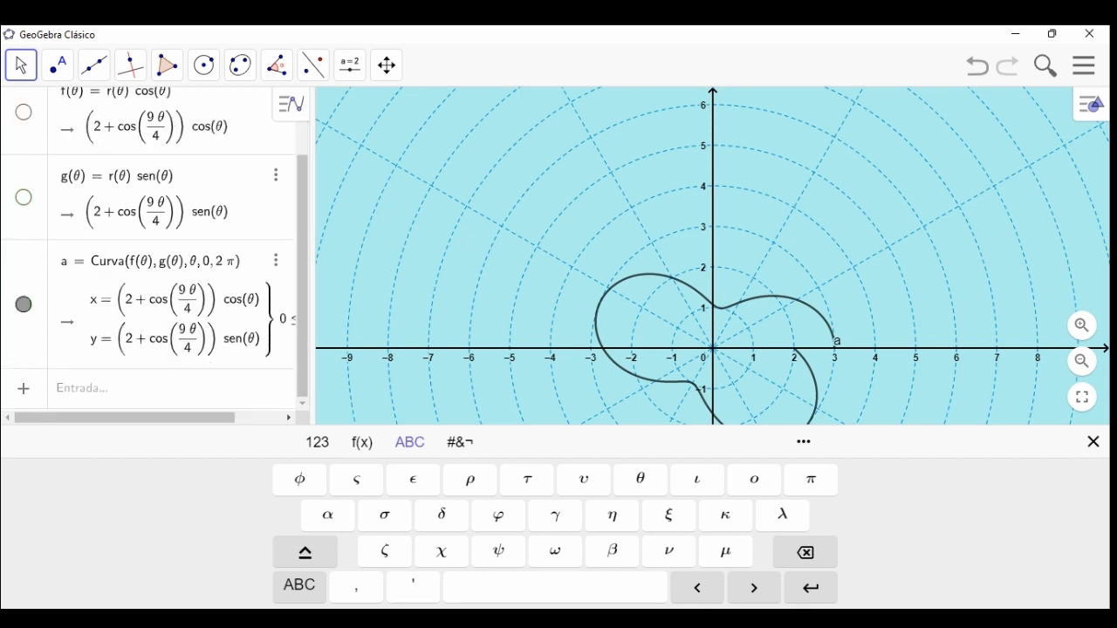
left_click(225, 261)
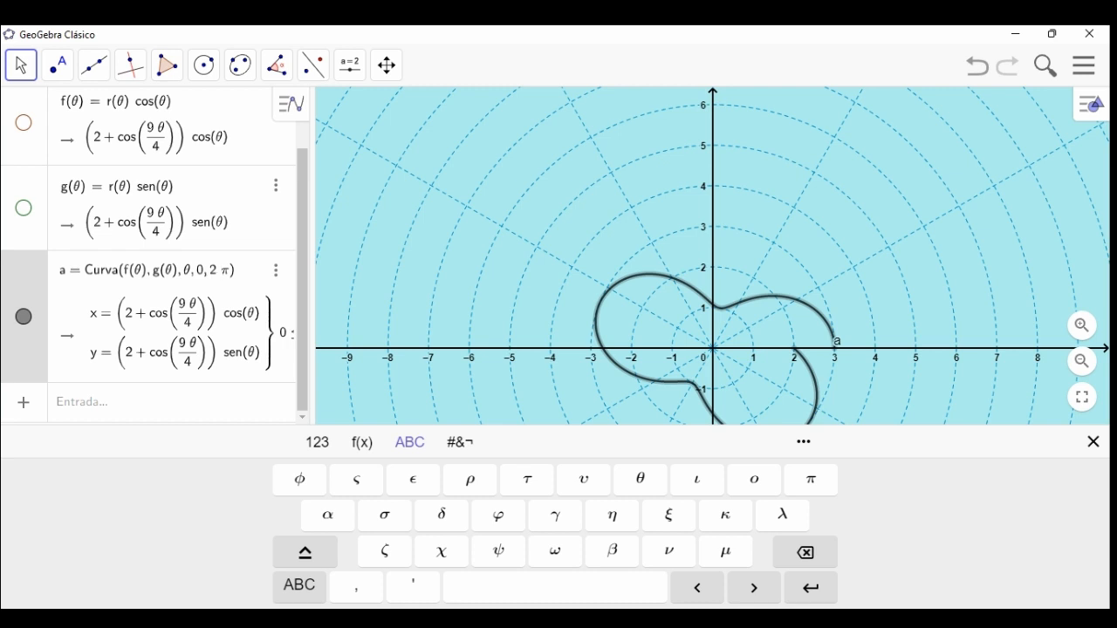
key("BackSpace")
type("8")
key("Return")
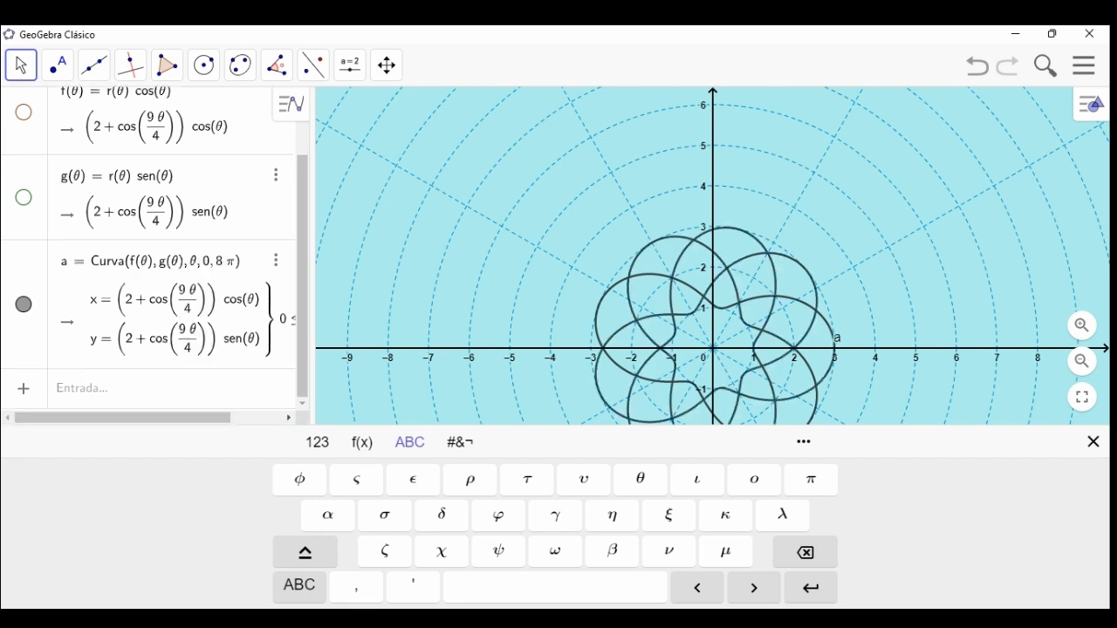
left_click(1092, 441)
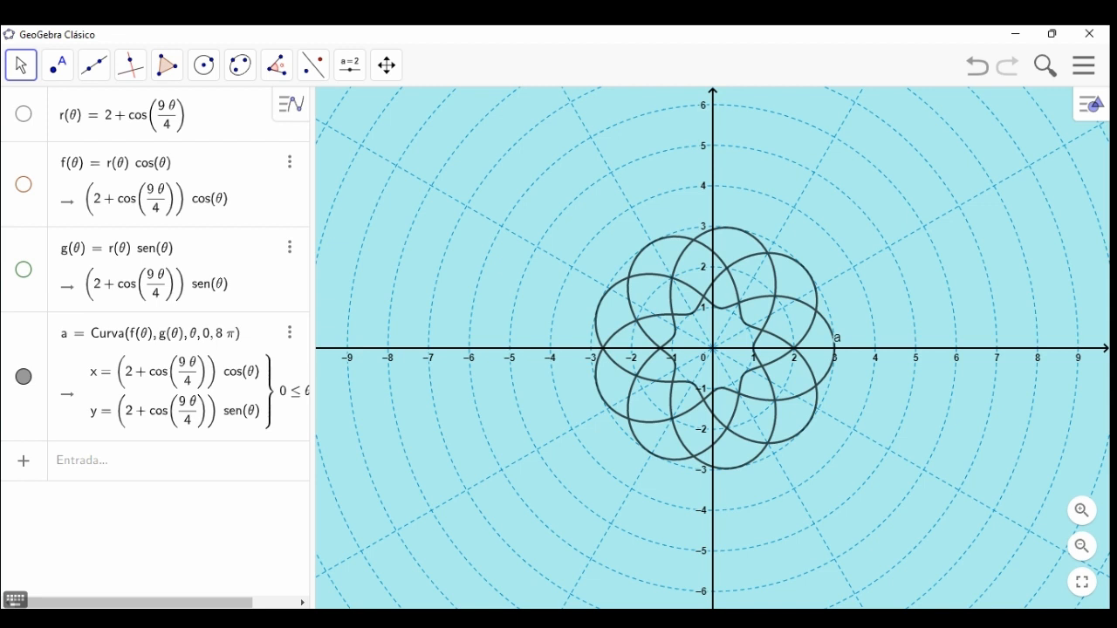
Step: Replace the expression of r(θ) with |tan(θ)| raised to the power |cotg(θ)|
left_click(184, 114)
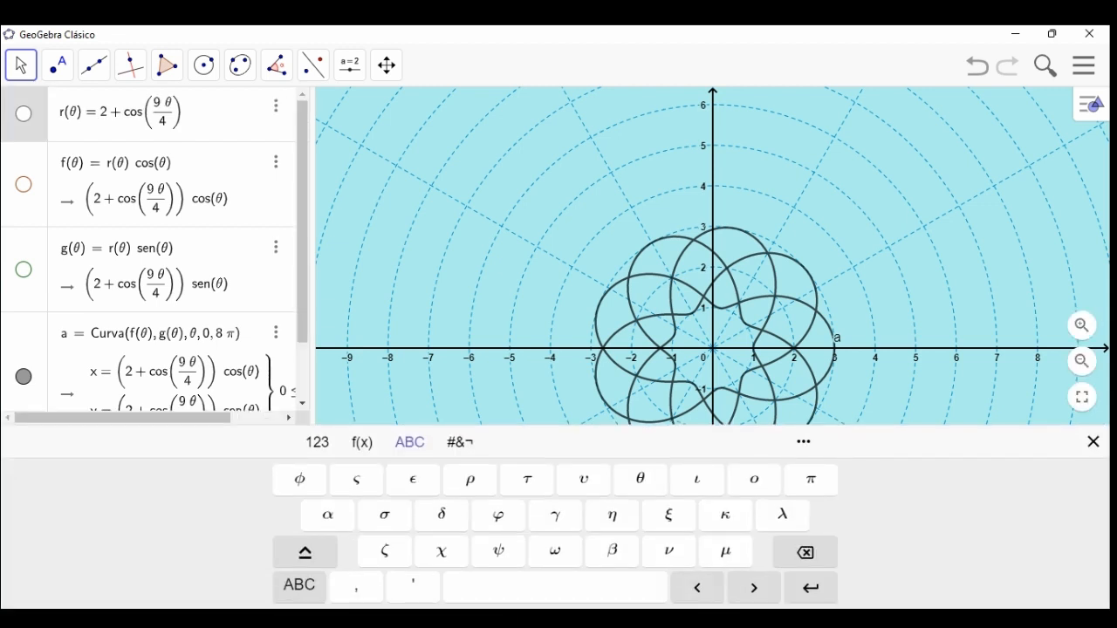
key("BackSpace")
key("BackSpace")
key("BackSpace")
key("BackSpace")
key("BackSpace")
key("BackSpace")
key("BackSpace")
key("BackSpace")
key("BackSpace")
key("BackSpace")
key("BackSpace")
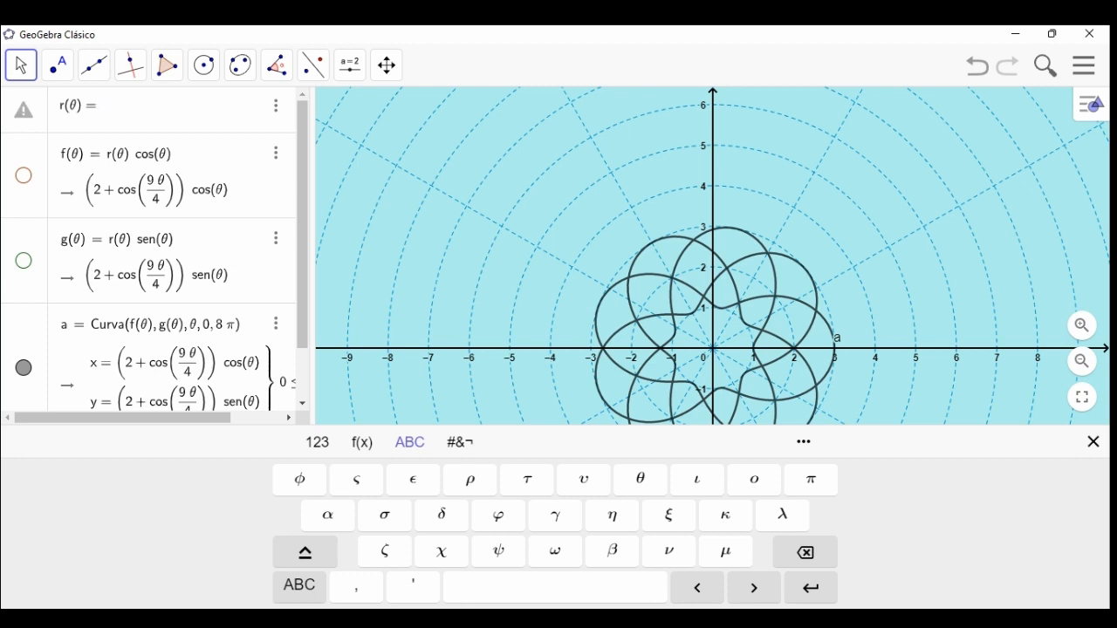
left_click(317, 442)
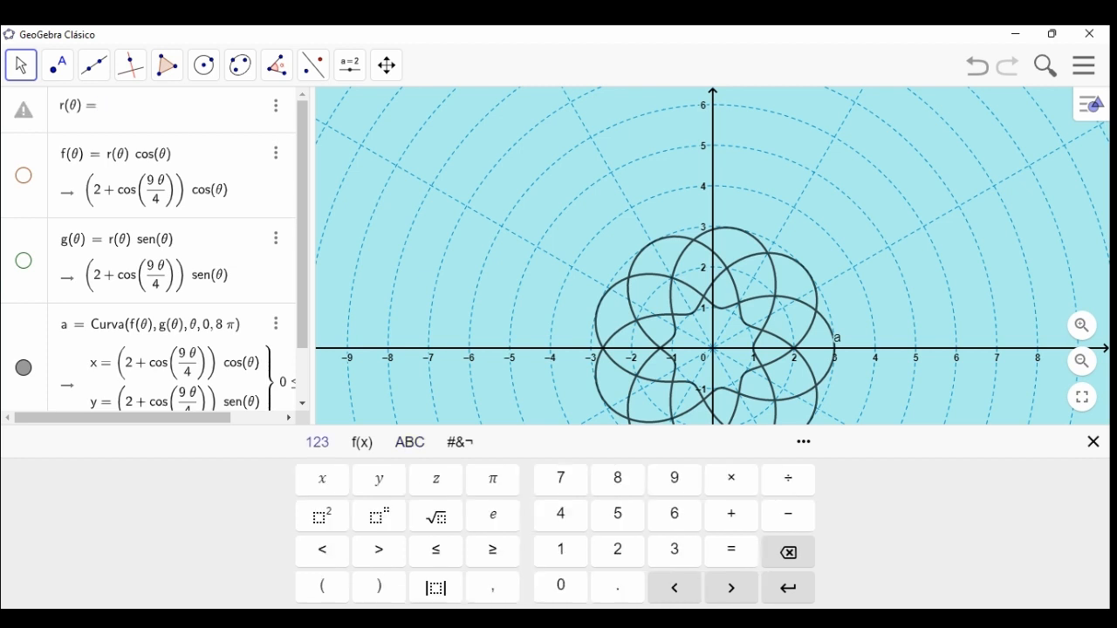
left_click(437, 588)
type("tan(θ)|")
left_click(379, 515)
left_click(437, 587)
type("cotg")
type("(")
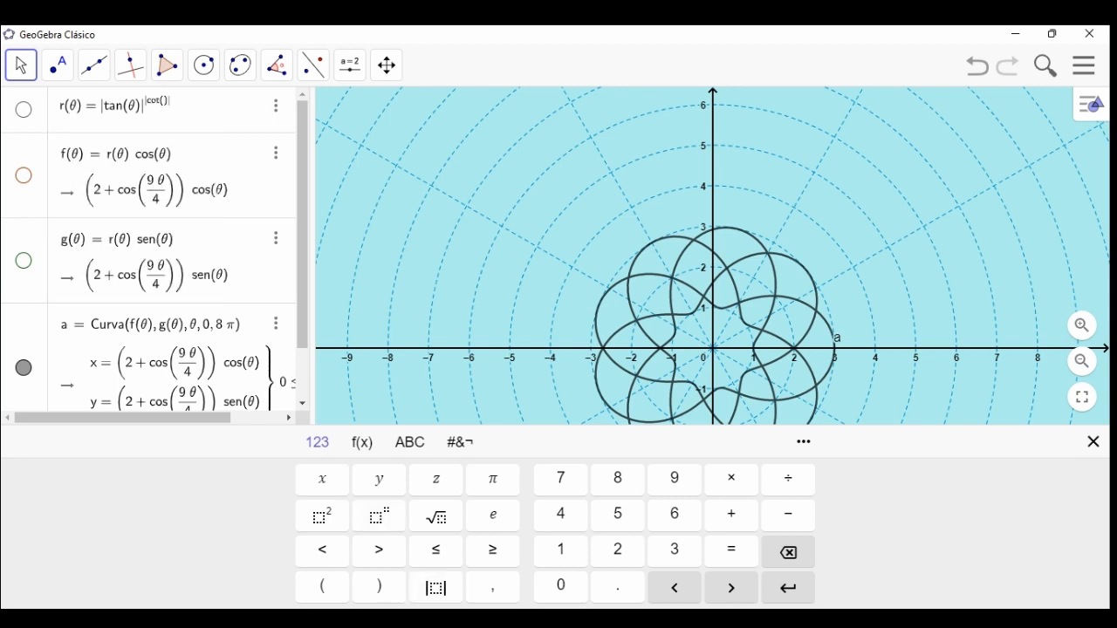
type("θ")
key("Return")
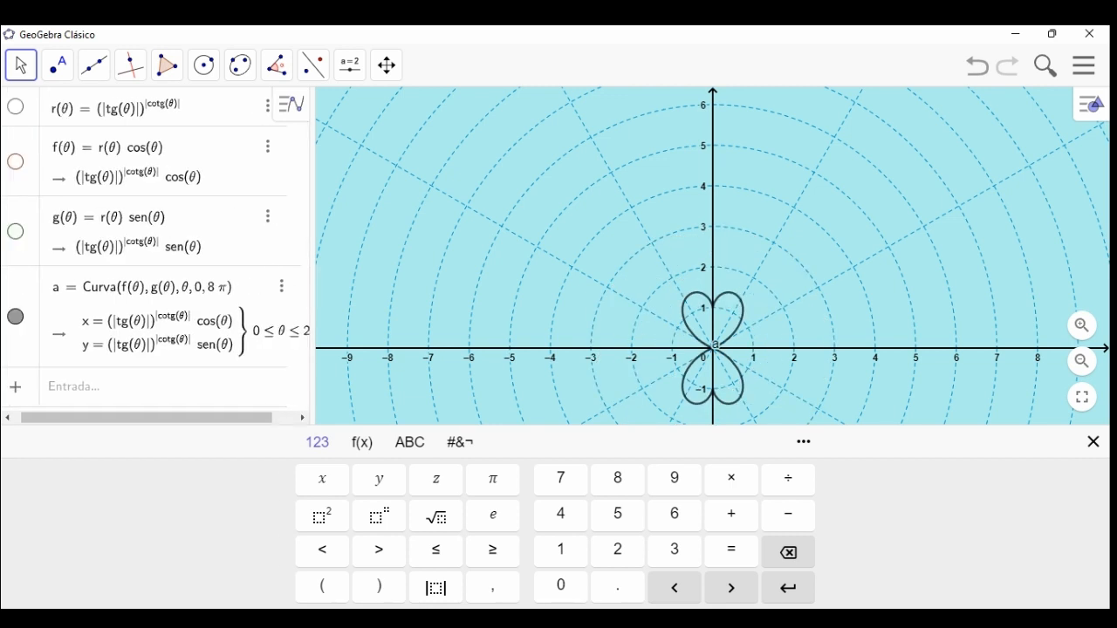
Step: Set the Curva command's final value to π, hide the on-screen keyboard and enlarge the view of the curve
left_click(210, 287)
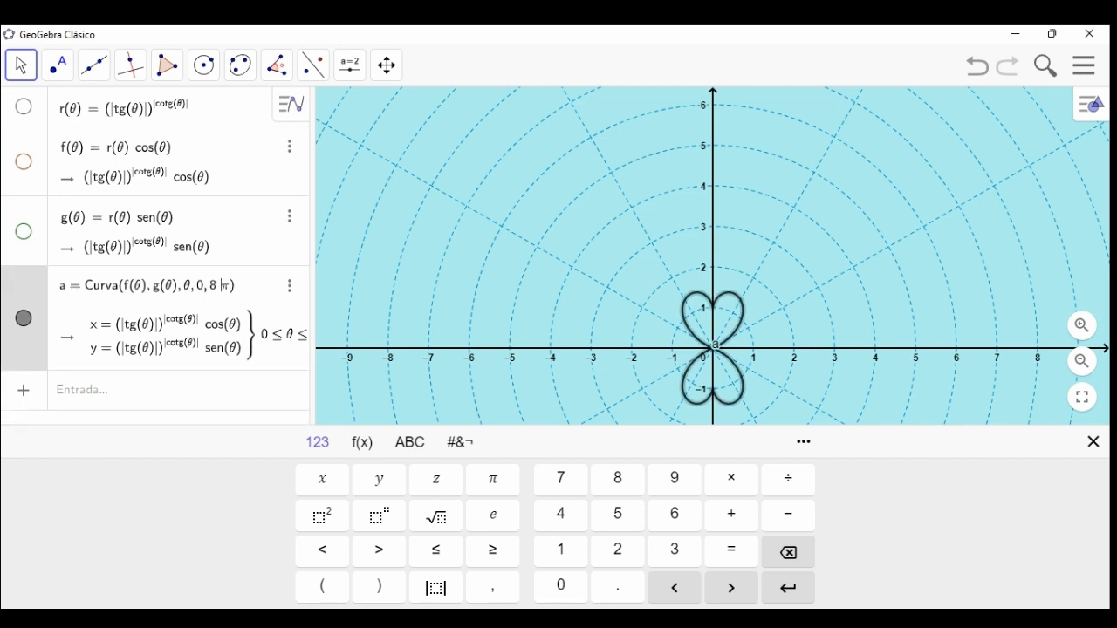
key("BackSpace")
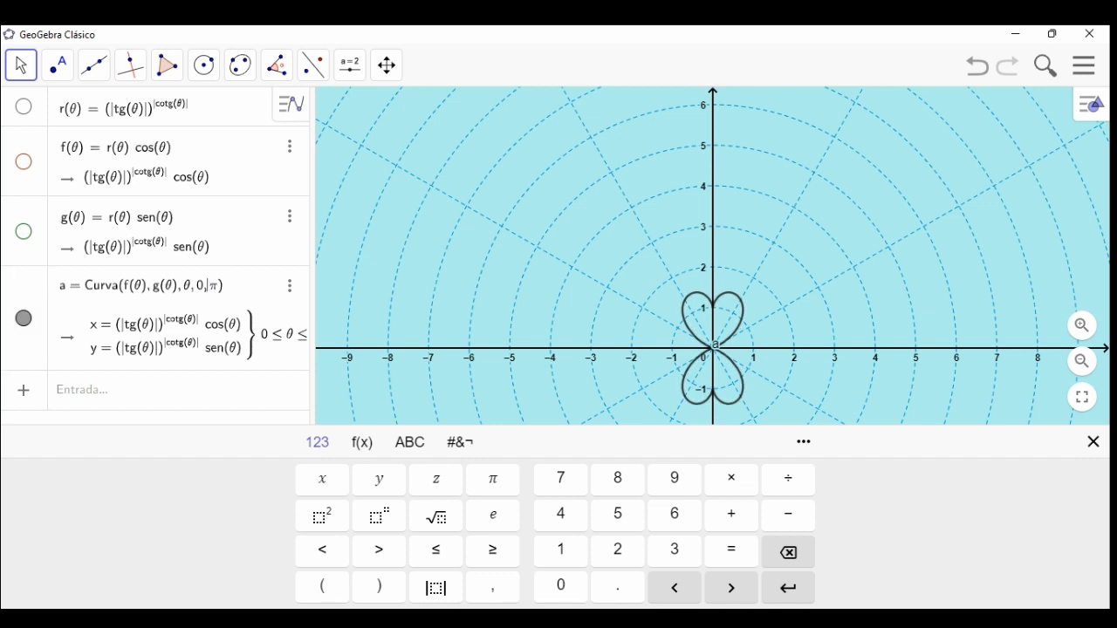
key("Return")
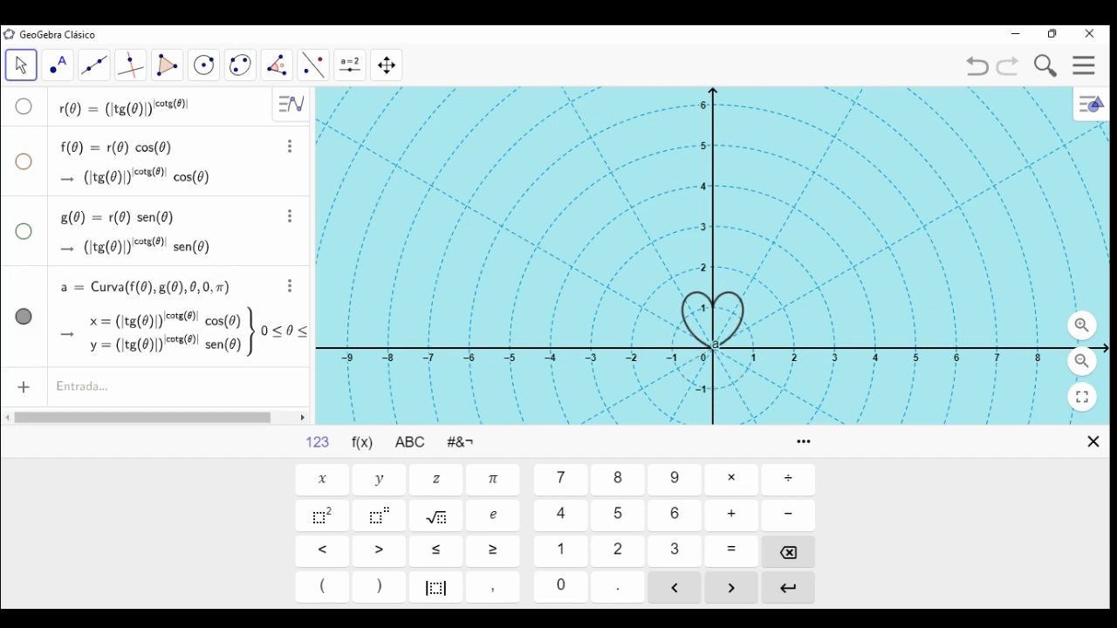
left_click(1092, 443)
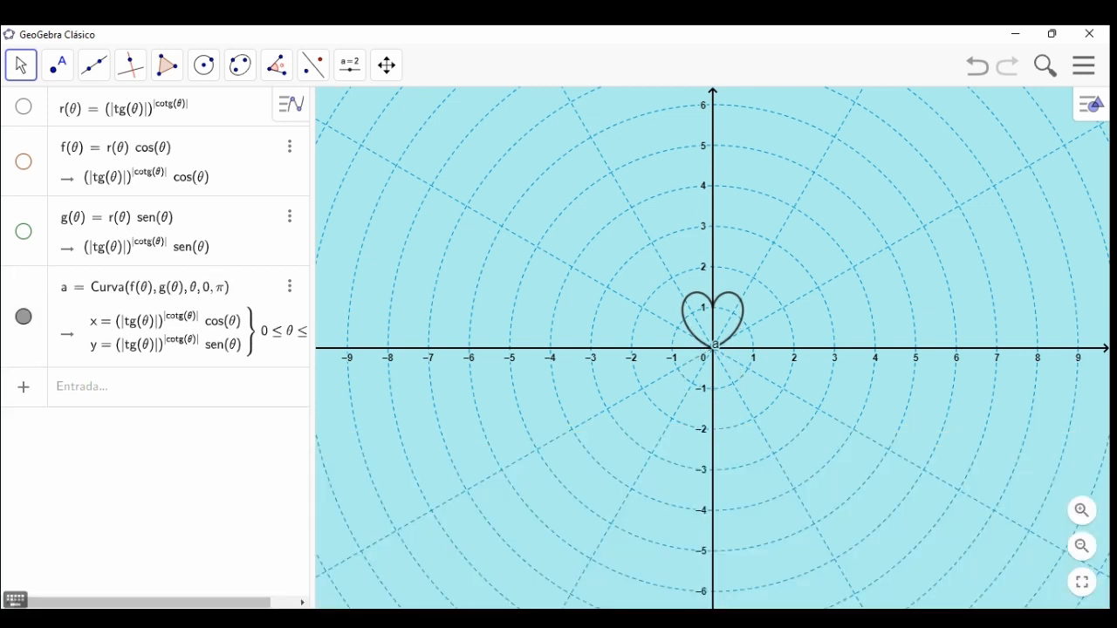
left_click(1082, 511)
left_click(1082, 510)
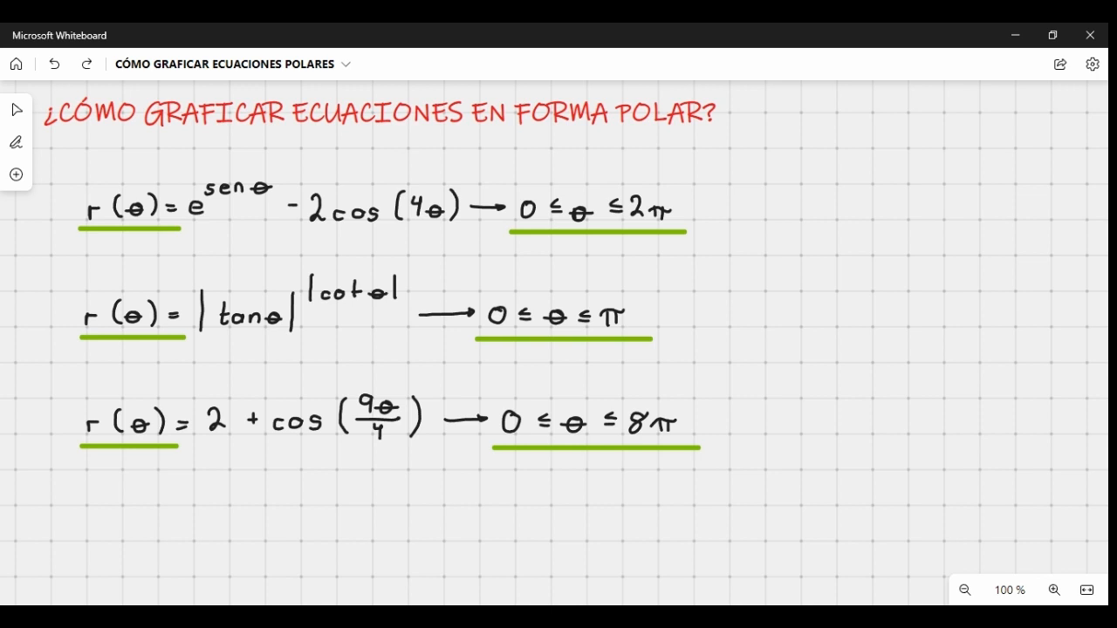
Step: On the Microsoft Whiteboard, write "1 → Theta" in orange beside the first equation's interval
mouse_move(731, 202)
left_mouse_down()
mouse_move(736, 223)
mouse_move(777, 213)
left_mouse_up()
mouse_move(810, 198)
left_mouse_down()
mouse_move(811, 214)
mouse_move(817, 197)
left_mouse_up()
mouse_move(826, 198)
left_mouse_down()
mouse_move(826, 220)
mouse_move(872, 222)
mouse_move(880, 208)
mouse_move(898, 220)
left_mouse_up()
Step: Try an arrow pointing at Theta and another linking it to the θ of the first interval, undoing both
left_click_drag(862, 155, 825, 185)
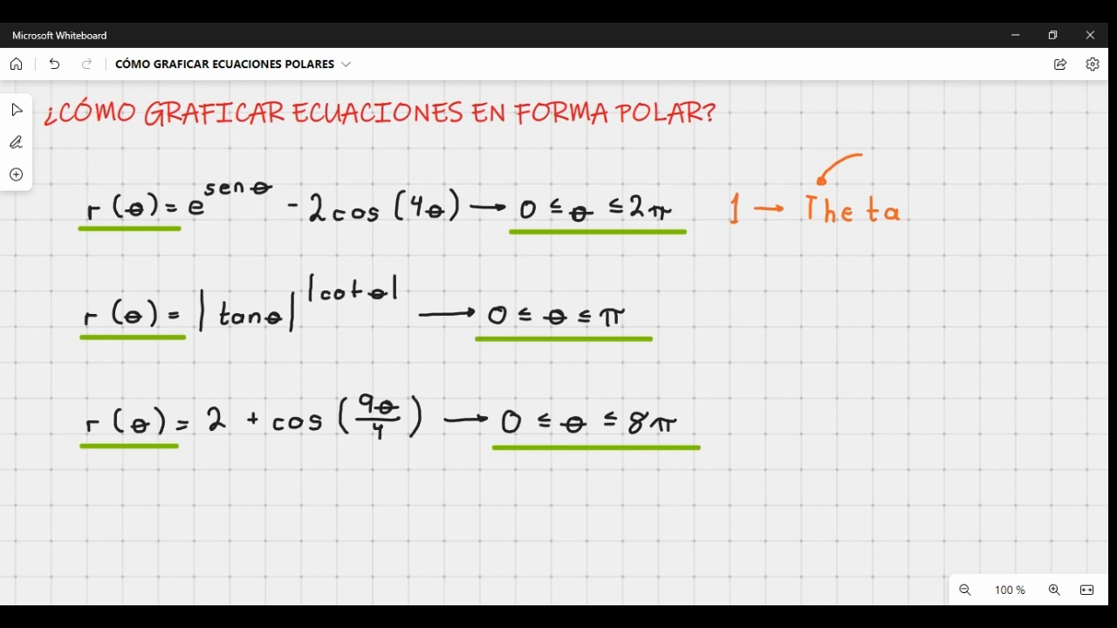
key("ctrl+z")
key("ctrl+z")
mouse_move(820, 232)
left_mouse_down()
mouse_move(797, 248)
mouse_move(644, 272)
mouse_move(589, 246)
left_mouse_up()
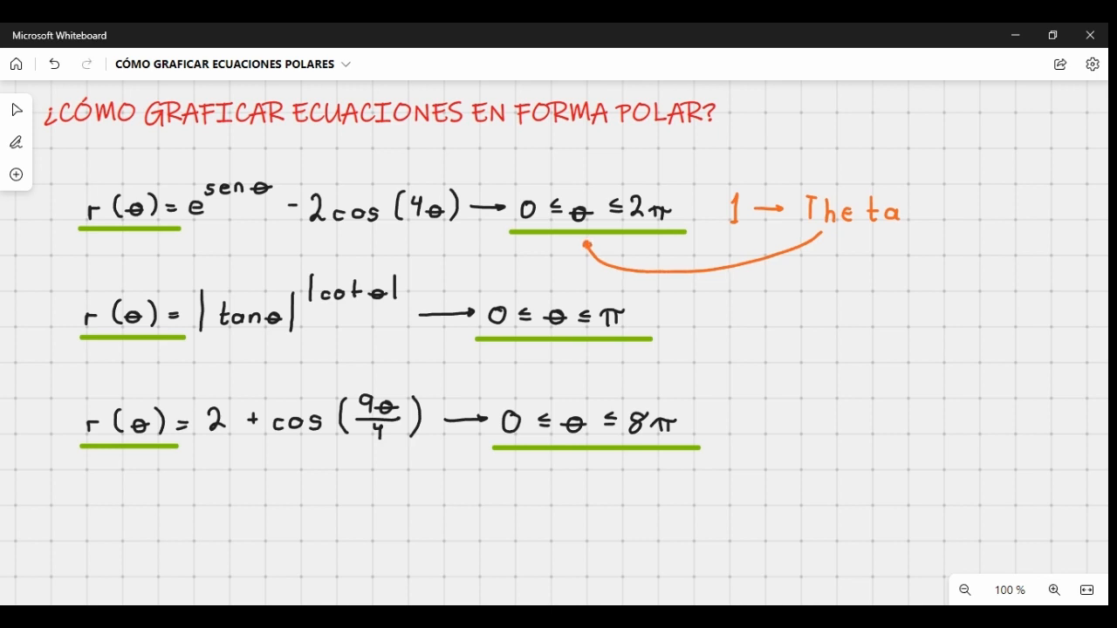
key("ctrl+z")
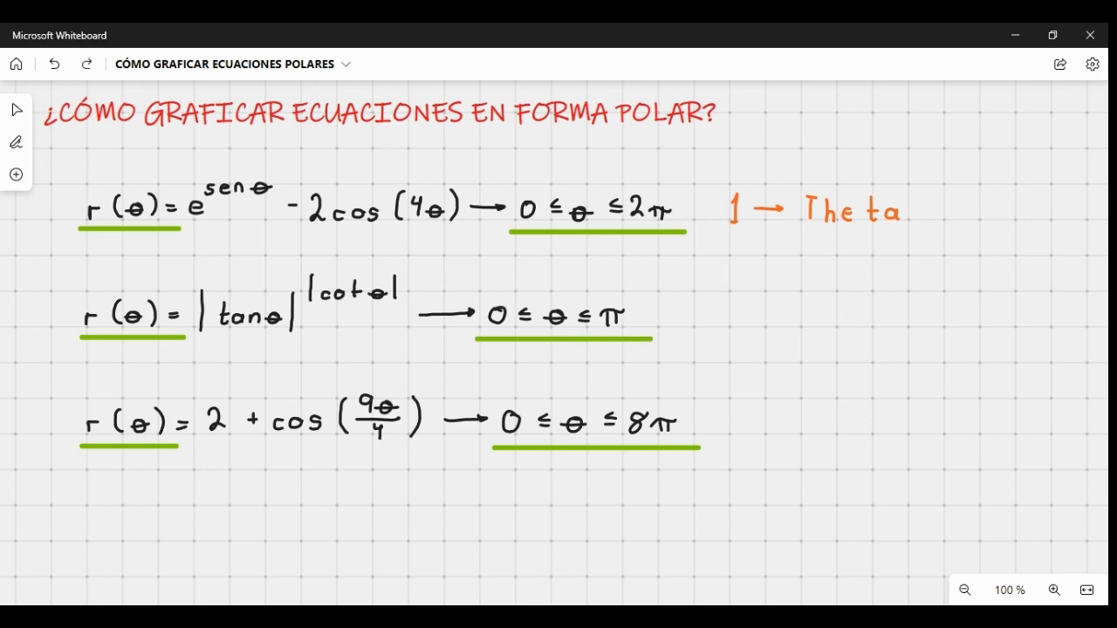
Step: Draw arrows from item 1 to the θ in each of the three intervals and undo them
mouse_move(585, 199)
left_mouse_down()
mouse_move(610, 183)
mouse_move(742, 174)
mouse_move(766, 184)
left_mouse_up()
left_click_drag(584, 192, 583, 200)
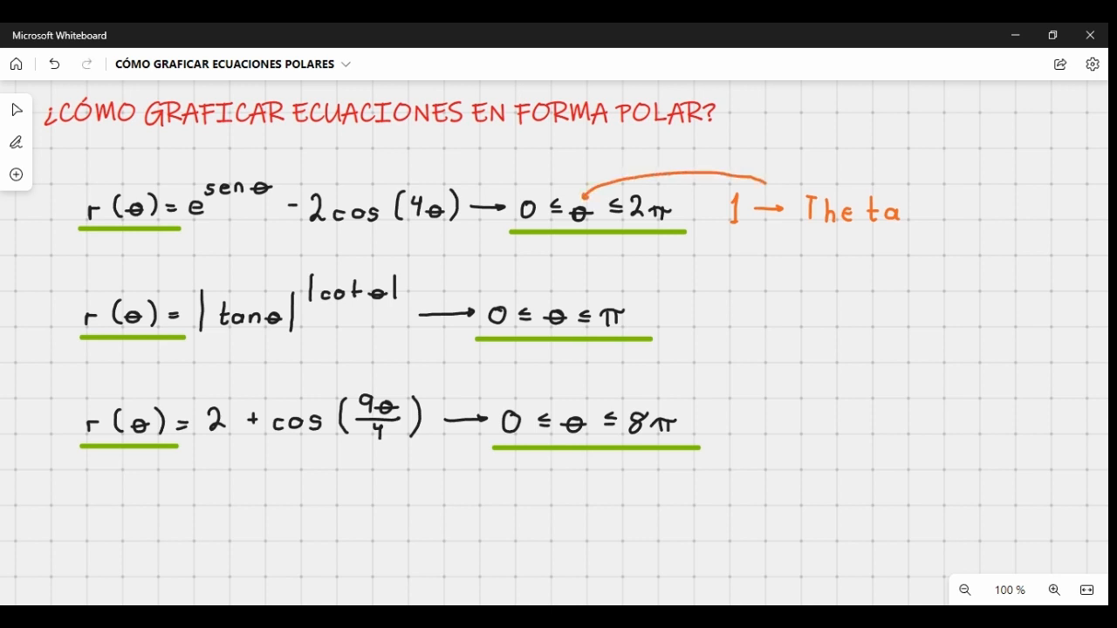
mouse_move(733, 225)
left_mouse_down()
mouse_move(696, 252)
mouse_move(554, 279)
mouse_move(543, 307)
mouse_move(555, 302)
left_mouse_up()
mouse_move(756, 236)
left_mouse_down()
mouse_move(638, 361)
mouse_move(590, 385)
left_mouse_up()
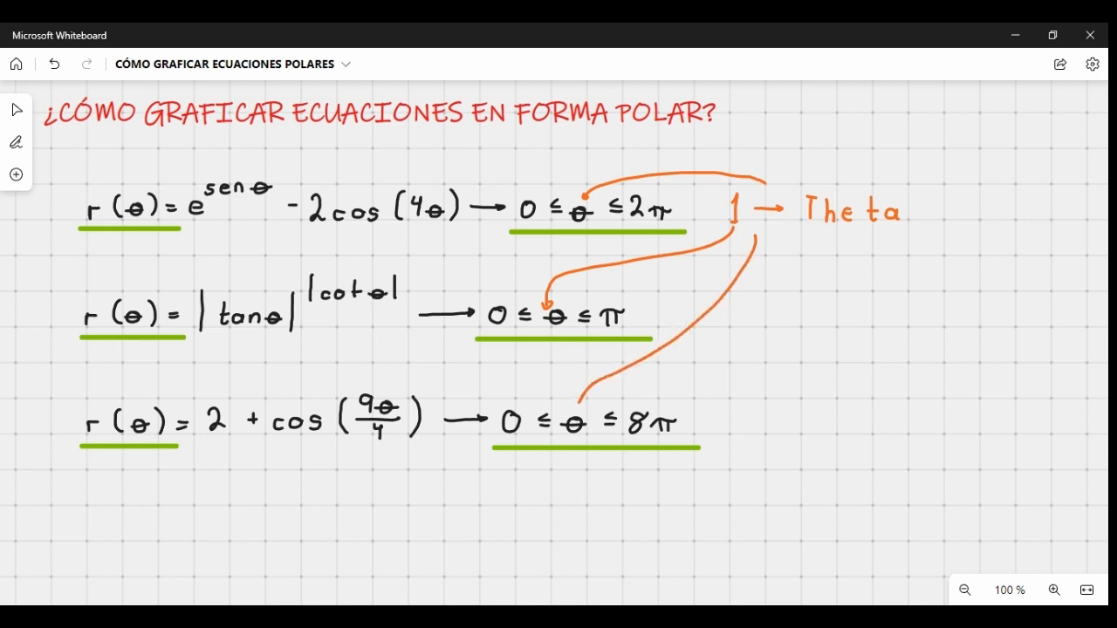
left_click_drag(579, 400, 587, 403)
key("ctrl+z")
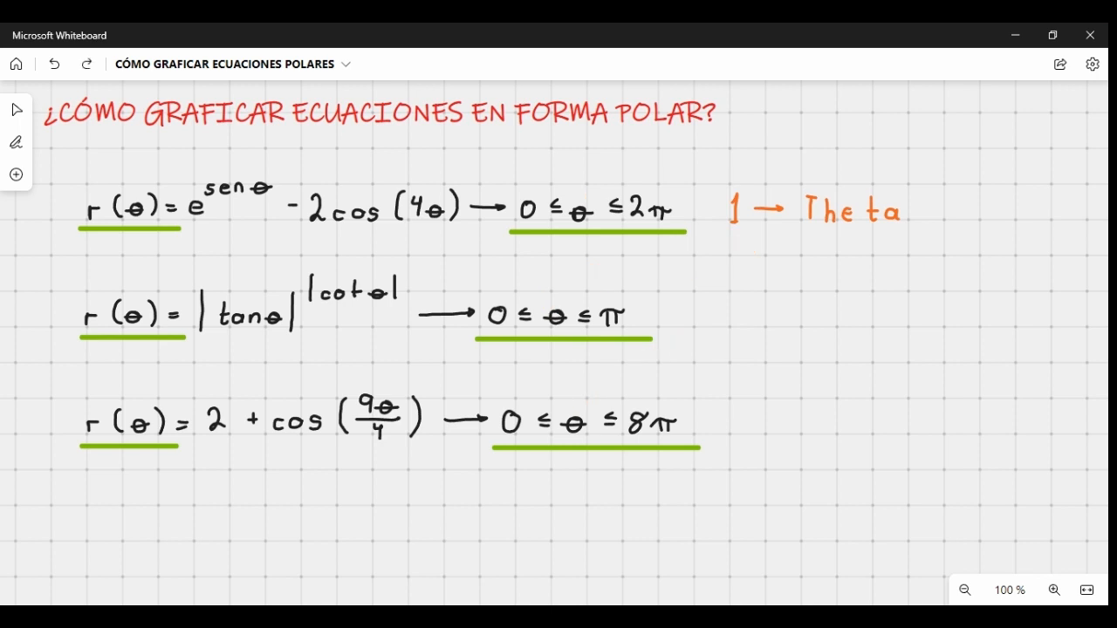
Step: Write item 2 as "2 → r(w) =" followed by a blank line, below item 1
mouse_move(728, 269)
left_mouse_down()
mouse_move(725, 291)
mouse_move(773, 279)
mouse_move(794, 291)
mouse_move(821, 273)
mouse_move(821, 292)
left_mouse_up()
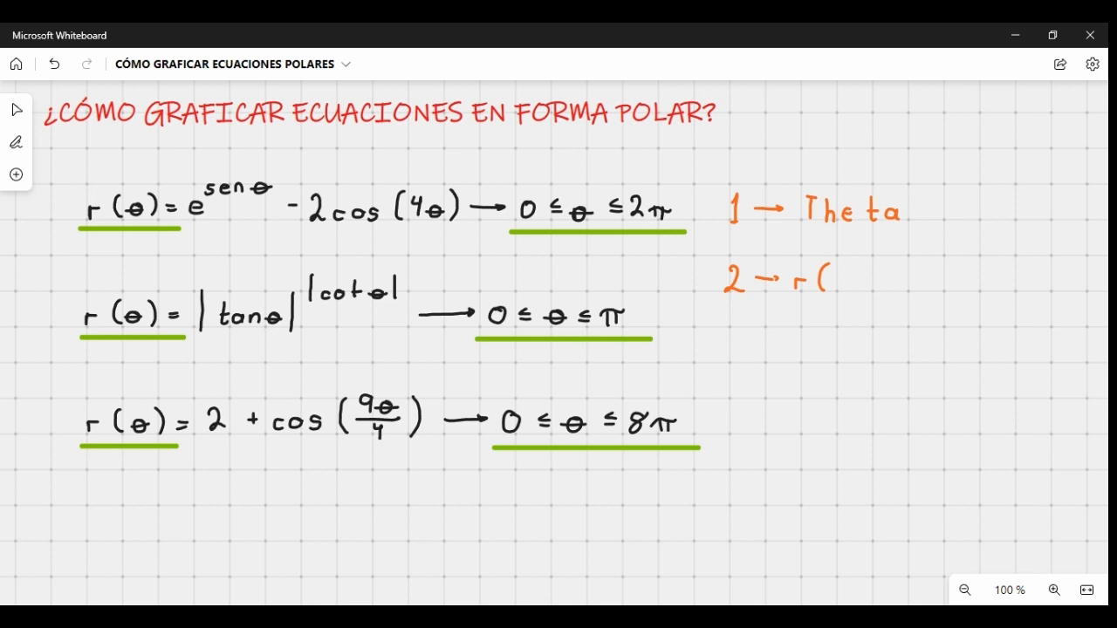
mouse_move(845, 273)
left_mouse_down()
mouse_move(835, 286)
mouse_move(854, 281)
left_mouse_up()
key("ctrl+z")
key("ctrl+z")
mouse_move(833, 277)
left_mouse_down()
mouse_move(846, 288)
mouse_move(855, 276)
left_mouse_up()
left_click_drag(752, 337, 803, 297)
key("ctrl+z")
mouse_move(861, 264)
left_mouse_down()
mouse_move(859, 293)
mouse_move(888, 277)
mouse_move(1034, 283)
left_mouse_up()
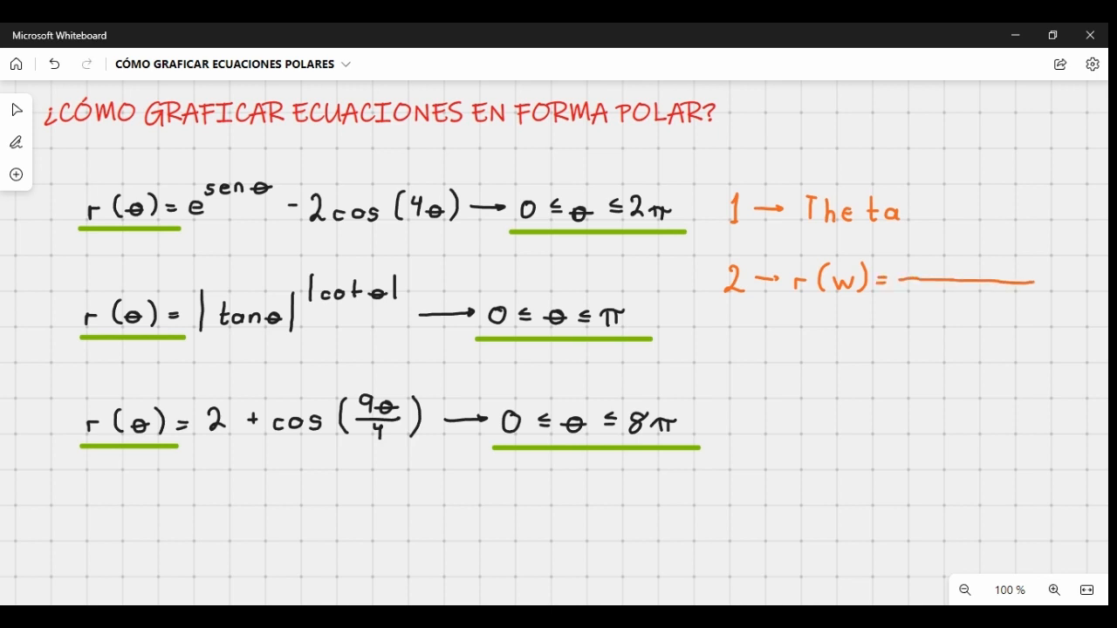
Step: Replace item 2's long blank line with a short wavy line followed by "(Theta)"
mouse_move(839, 267)
left_mouse_down()
mouse_move(842, 258)
mouse_move(939, 260)
left_mouse_up()
key("ctrl+z")
key("ctrl+z")
key("ctrl+z")
mouse_move(901, 277)
left_mouse_down()
mouse_move(958, 276)
mouse_move(972, 291)
mouse_move(997, 270)
mouse_move(1008, 292)
left_mouse_up()
left_click_drag(1012, 285, 1038, 292)
left_click_drag(1032, 279, 1064, 291)
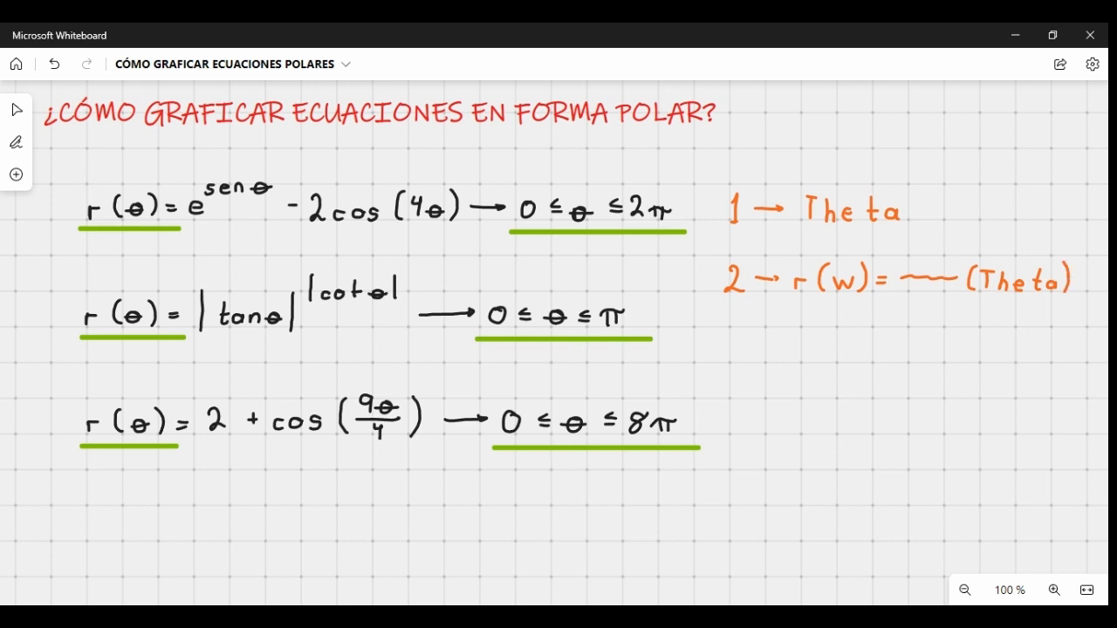
Step: Circle the first equation and write the start of its example, "r(w) = e^sen(Theta) −", below item 2
left_click_drag(785, 298, 876, 308)
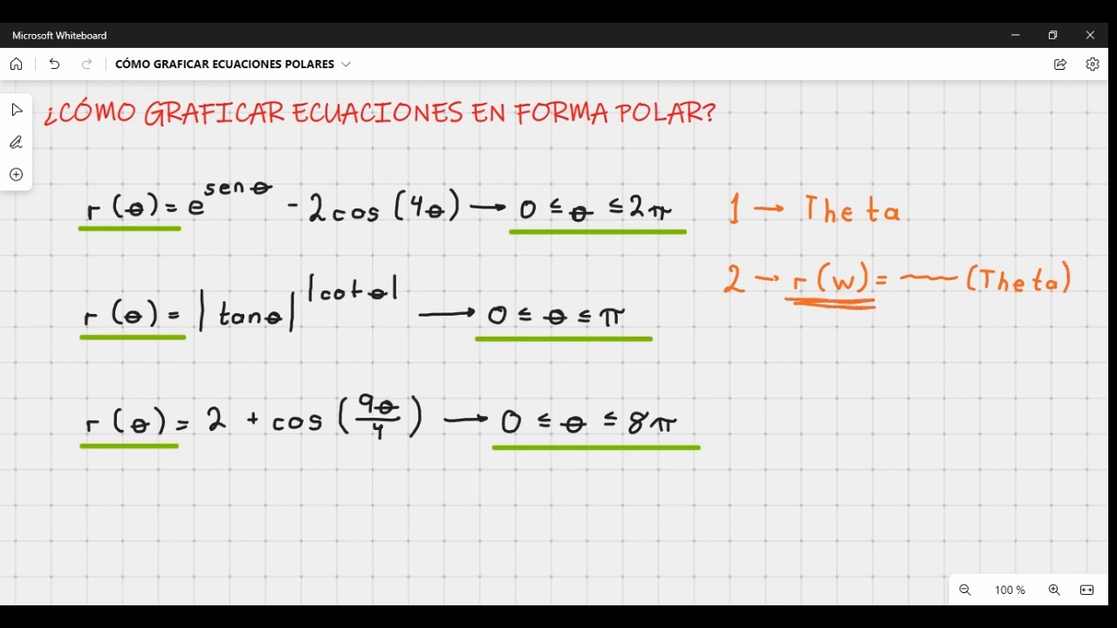
key("ctrl+z")
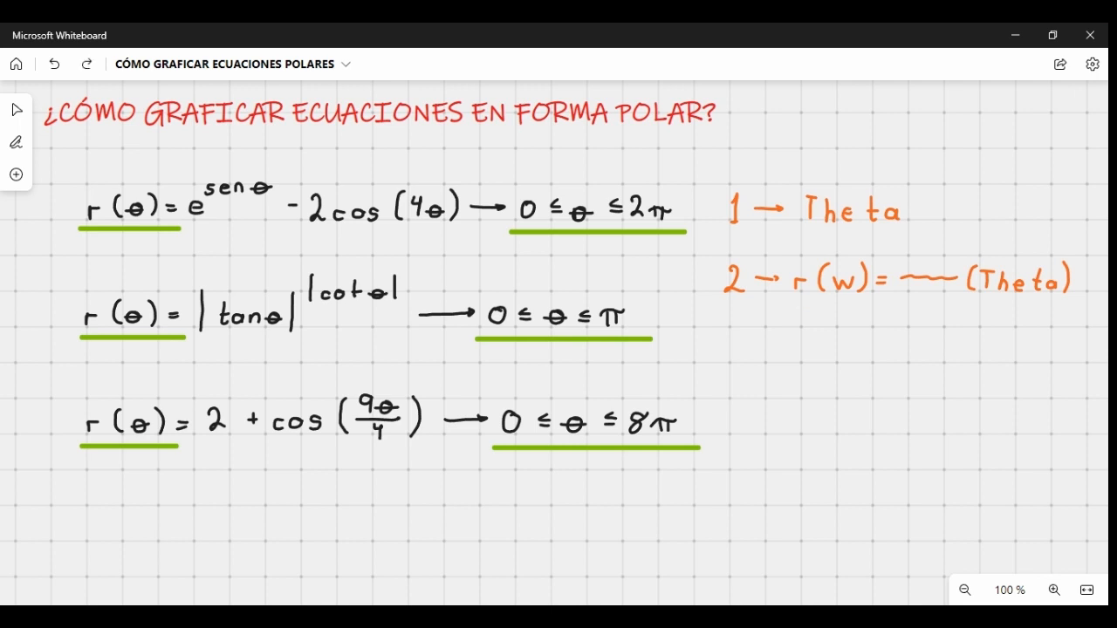
mouse_move(60, 234)
left_mouse_down()
mouse_move(251, 256)
mouse_move(444, 229)
mouse_move(472, 171)
mouse_move(178, 168)
mouse_move(112, 185)
left_mouse_up()
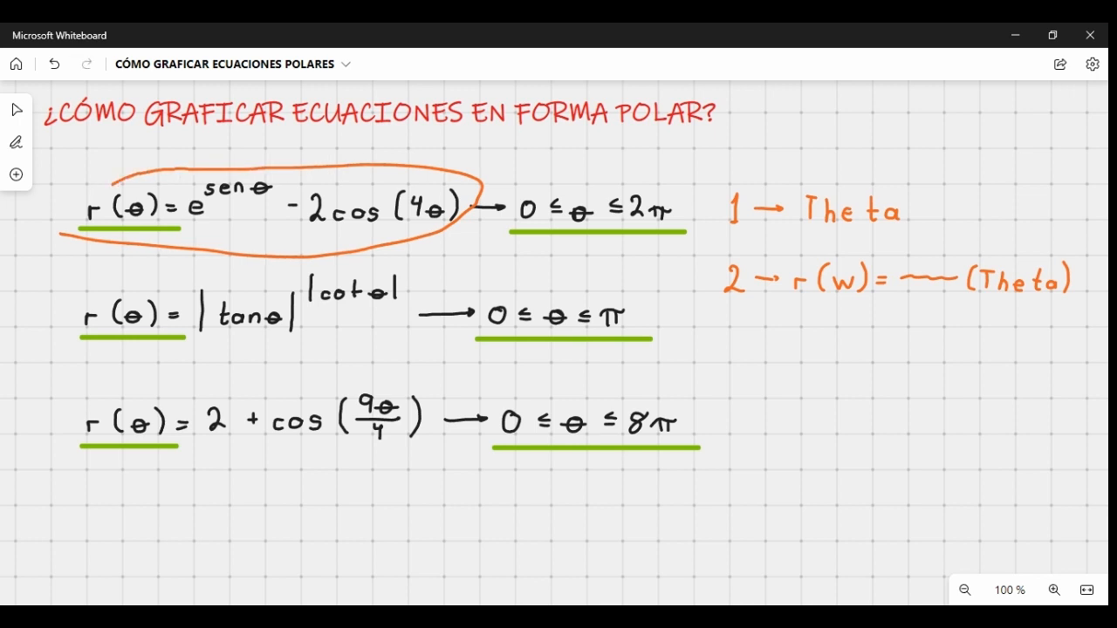
mouse_move(719, 350)
left_mouse_down()
mouse_move(719, 361)
mouse_move(777, 349)
mouse_move(783, 360)
mouse_move(815, 350)
mouse_move(839, 361)
left_mouse_up()
left_click_drag(853, 337, 843, 341)
left_click_drag(859, 335, 868, 340)
mouse_move(874, 330)
left_mouse_down()
mouse_move(875, 339)
mouse_move(902, 326)
mouse_move(904, 341)
mouse_move(922, 338)
left_mouse_up()
mouse_move(916, 323)
left_mouse_down()
mouse_move(933, 322)
mouse_move(937, 338)
mouse_move(1028, 347)
left_mouse_up()
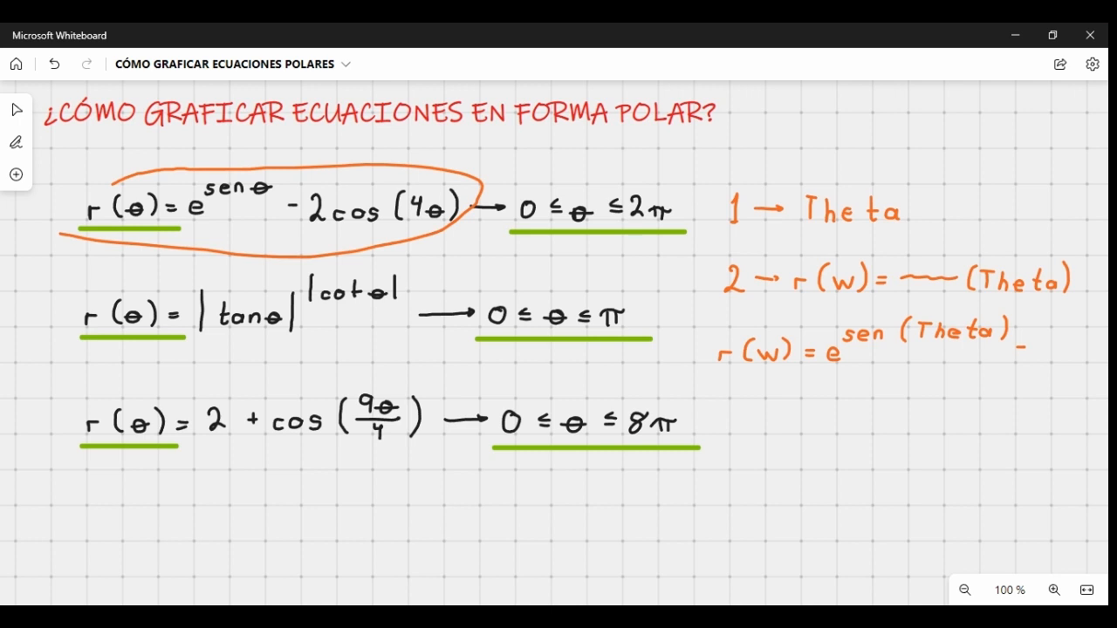
Step: Undo the example line below item 2 and the circle around the first equation
left_click_drag(983, 299, 1059, 305)
key("ctrl+z")
key("ctrl+z")
key("ctrl+z")
key("ctrl+z")
key("ctrl+z")
key("ctrl+z")
key("ctrl+z")
key("ctrl+z")
key("ctrl+z")
key("ctrl+z")
key("ctrl+z")
Step: Write item 3 as "3 → f(w) = r(w) · cos(Th" below item 2
mouse_move(721, 333)
left_mouse_down()
mouse_move(731, 333)
mouse_move(722, 361)
mouse_move(796, 347)
mouse_move(790, 363)
mouse_move(806, 351)
mouse_move(823, 365)
left_mouse_up()
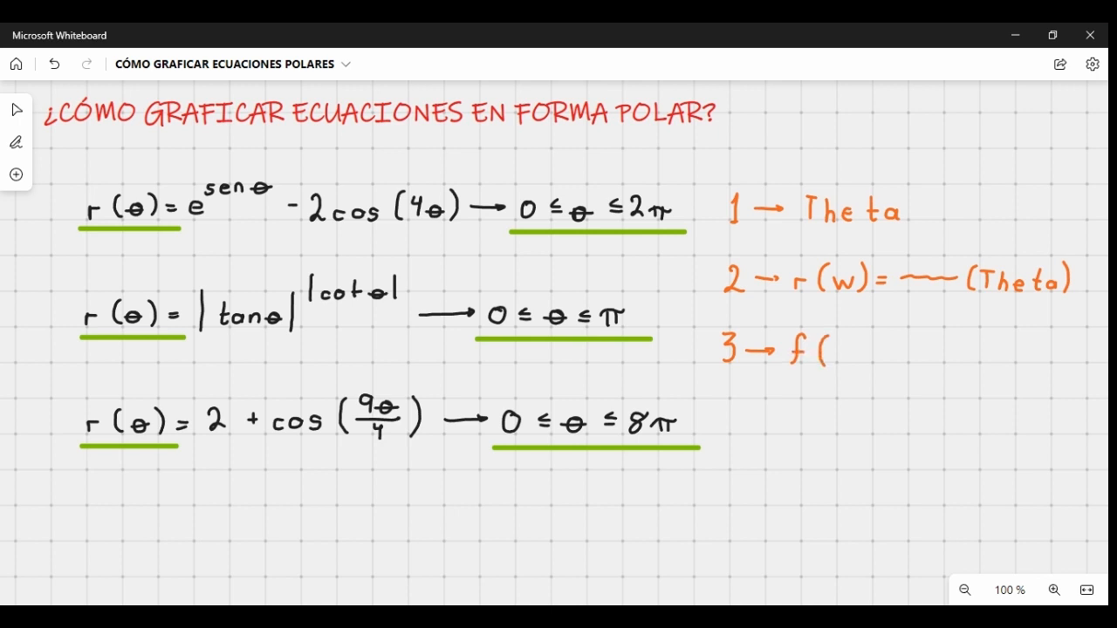
mouse_move(830, 349)
left_mouse_down()
mouse_move(839, 360)
mouse_move(855, 347)
mouse_move(865, 363)
mouse_move(922, 351)
left_mouse_up()
mouse_move(948, 339)
left_mouse_down()
mouse_move(942, 366)
mouse_move(962, 352)
mouse_move(978, 354)
mouse_move(975, 366)
mouse_move(1031, 350)
left_mouse_up()
left_click(992, 356)
mouse_move(1046, 351)
left_mouse_down()
mouse_move(1038, 363)
mouse_move(1058, 366)
left_mouse_up()
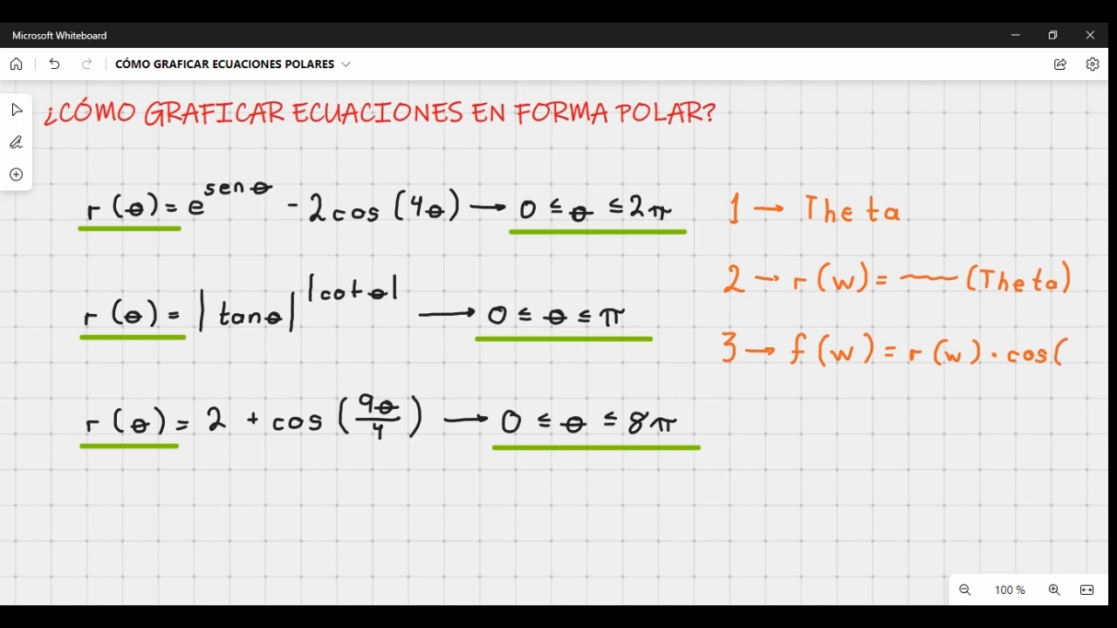
left_click_drag(1068, 347, 1070, 363)
left_click_drag(1065, 346, 1089, 363)
left_click_drag(1003, 301, 1058, 335)
key("ctrl+z")
Step: Write item 4 as "4 → g(w) = r(w) · sen(Theta)" below item 3
mouse_move(721, 405)
left_mouse_down()
mouse_move(732, 415)
mouse_move(726, 429)
mouse_move(766, 420)
left_mouse_up()
left_click_drag(787, 420, 779, 442)
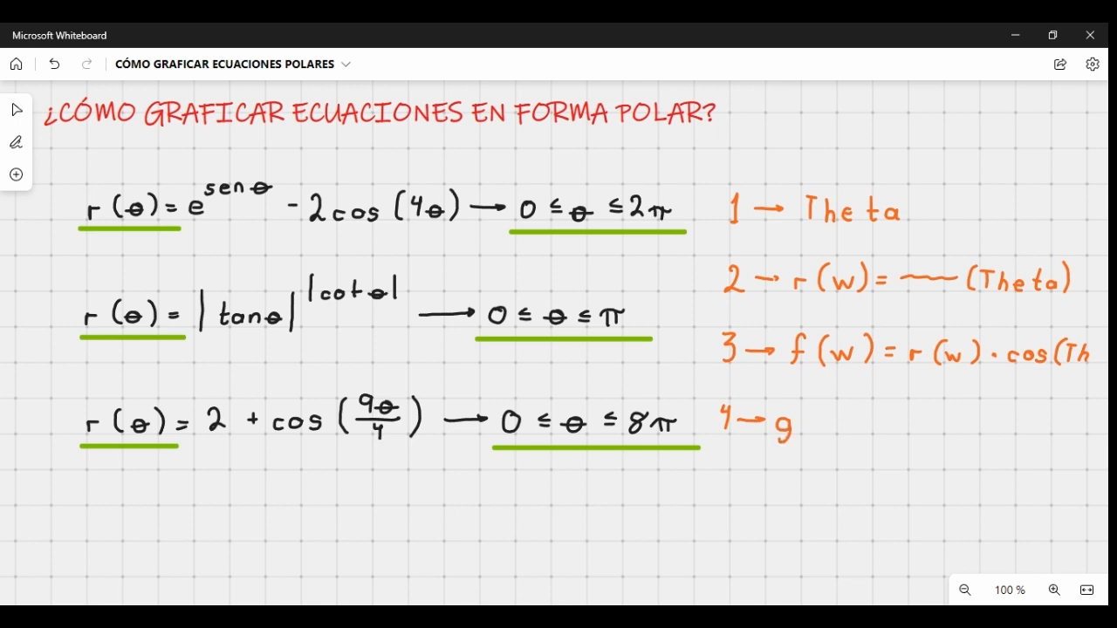
mouse_move(817, 405)
left_mouse_down()
mouse_move(809, 435)
mouse_move(837, 419)
mouse_move(849, 419)
mouse_move(843, 435)
mouse_move(886, 421)
mouse_move(897, 434)
mouse_move(925, 422)
mouse_move(939, 424)
mouse_move(932, 434)
mouse_move(1004, 435)
left_mouse_up()
left_click_drag(1024, 412, 1022, 439)
mouse_move(1038, 417)
left_mouse_down()
mouse_move(1037, 435)
mouse_move(1045, 414)
mouse_move(1055, 433)
mouse_move(1085, 431)
left_mouse_up()
mouse_move(1078, 421)
left_mouse_down()
mouse_move(1095, 421)
mouse_move(1103, 435)
left_mouse_up()
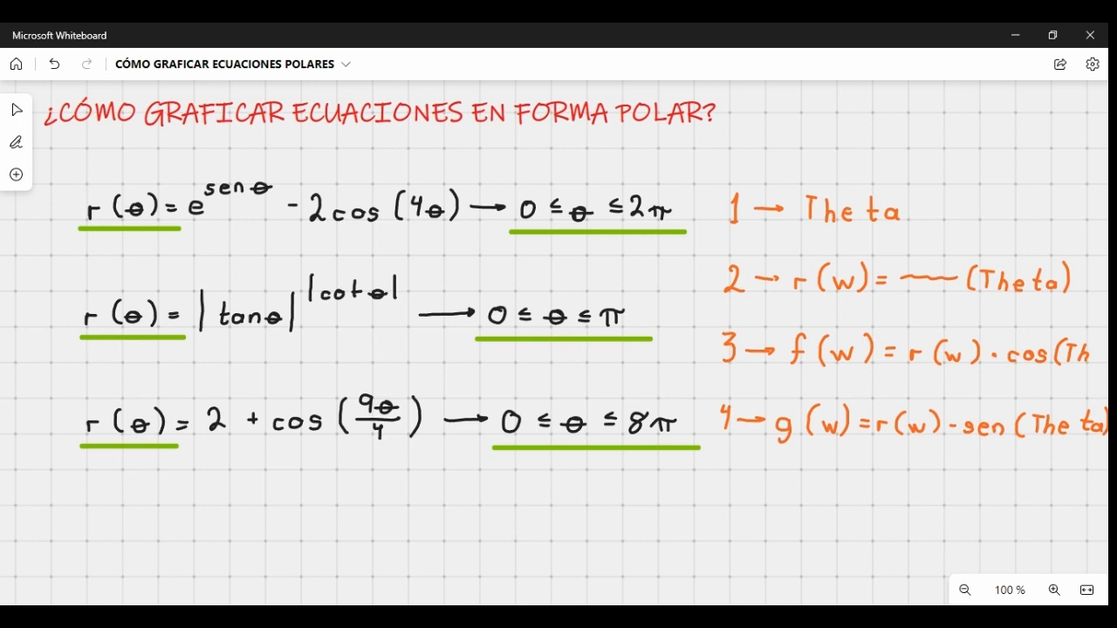
Step: Start item 5 with "5 →" and underline f(w) in item 3 and g(w) in item 4
mouse_move(723, 477)
left_mouse_down()
mouse_move(738, 475)
mouse_move(718, 503)
mouse_move(764, 500)
left_mouse_up()
left_click_drag(795, 373, 873, 378)
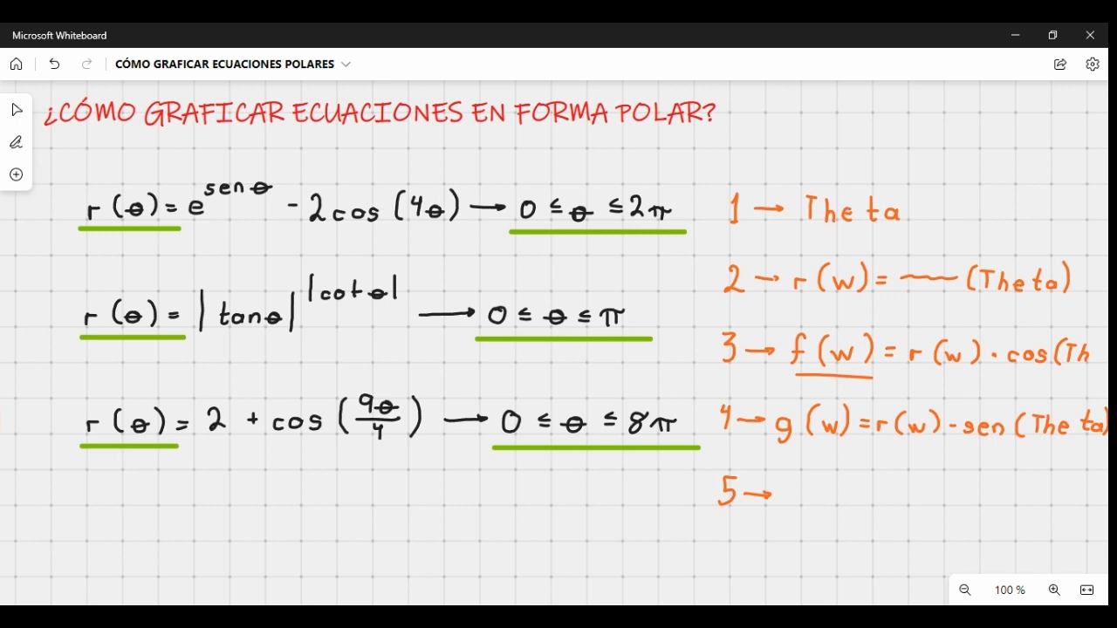
left_click_drag(775, 450, 844, 453)
Step: Circle the lower limit 0 in all three intervals and mark the list of numbered items with a stroke
mouse_move(509, 294)
left_mouse_down()
mouse_move(469, 311)
mouse_move(521, 302)
mouse_move(513, 291)
left_mouse_up()
mouse_move(529, 397)
left_mouse_down()
mouse_move(491, 436)
mouse_move(529, 410)
left_mouse_up()
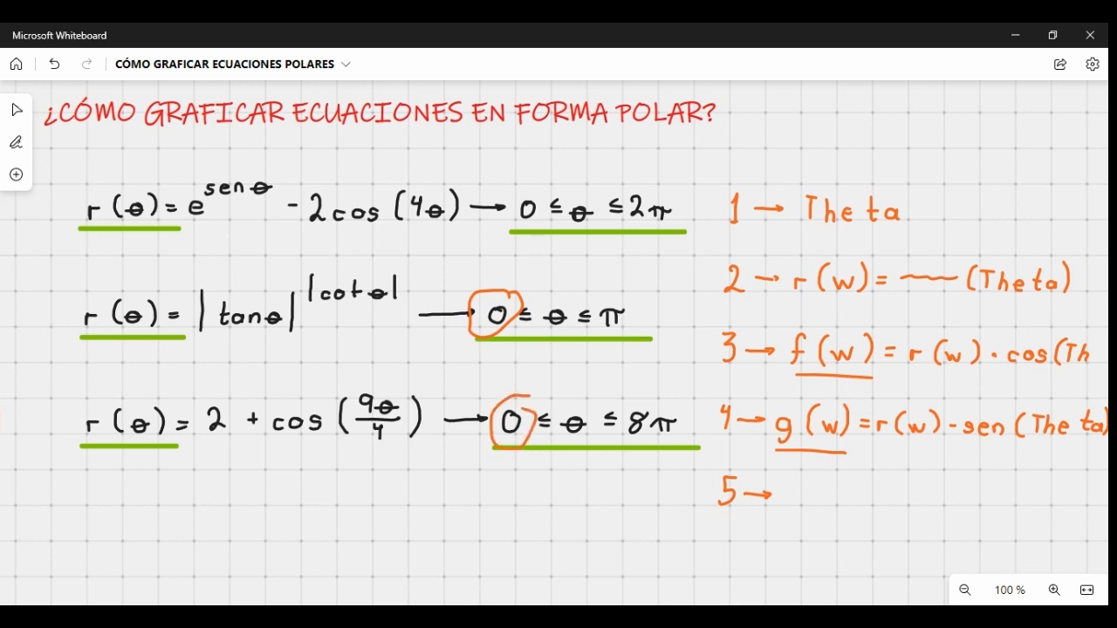
mouse_move(543, 186)
left_mouse_down()
mouse_move(523, 182)
mouse_move(551, 216)
mouse_move(550, 192)
left_mouse_up()
mouse_move(738, 233)
left_mouse_down()
mouse_move(832, 240)
mouse_move(929, 227)
mouse_move(912, 197)
left_mouse_up()
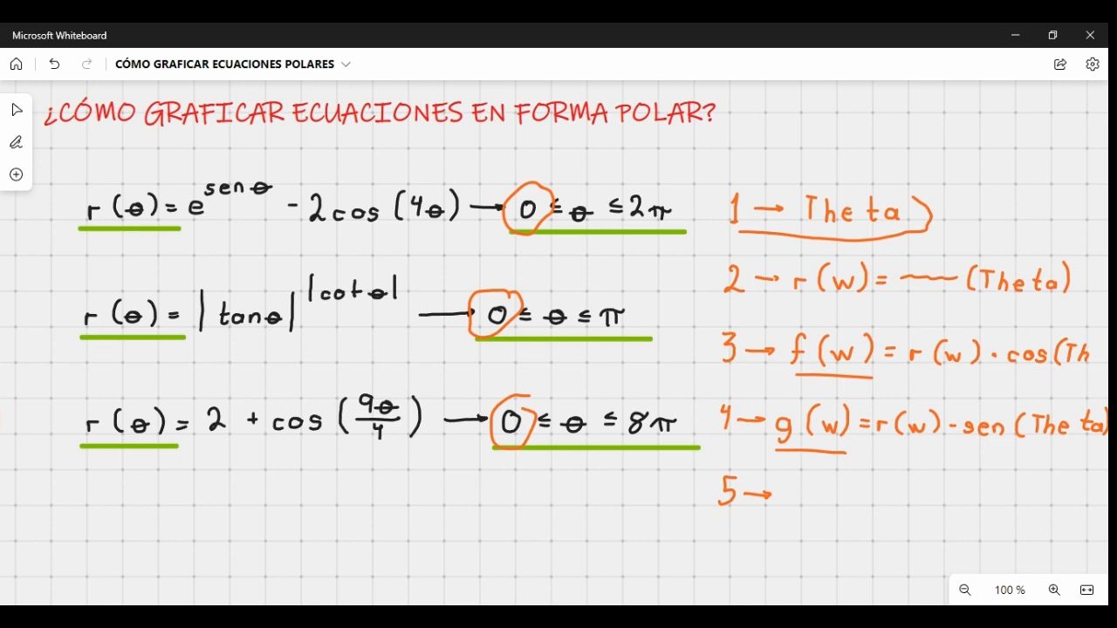
key("ctrl+z")
mouse_move(715, 181)
left_mouse_down()
mouse_move(694, 239)
mouse_move(684, 354)
mouse_move(692, 513)
mouse_move(825, 525)
mouse_move(794, 506)
mouse_move(830, 495)
mouse_move(865, 505)
left_mouse_up()
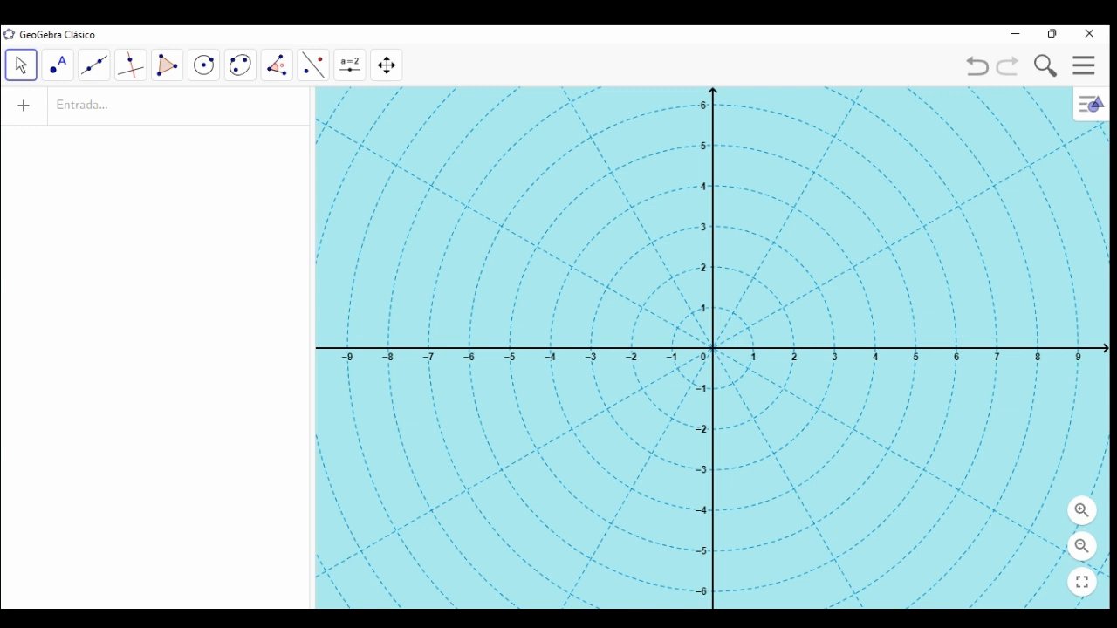
Step: Create a slider named Theta from a new algebra entry
left_click(105, 104)
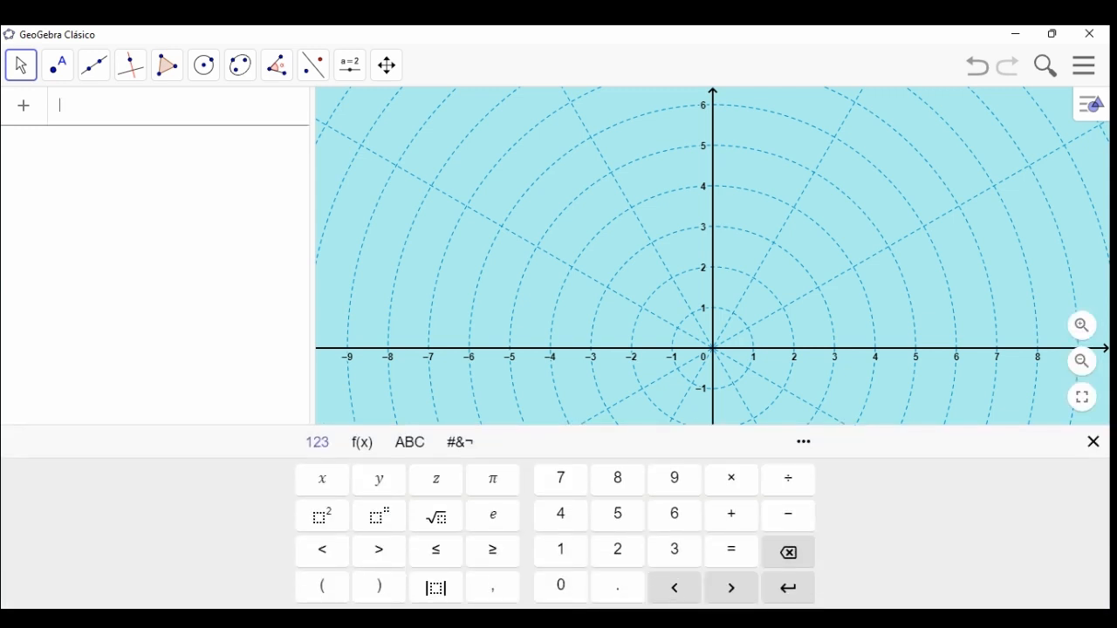
type("Theta")
key("Return")
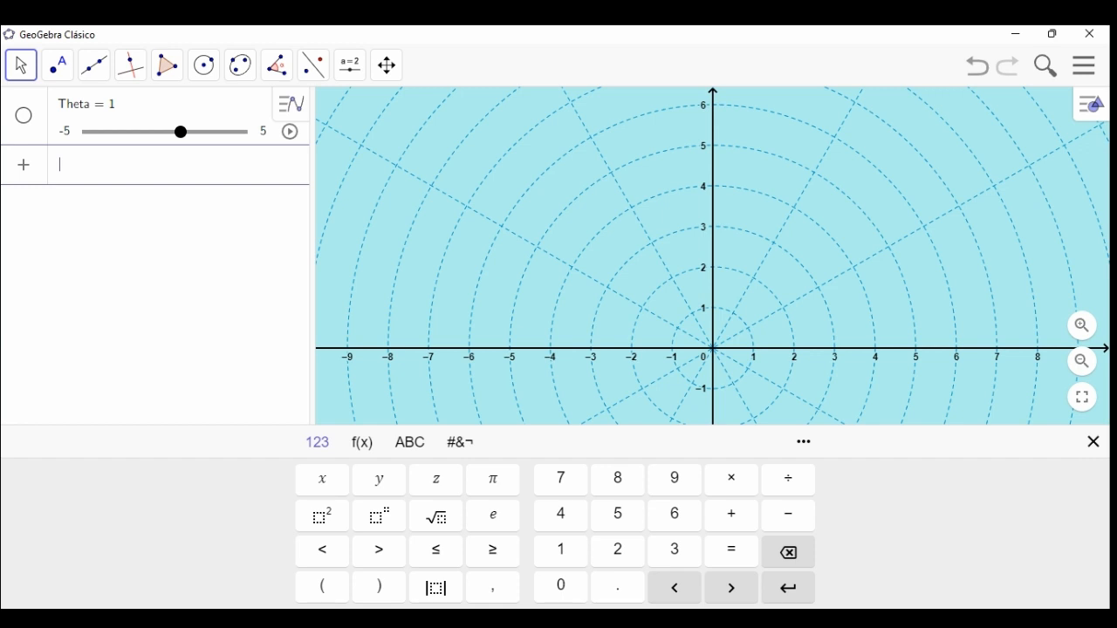
Step: Set the Theta slider's minimum to 0 and its maximum to 8π in its properties
left_click(118, 104)
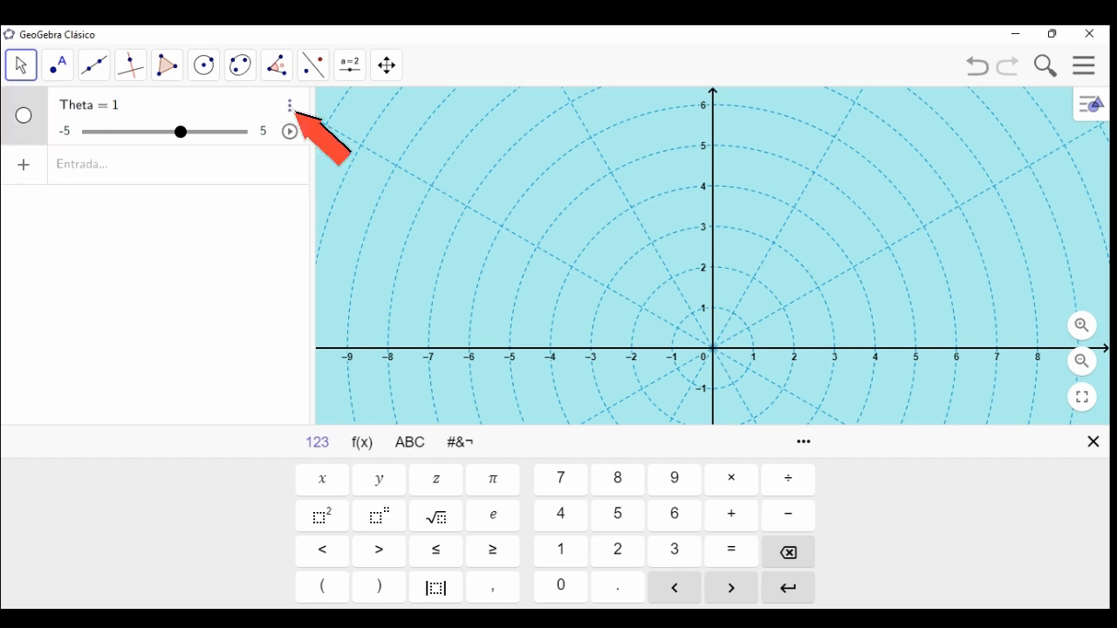
left_click(289, 106)
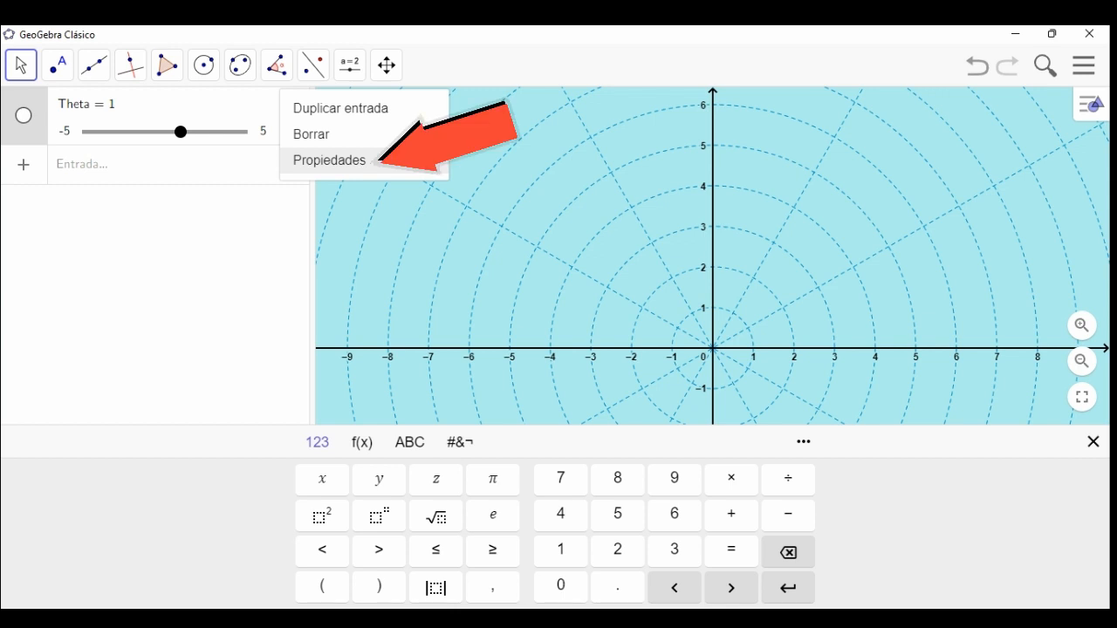
left_click(329, 160)
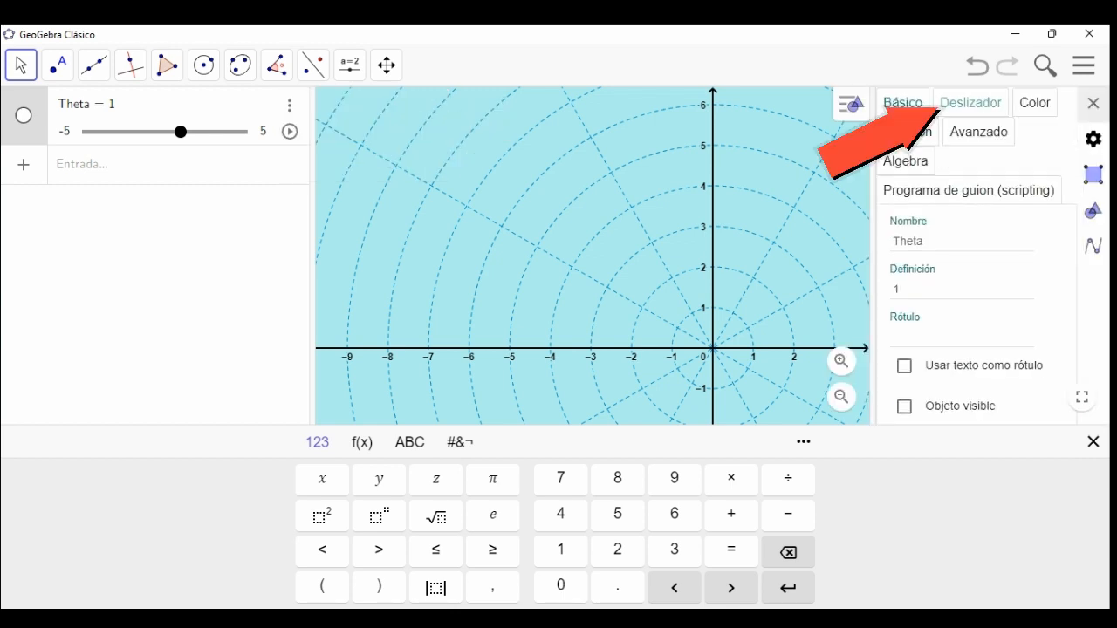
left_click(970, 102)
left_click(902, 235)
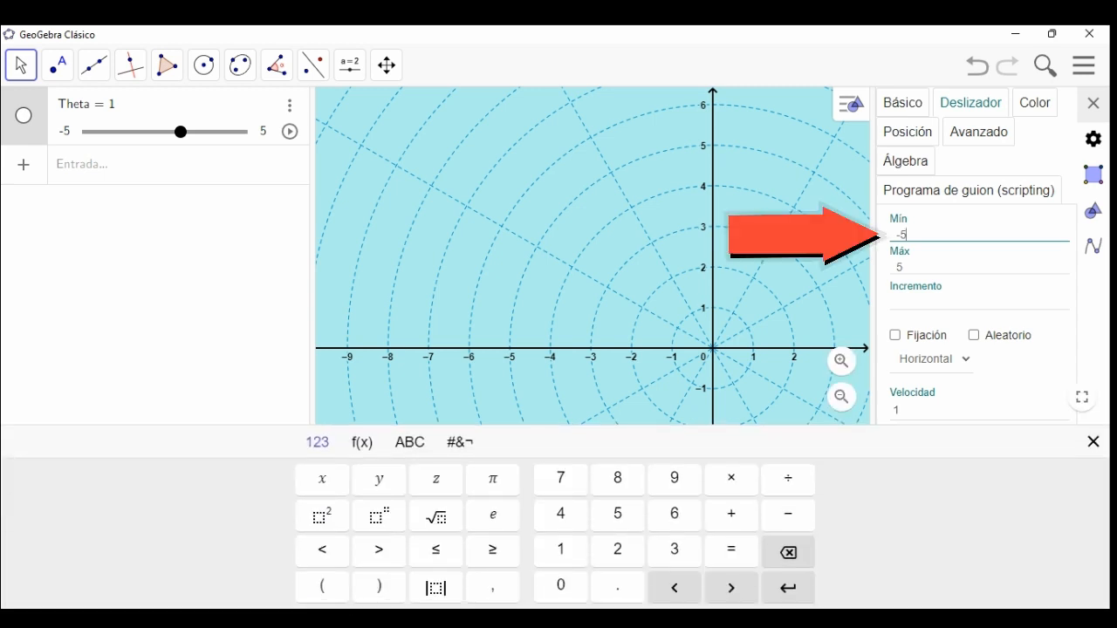
key("BackSpace")
type("0")
key("Tab")
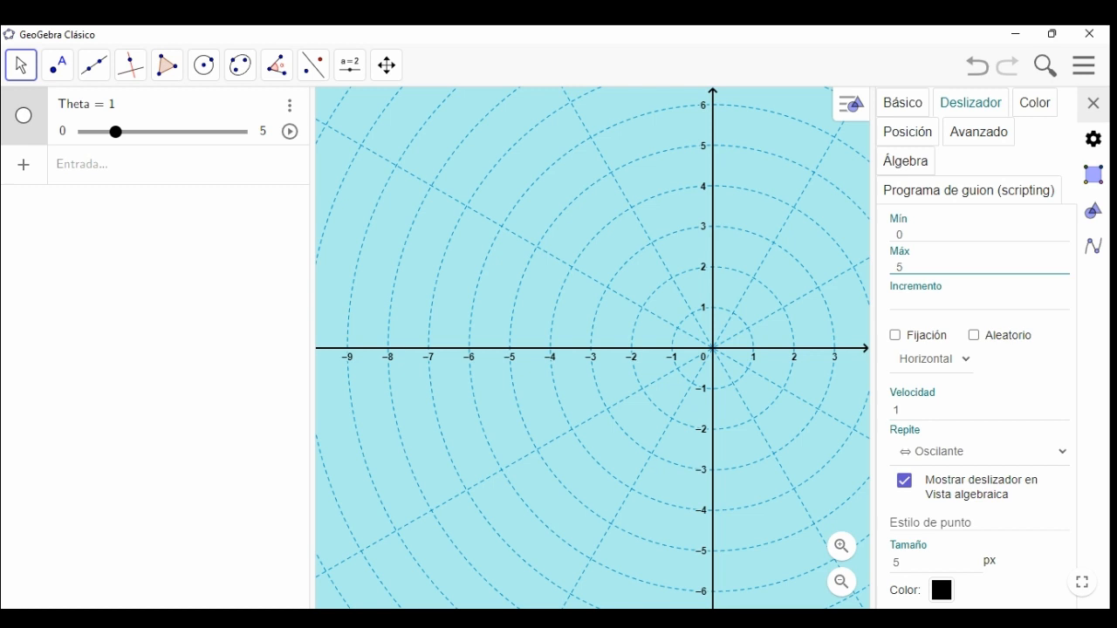
key("BackSpace")
type("8")
type("pi")
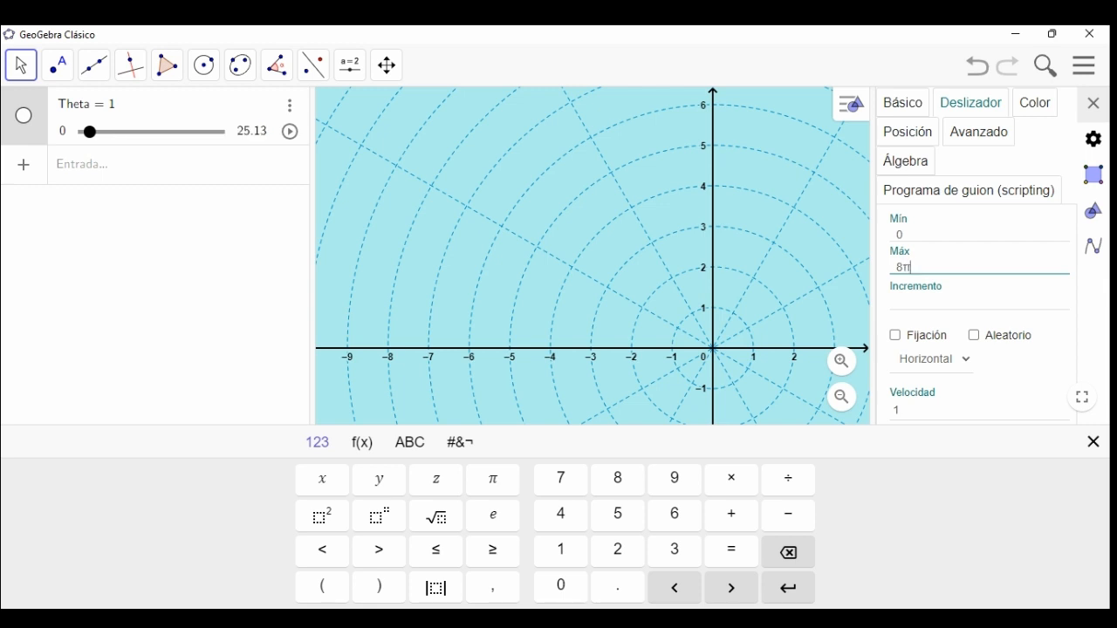
key("Return")
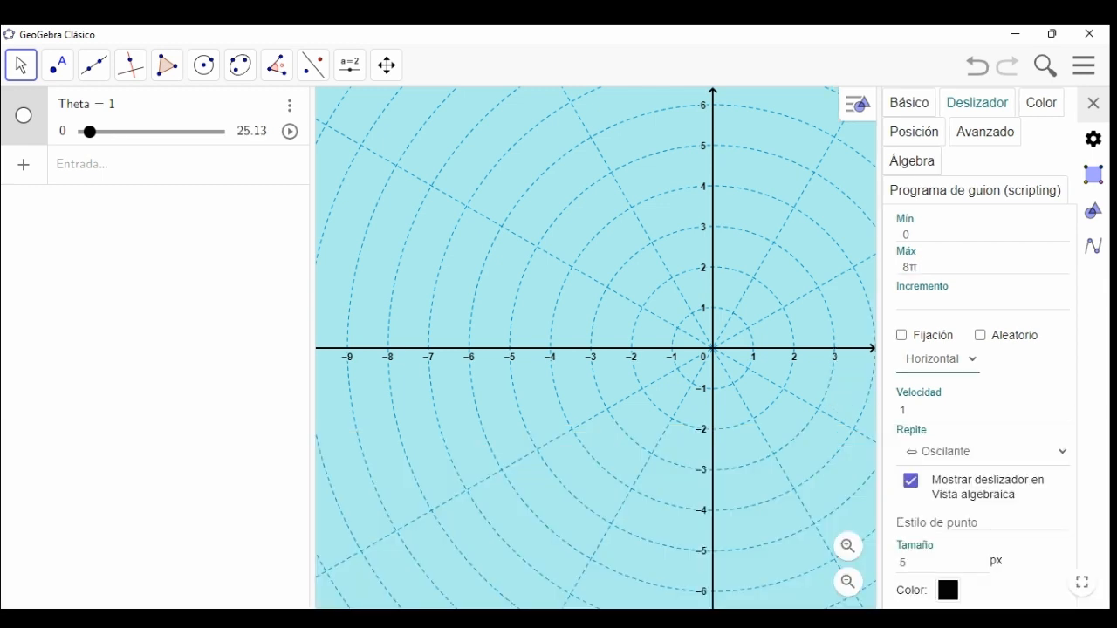
Step: Set the Theta slider's animation repeat mode to Creciente and close its properties
left_click(984, 451)
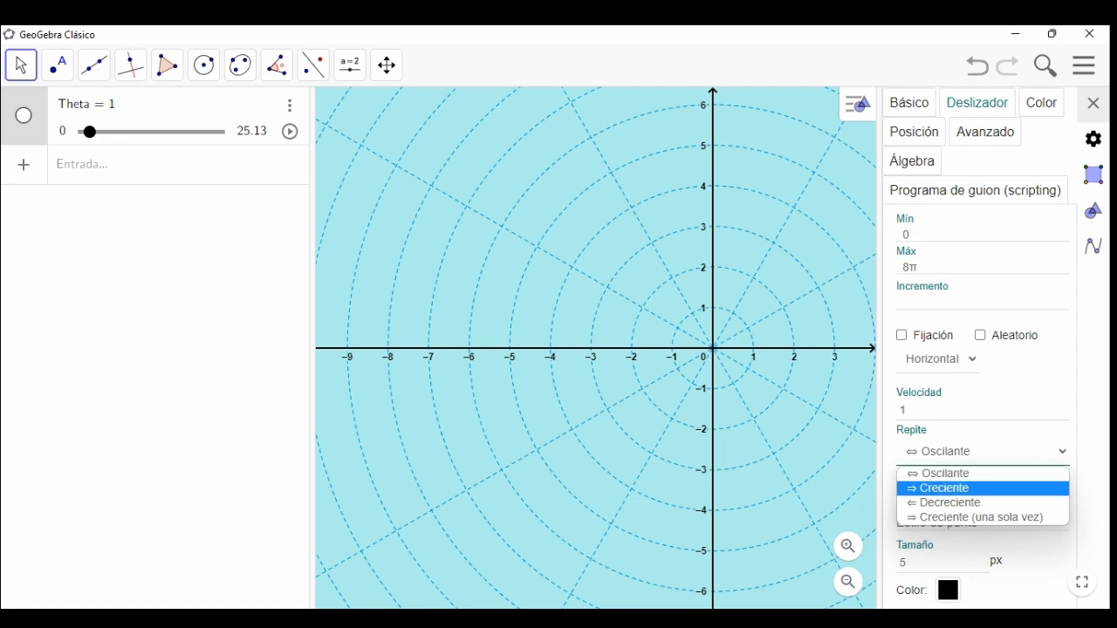
left_click(984, 488)
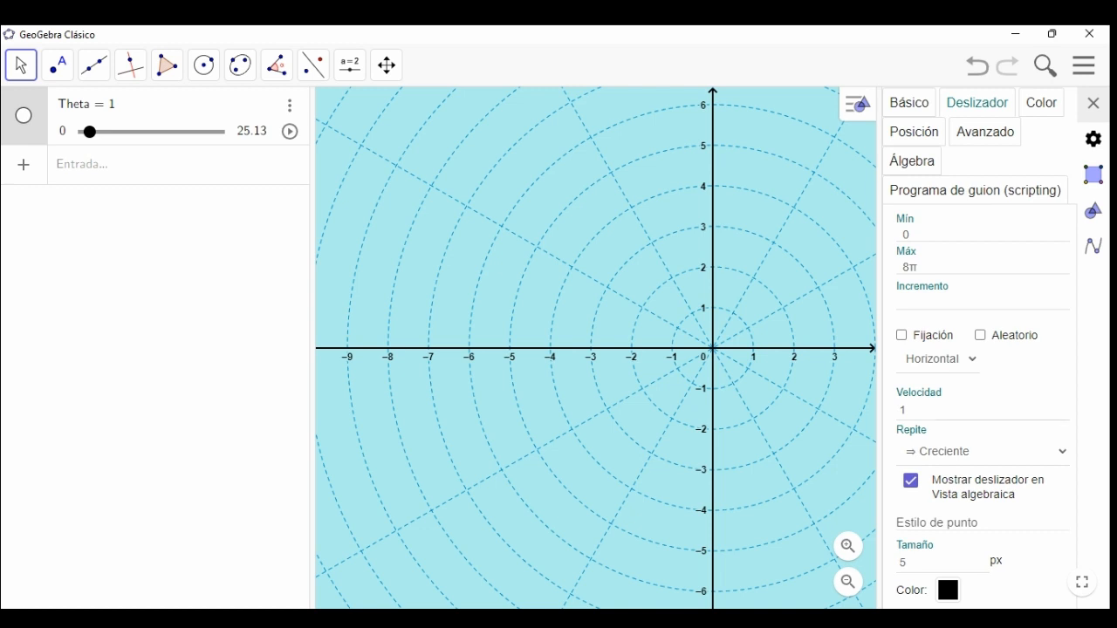
left_click(1094, 103)
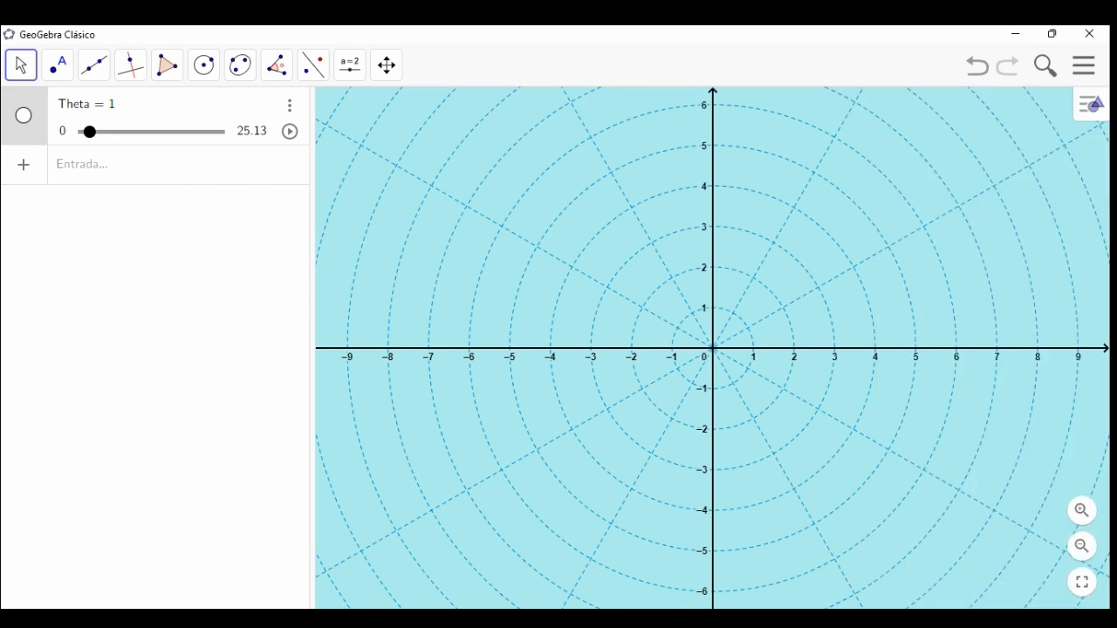
Step: Define the example polar function r(w) = 2 + cos(9·Theta/4) in a new entry, with the on-screen keyboard hidden
left_click(122, 164)
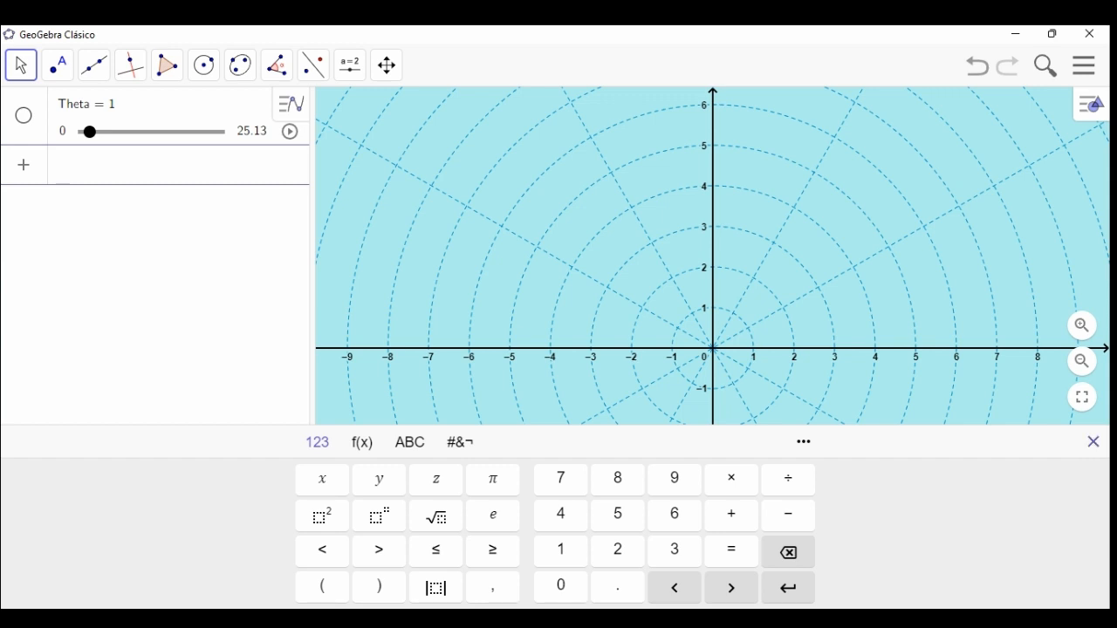
left_click(1093, 441)
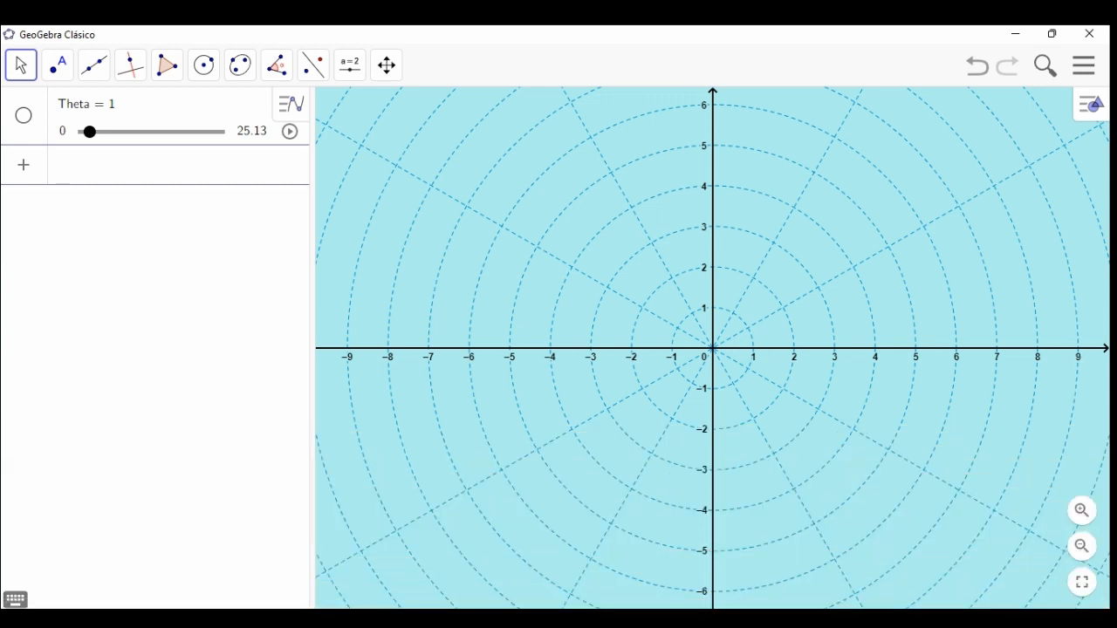
type("r(")
type("w")
type(" =2+")
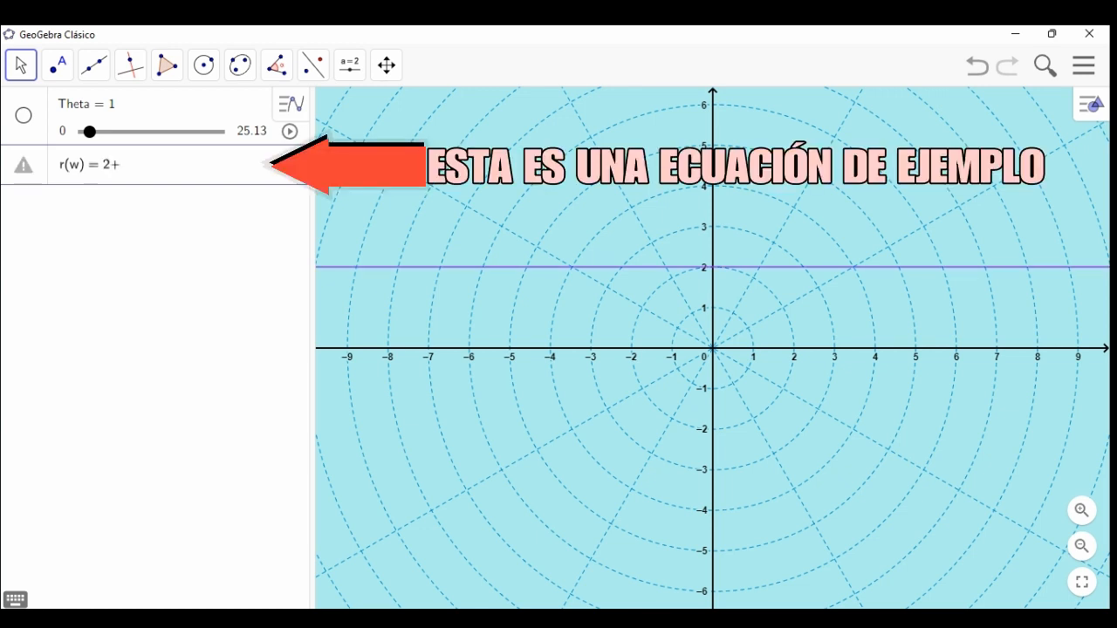
type("cos(")
type("9*The")
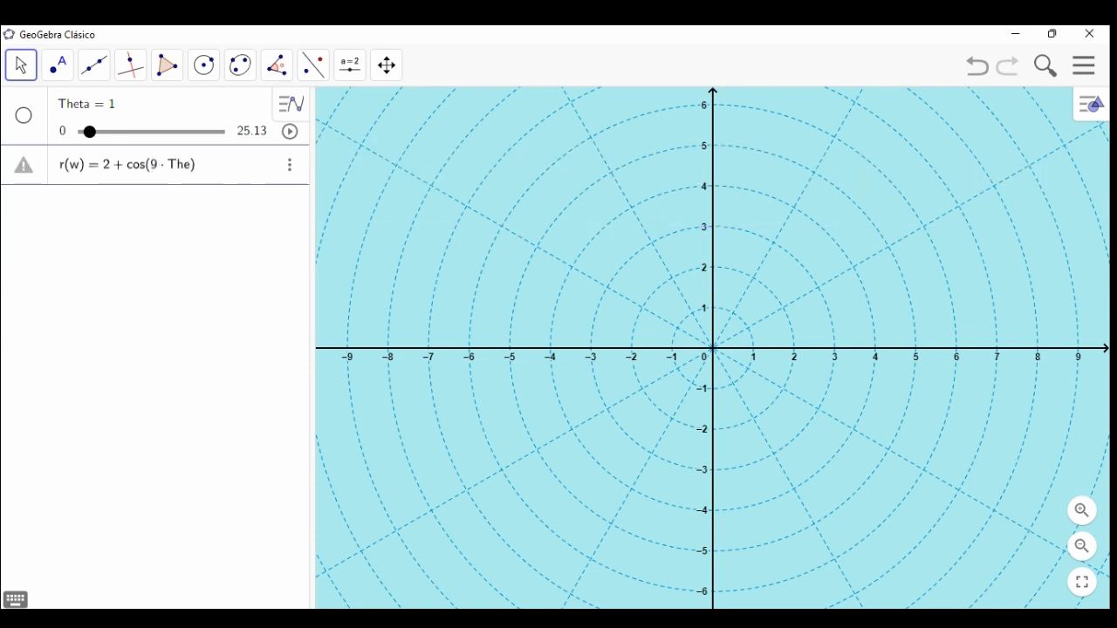
type("ta")
key("Return")
type("/")
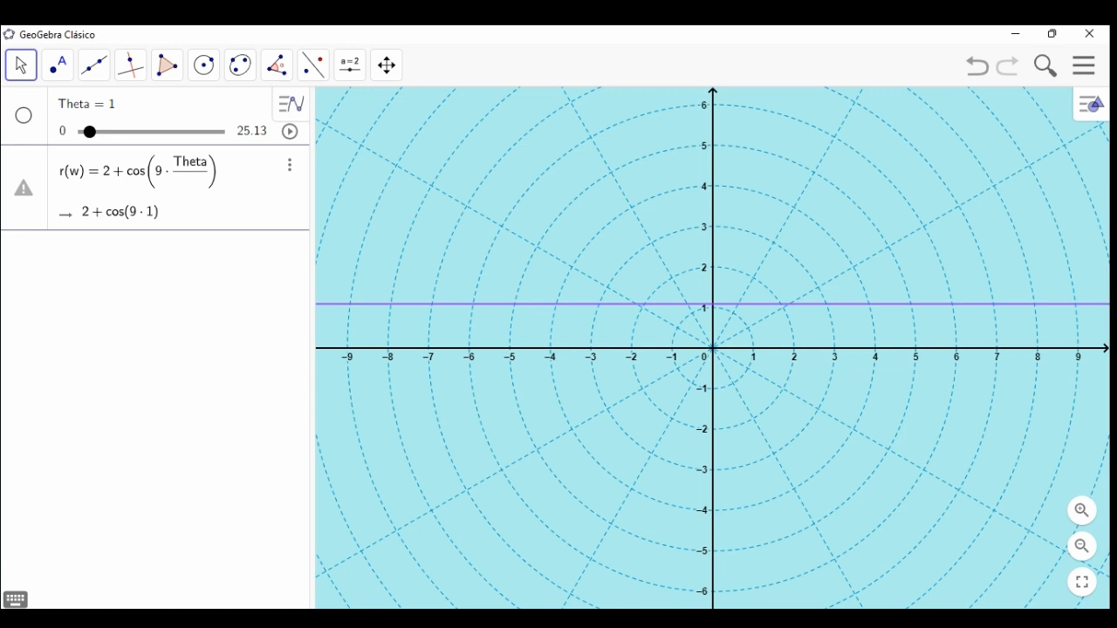
type("4")
key("Return")
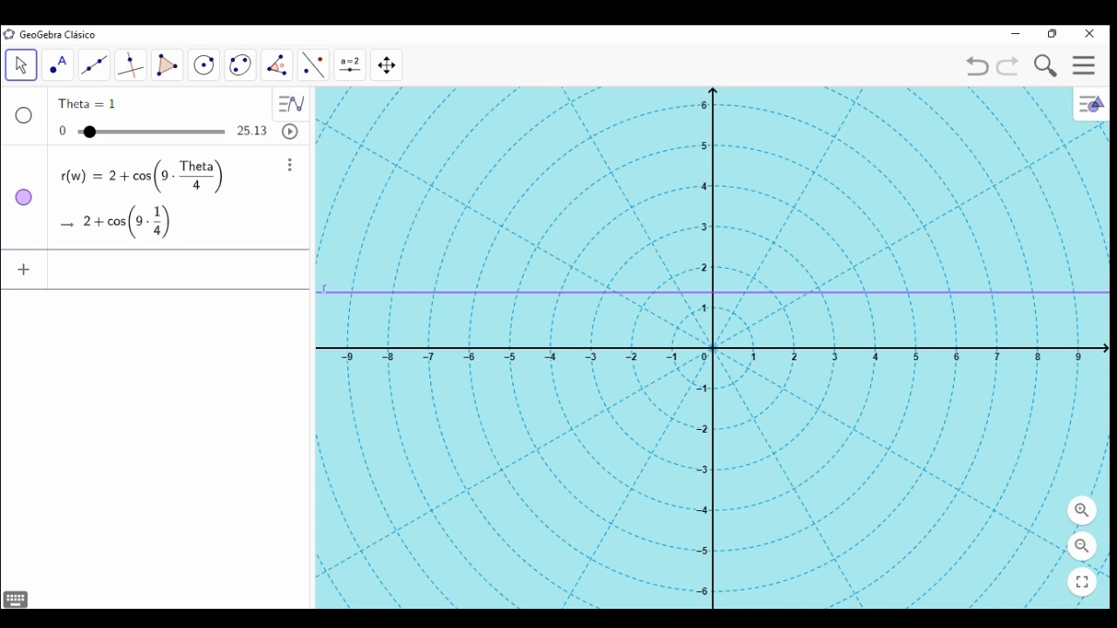
Step: Define the function f(w) = r(w)·cos(Theta) in a new entry
type("f(w")
type("=r(w")
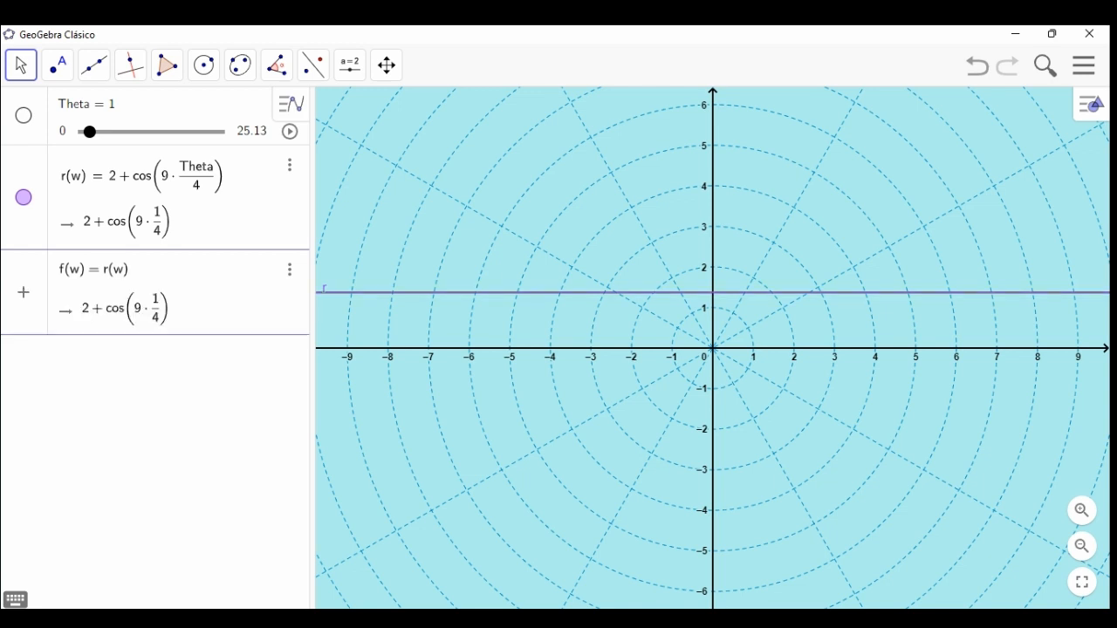
type("*cos(")
type("Theta")
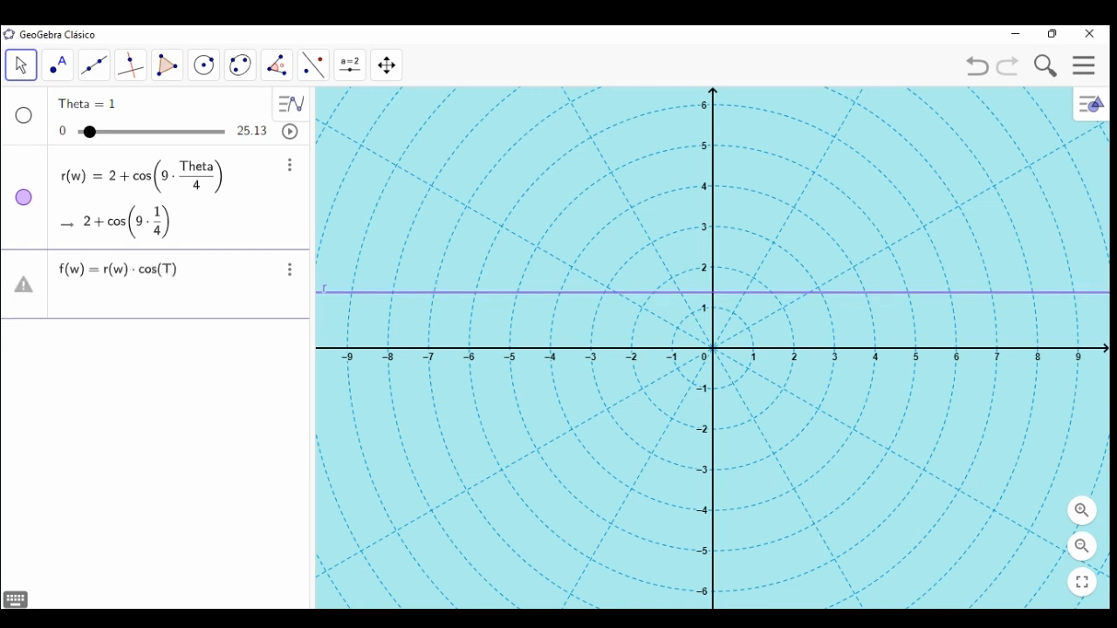
key("Return")
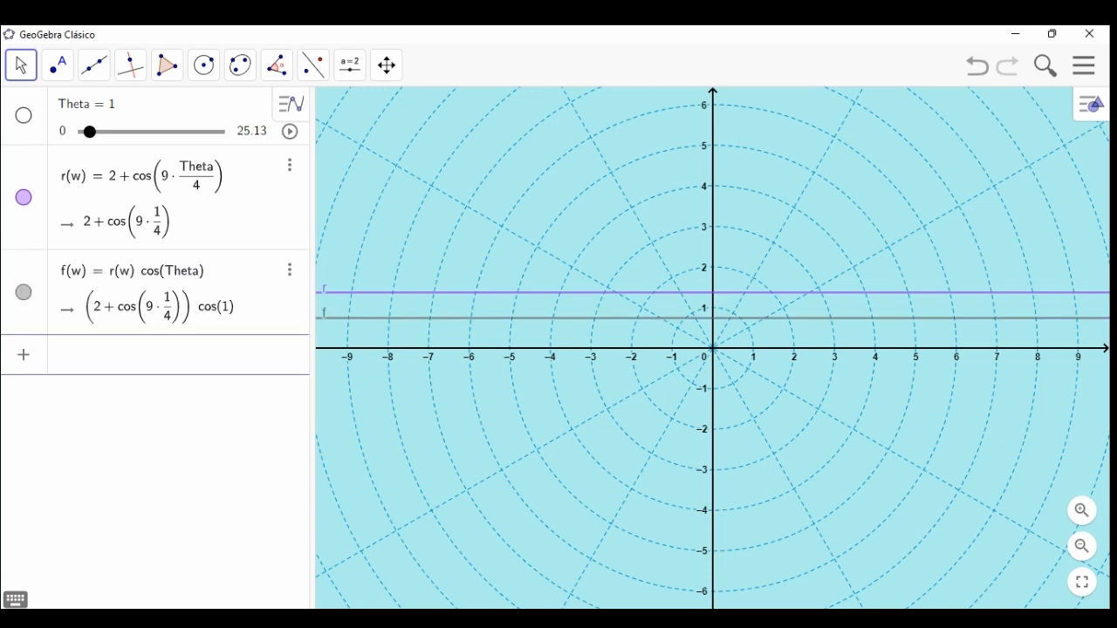
Step: Define the function g(w) = r(w)·sen(Theta) in a new entry
type("g(")
type("w")
type("=r(")
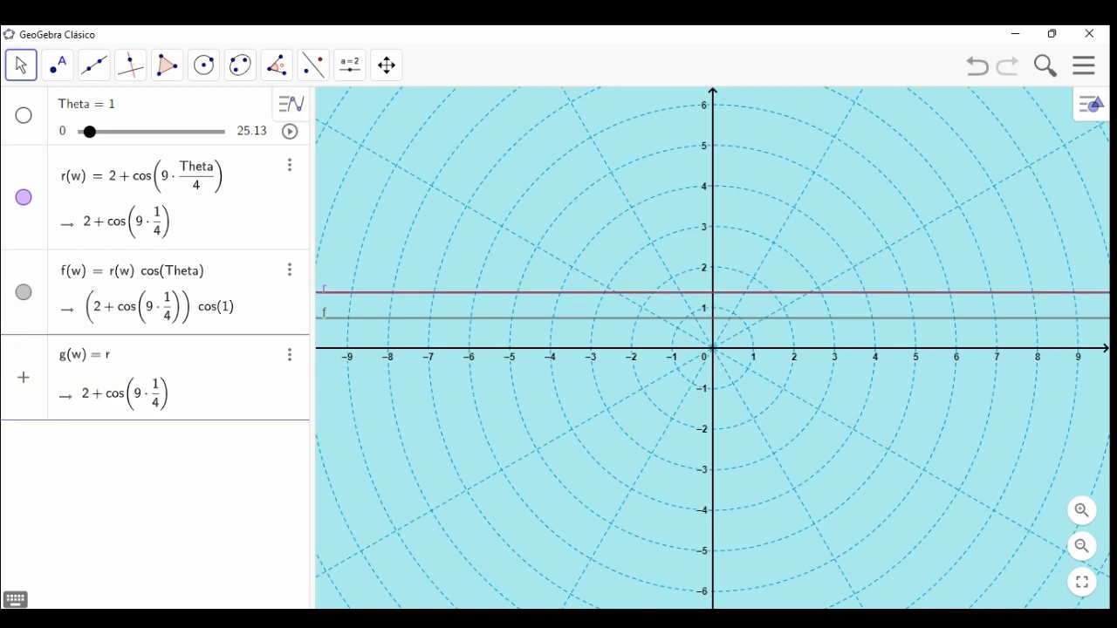
type("w")
type("*sen(")
type("Theta")
key("Return")
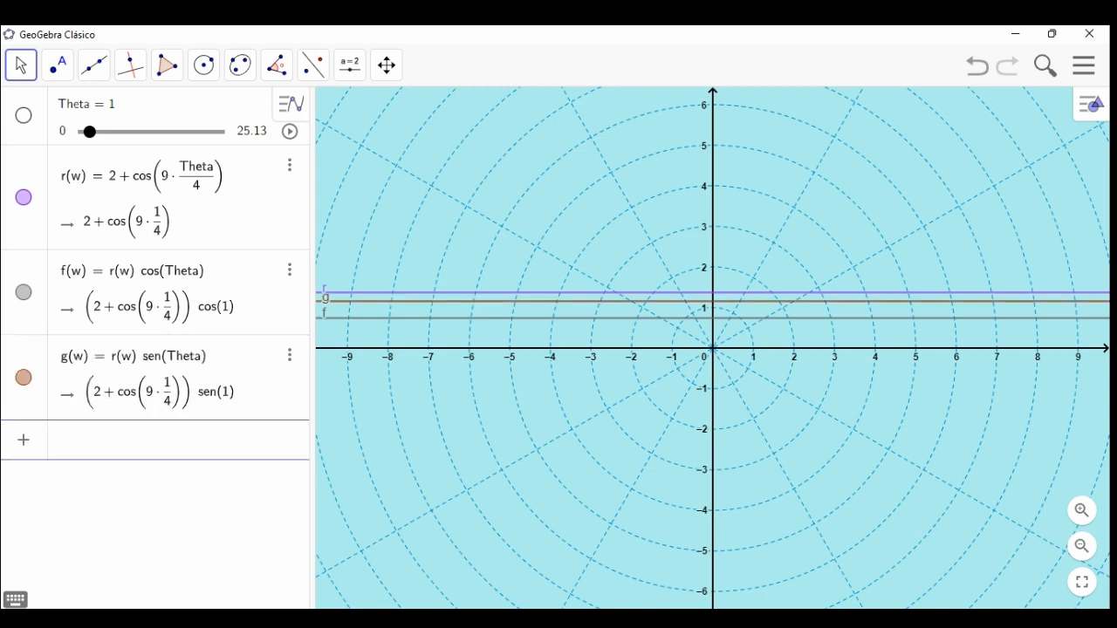
Step: Create the parametric curve Curva(f(w), g(w), w, 0, Theta) using the two-expression form of the command
type("curva")
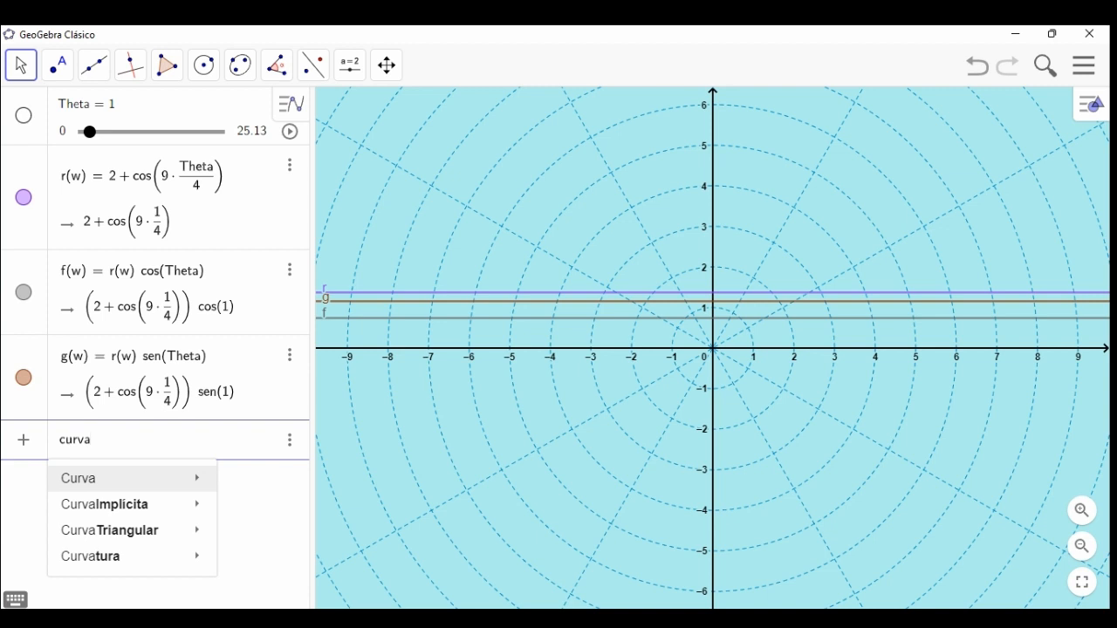
key("Right")
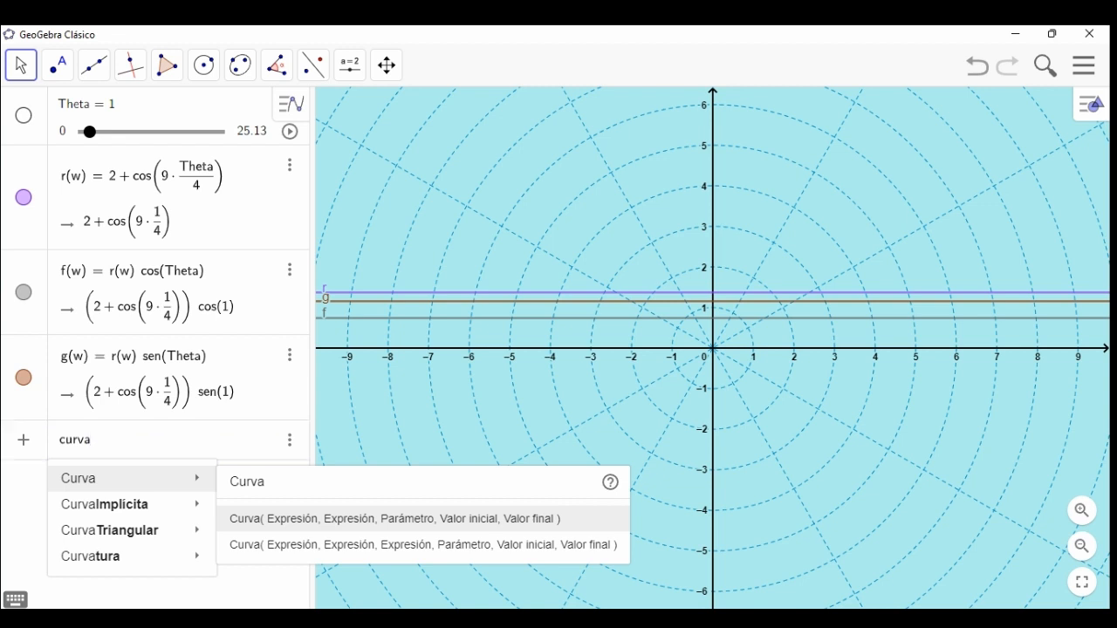
key("Return")
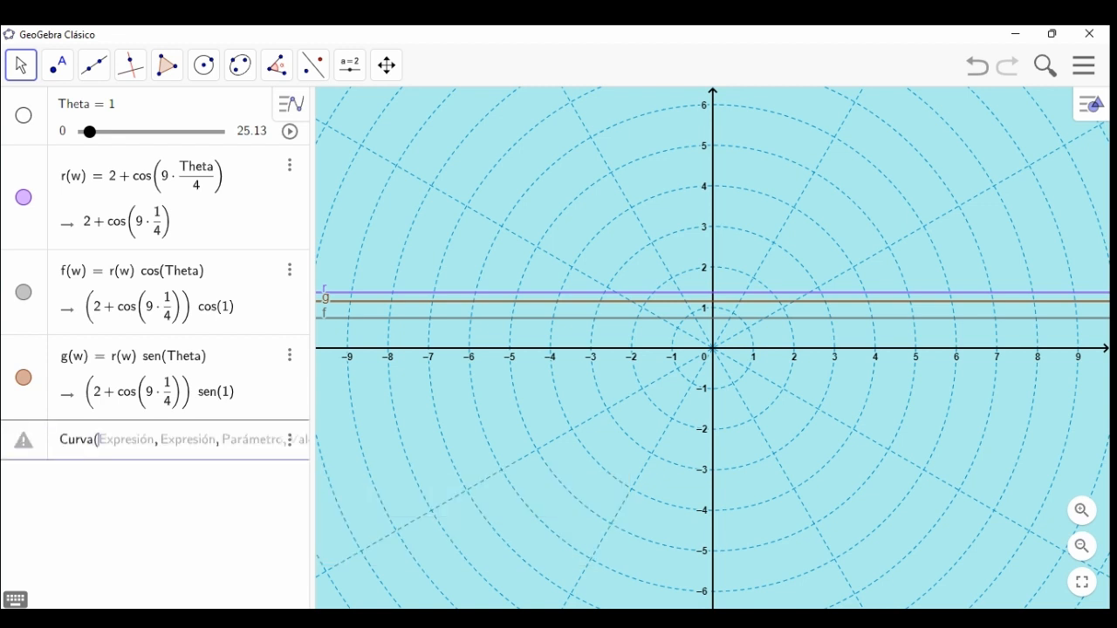
type("f(w)")
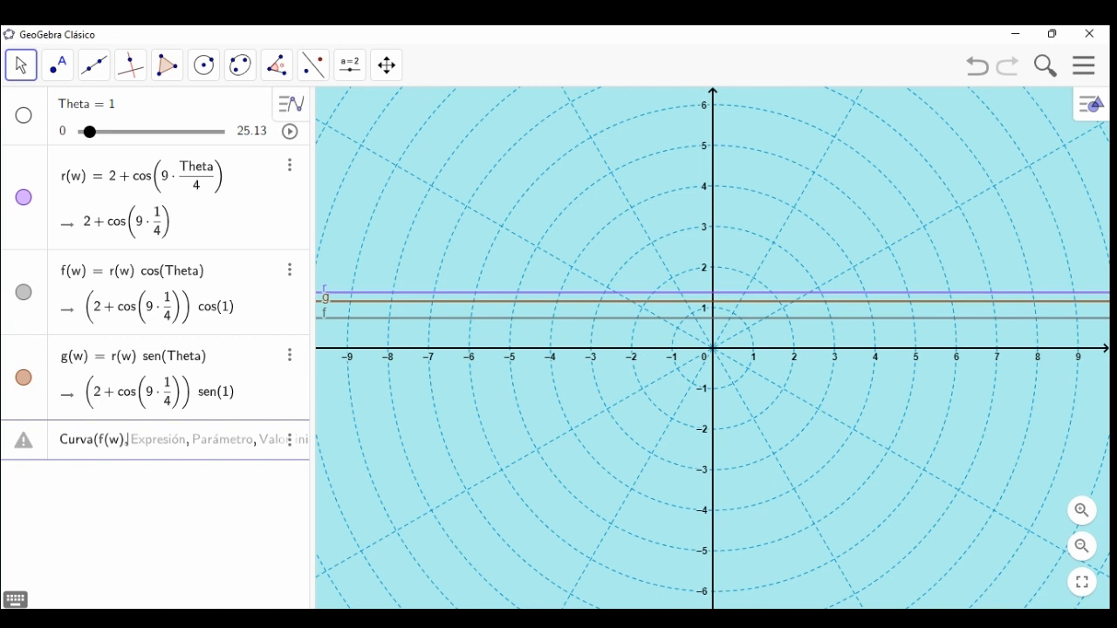
type(", g(w), ")
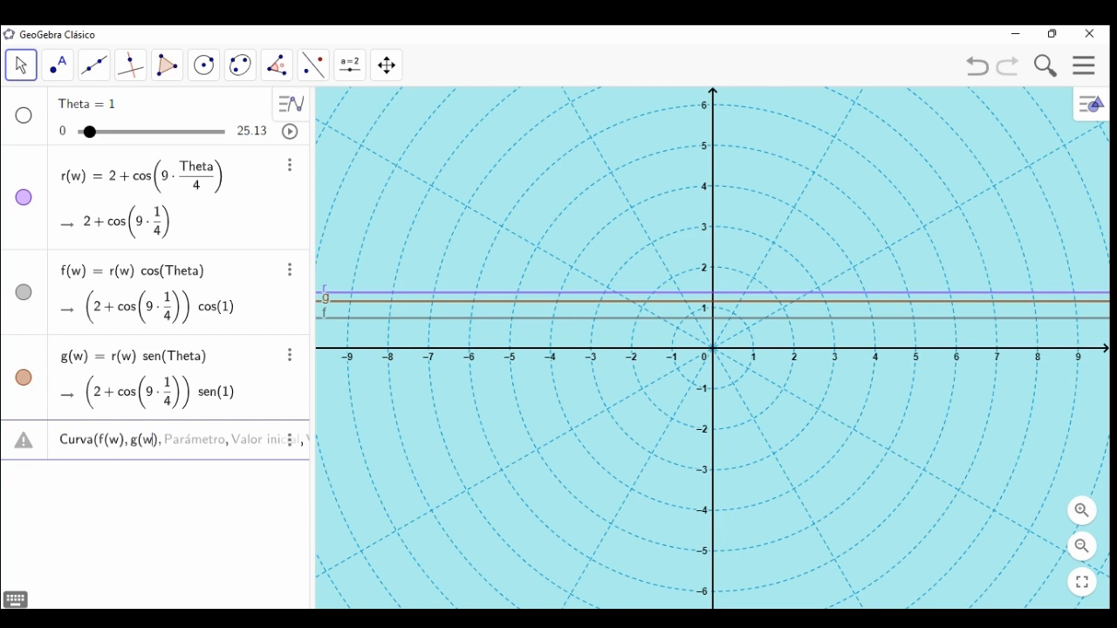
type("w, ")
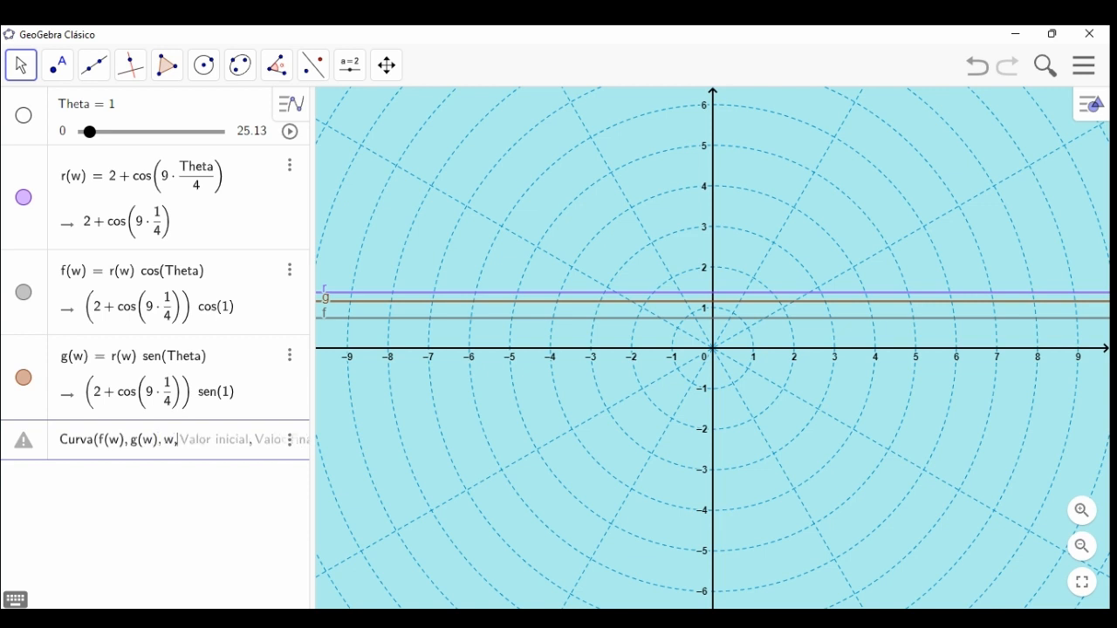
type("0, ")
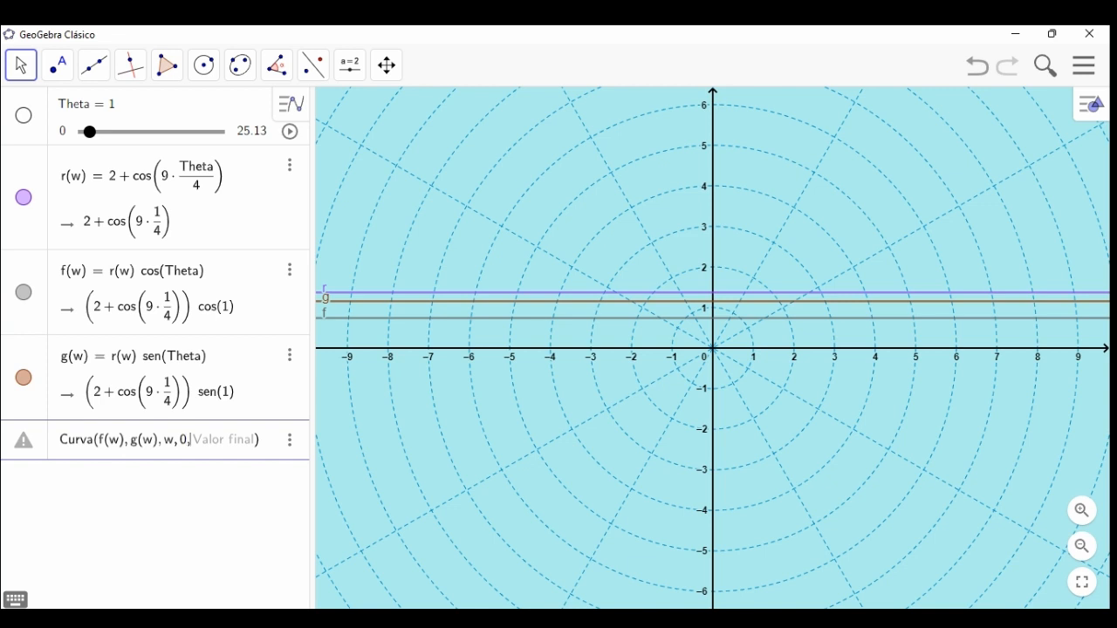
type("Theta")
key("Return")
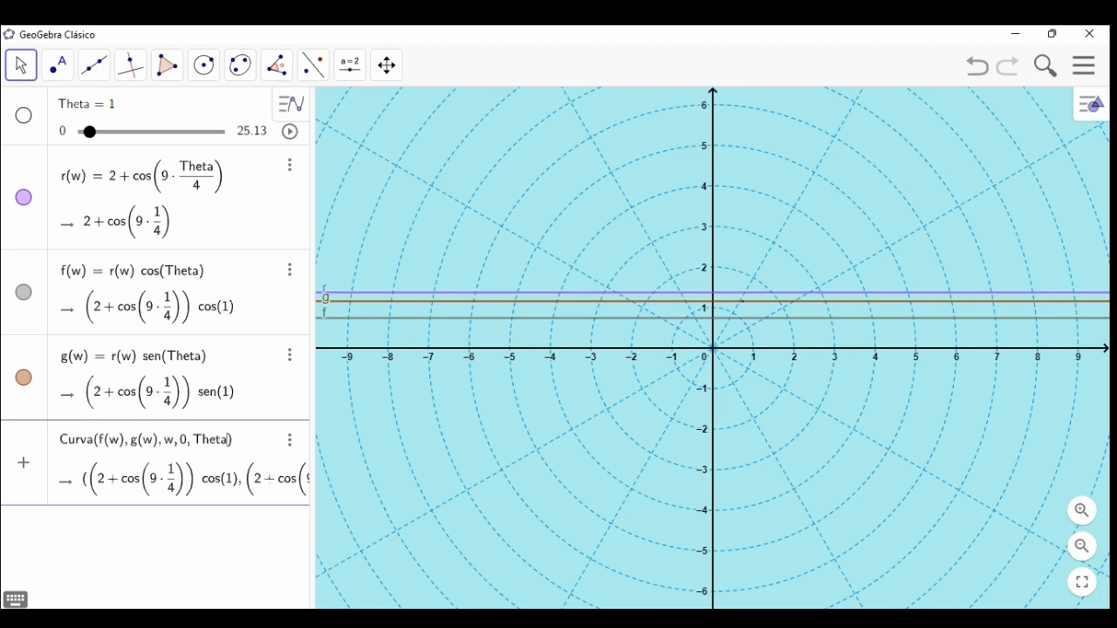
key("Return")
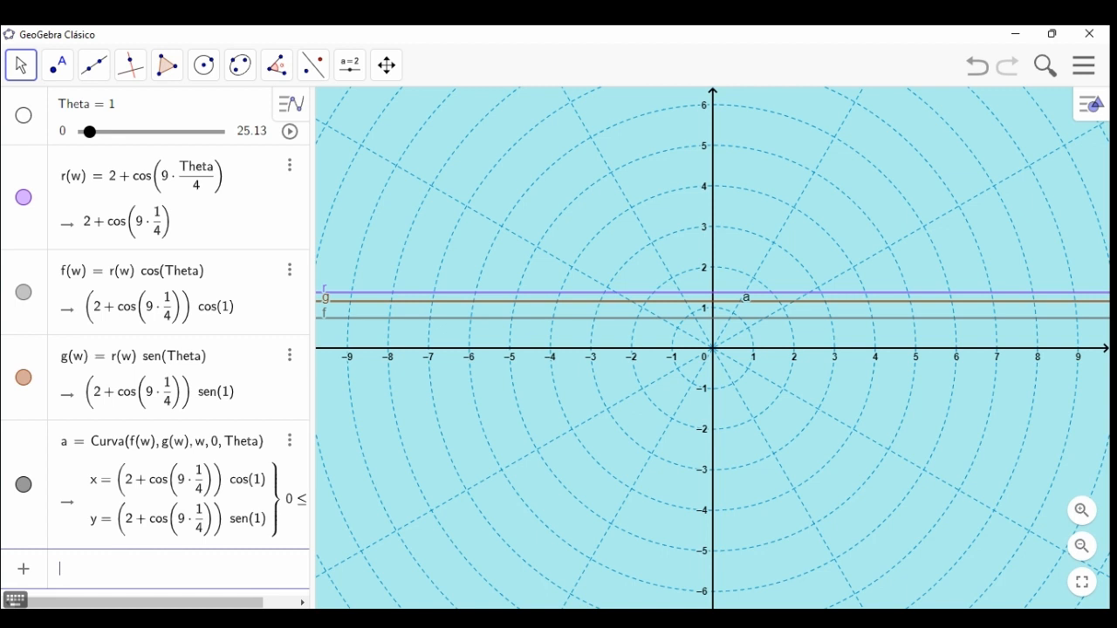
Step: Hide the graphs of g(w), f(w) and r(w) in the graphics view
left_click(24, 377)
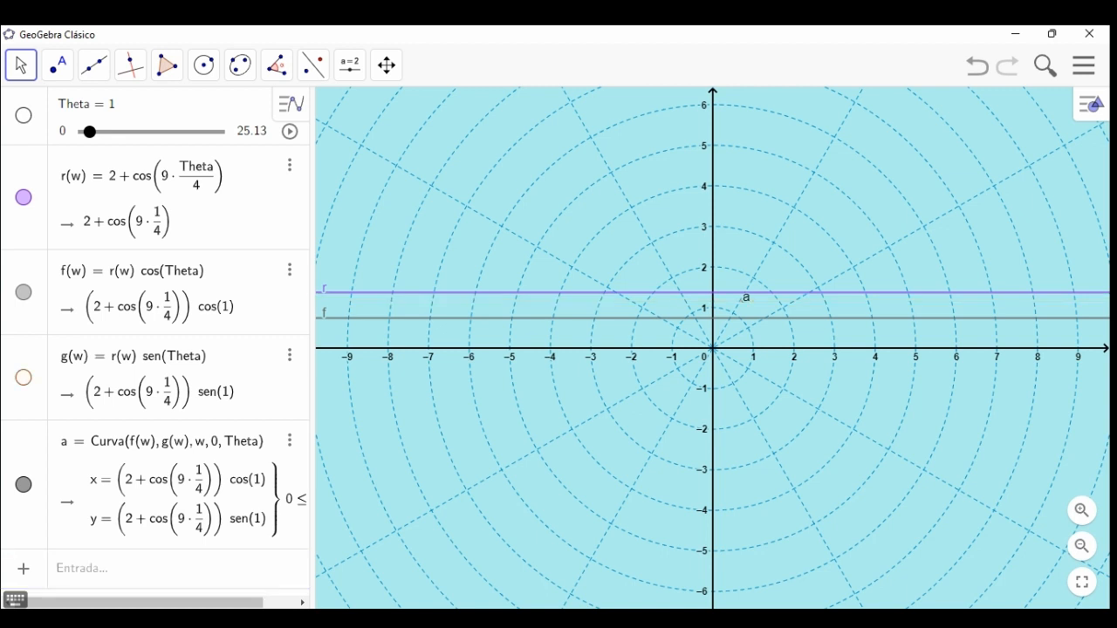
left_click(23, 292)
left_click(23, 197)
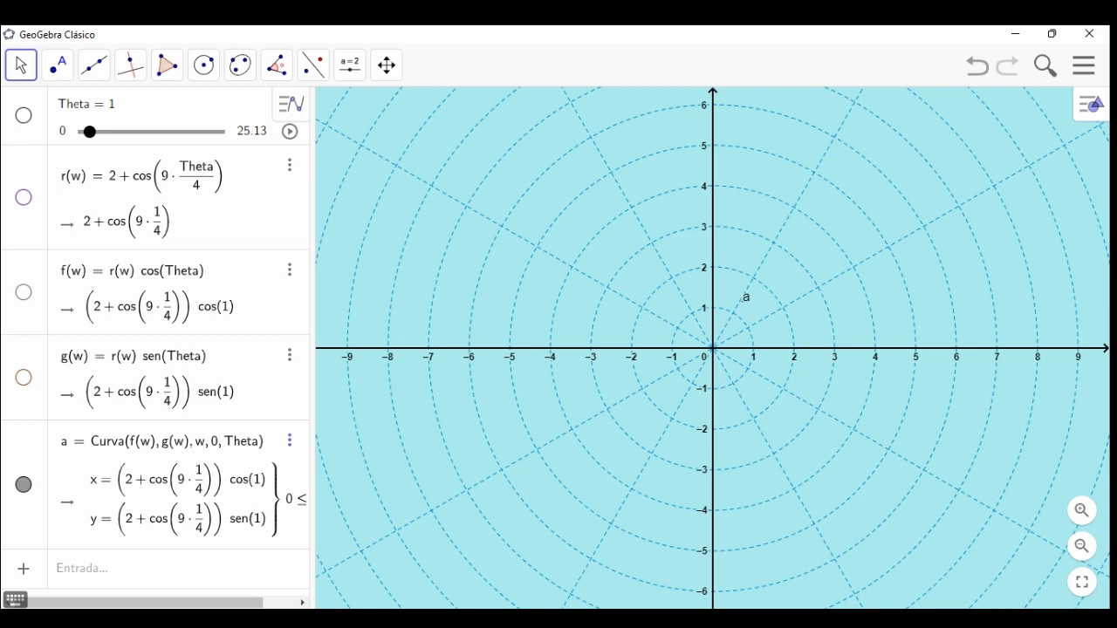
Step: Turn on the trace for curve a in its properties, keeping its label visible
left_click(290, 441)
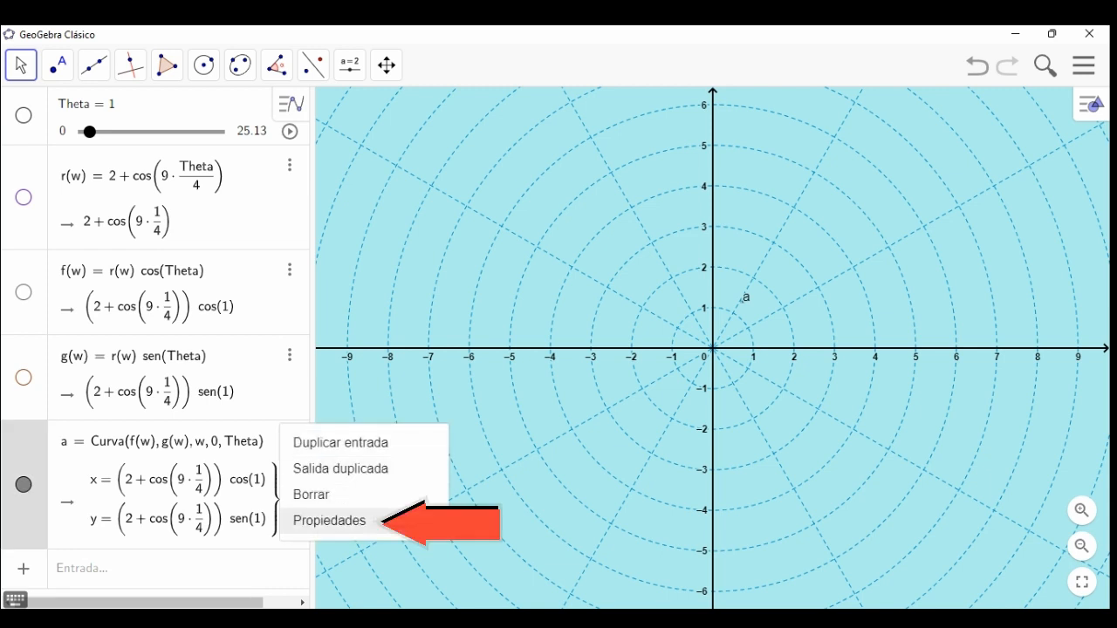
left_click(330, 520)
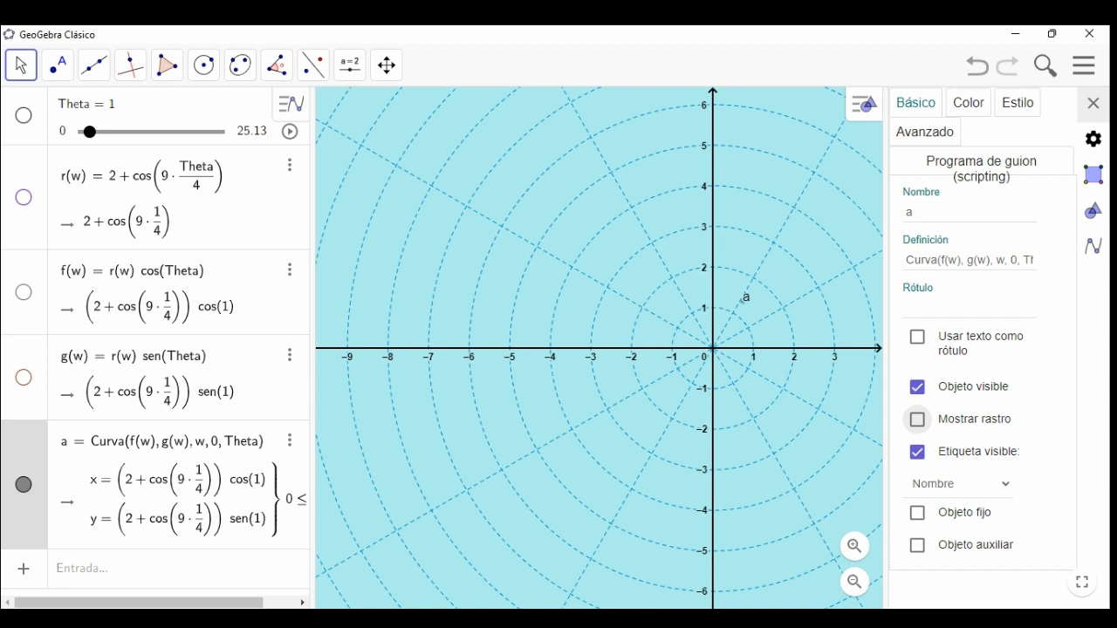
left_click(917, 420)
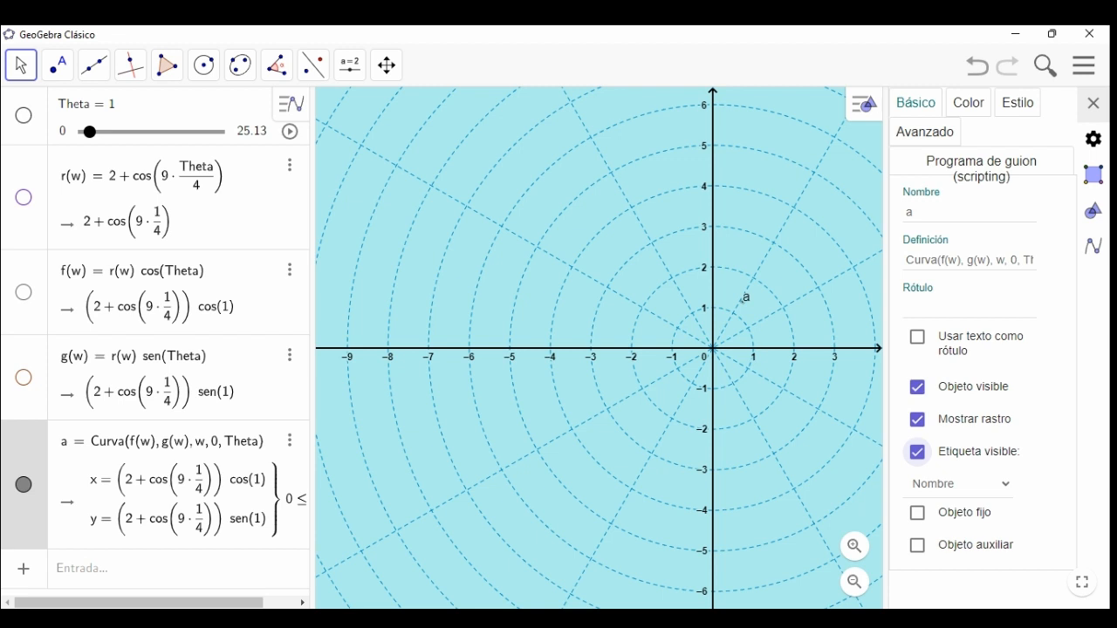
left_click(917, 452)
left_click(917, 452)
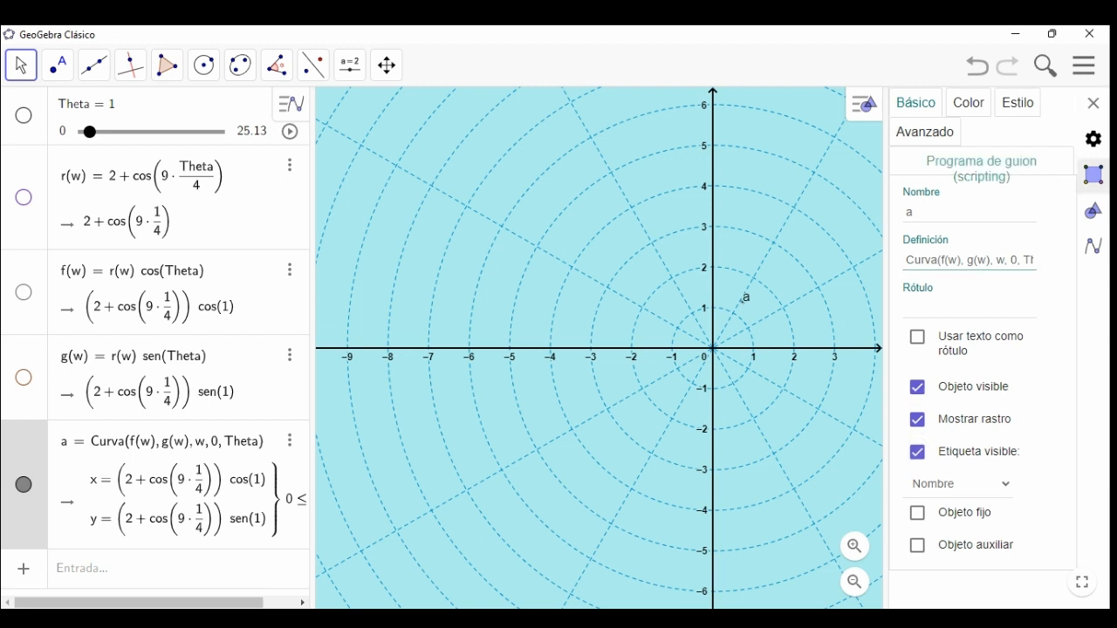
left_click(1093, 103)
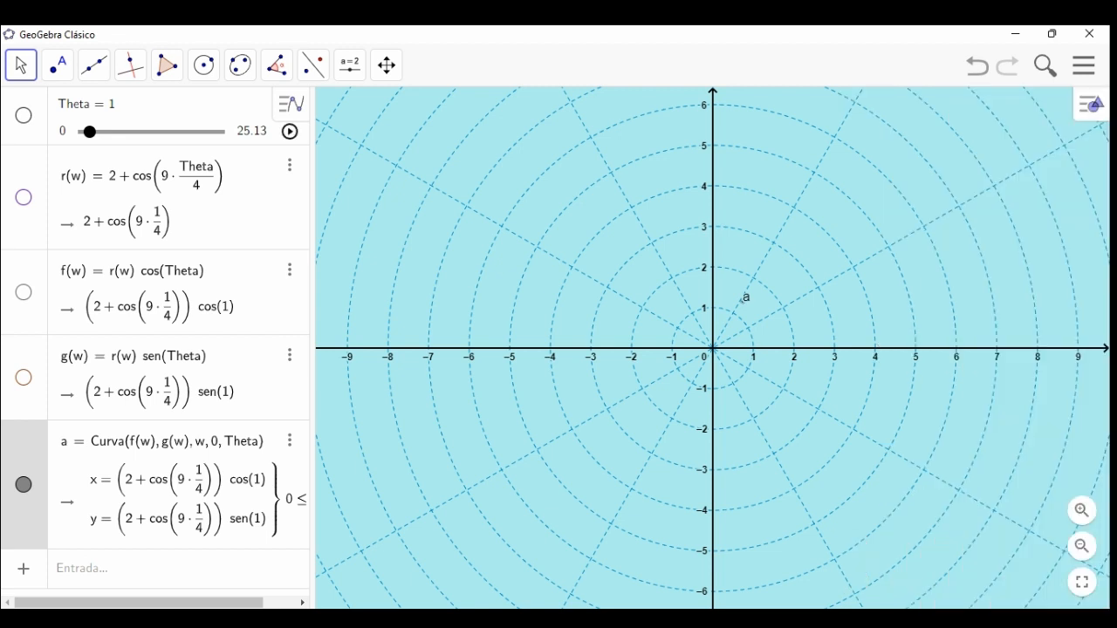
Step: Animate the Theta slider to trace curve a and slow the animation to 0.15×
left_click(290, 132)
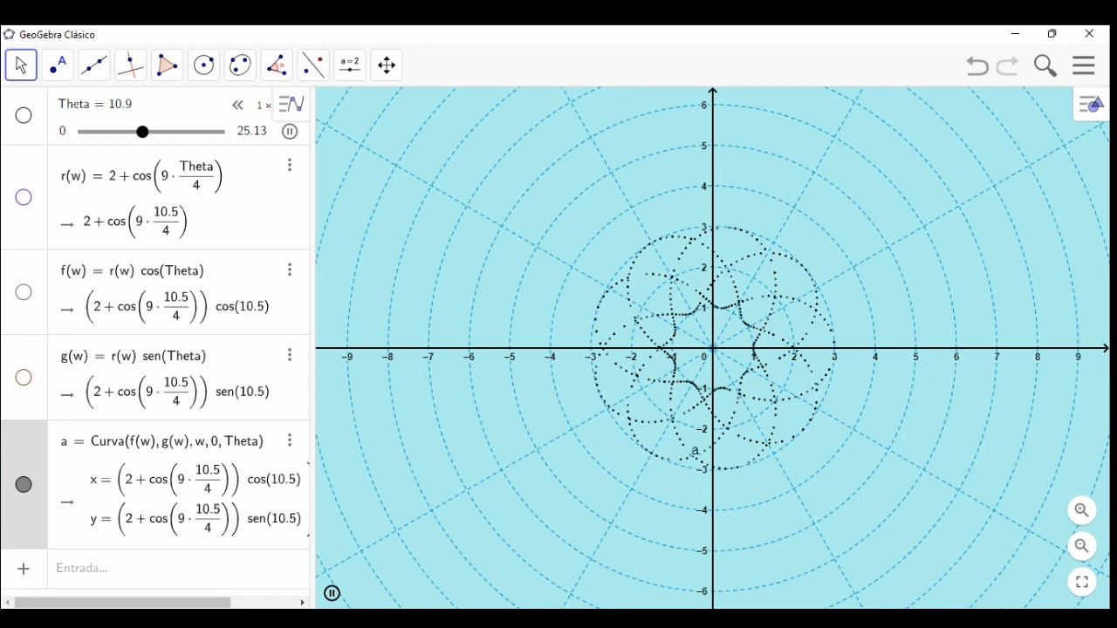
left_click(159, 132)
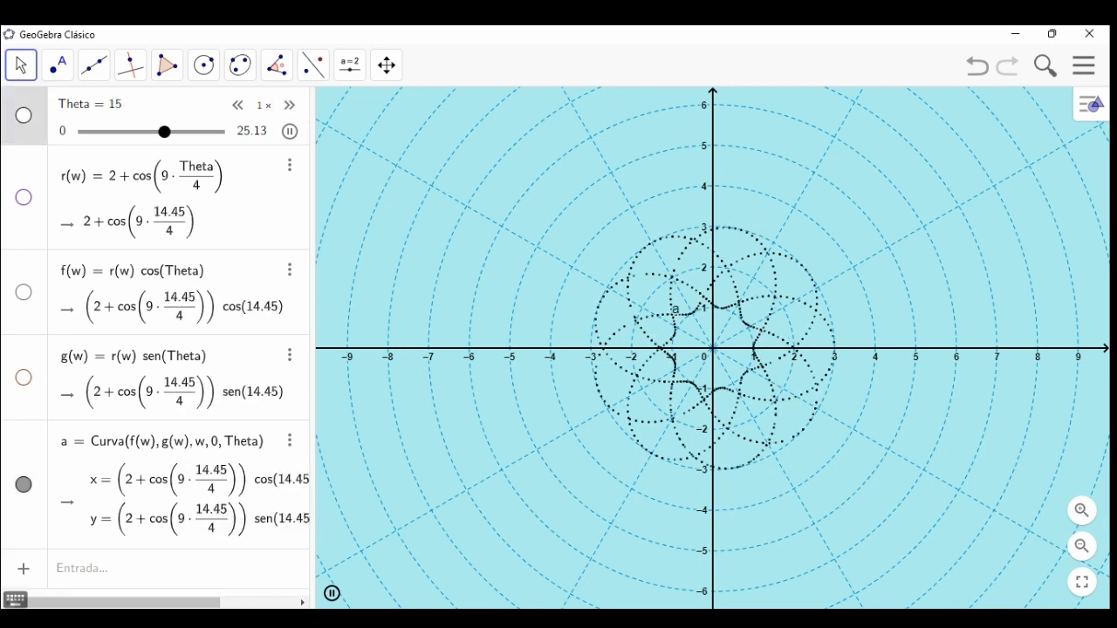
left_click(237, 105)
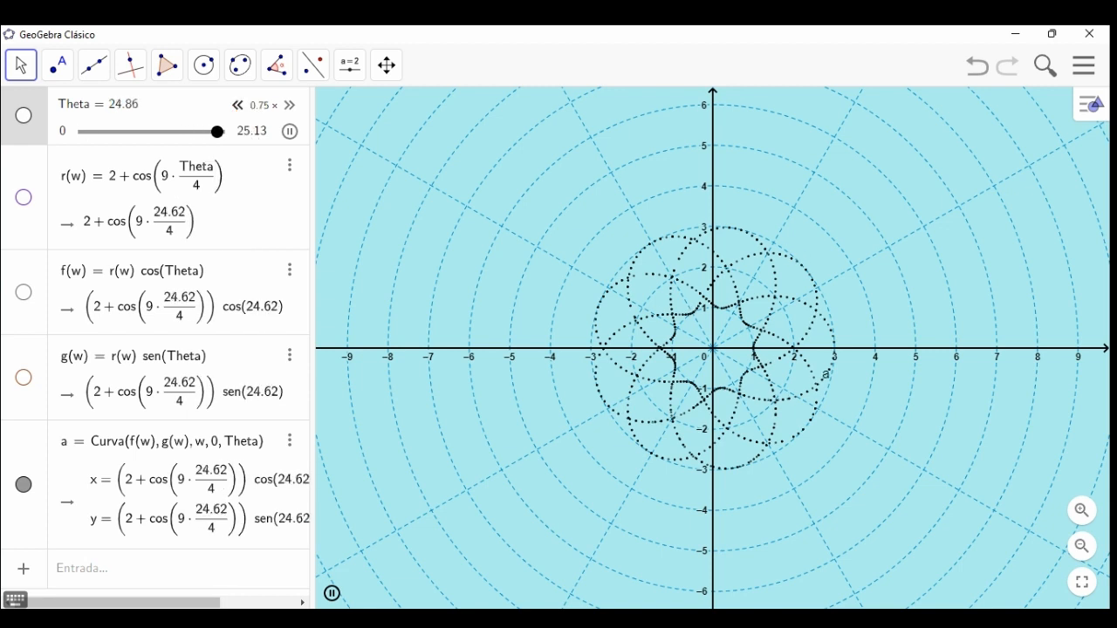
left_click(237, 104)
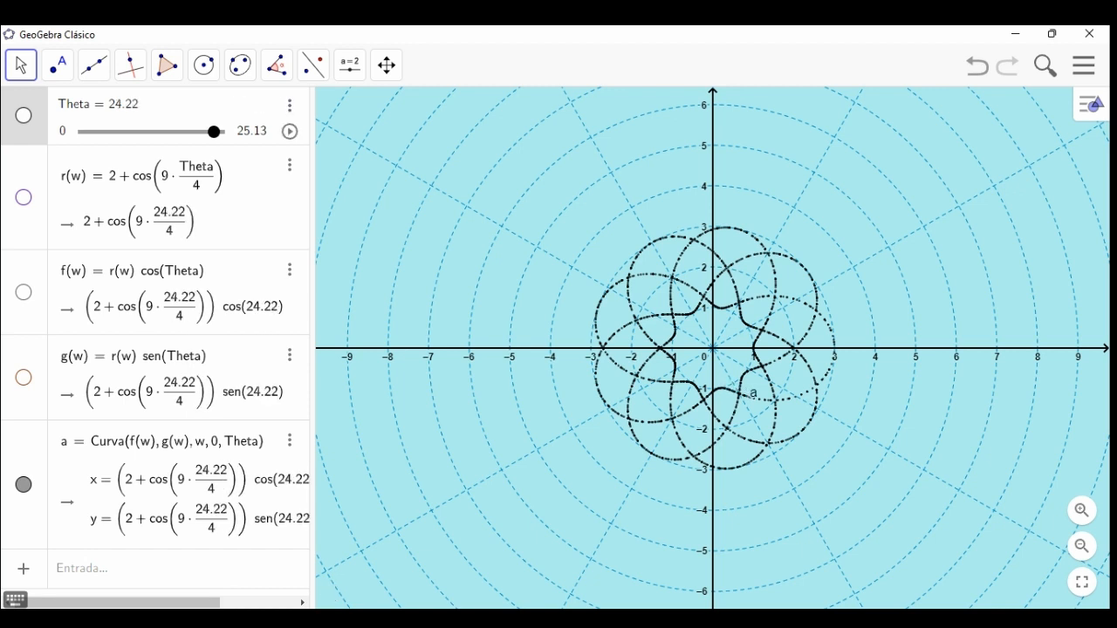
Step: Redefine r(w) as |tan(Theta)| raised to the power |cot(Theta)|, with absolute value bars around base and exponent
left_click(216, 171)
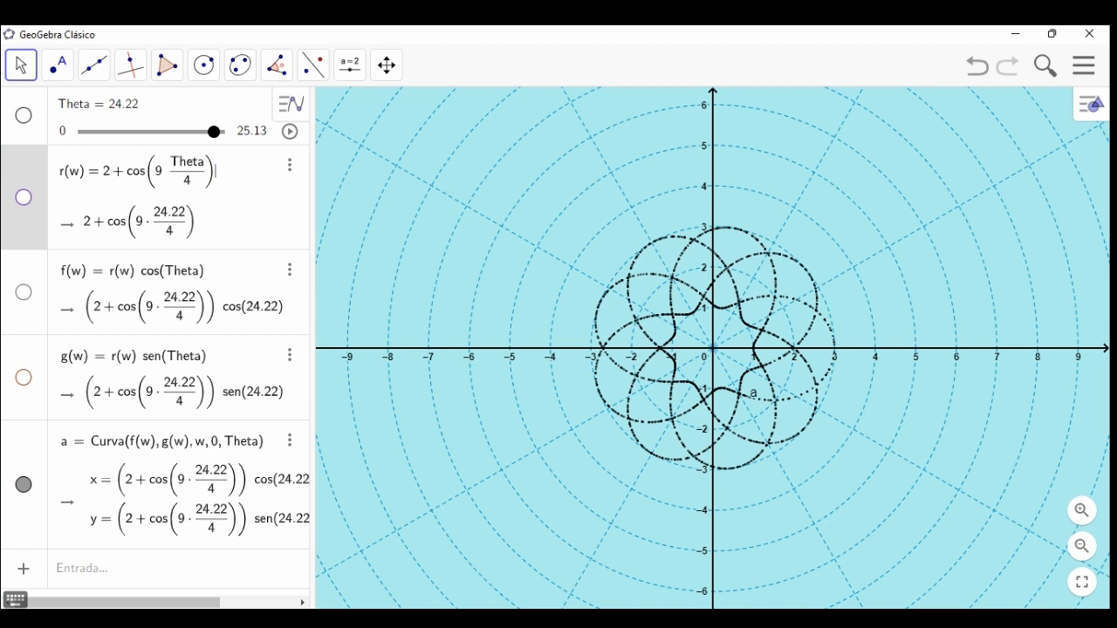
key("Left")
key("BackSpace")
key("BackSpace")
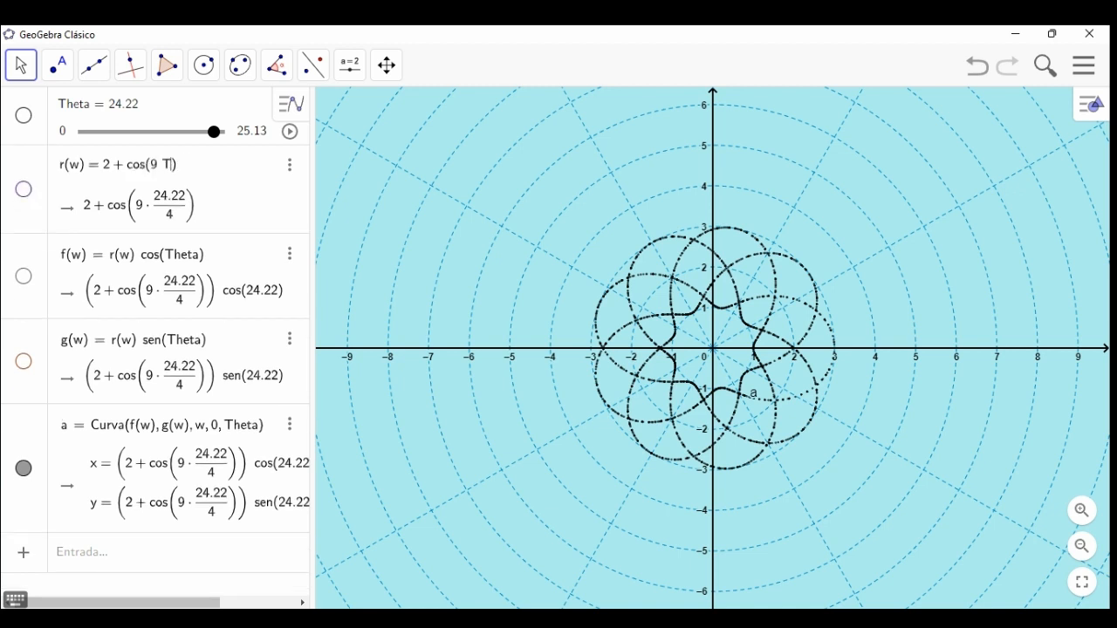
key("BackSpace")
key("BackSpace")
key("BackSpace")
key("BackSpace")
key("BackSpace")
key("BackSpace")
key("BackSpace")
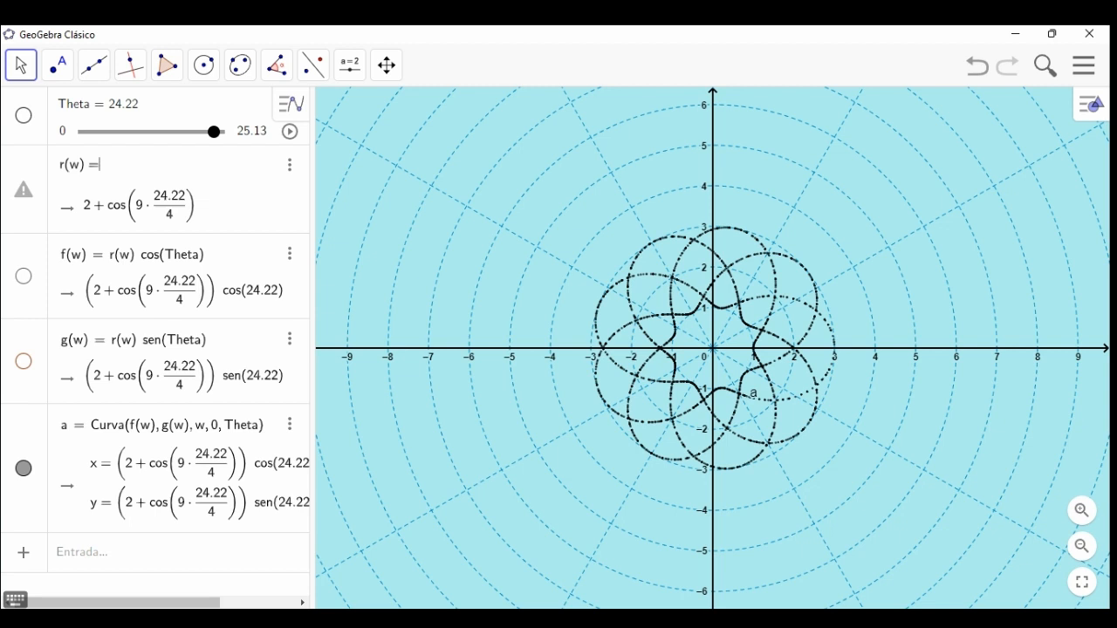
left_click(16, 600)
left_click(436, 587)
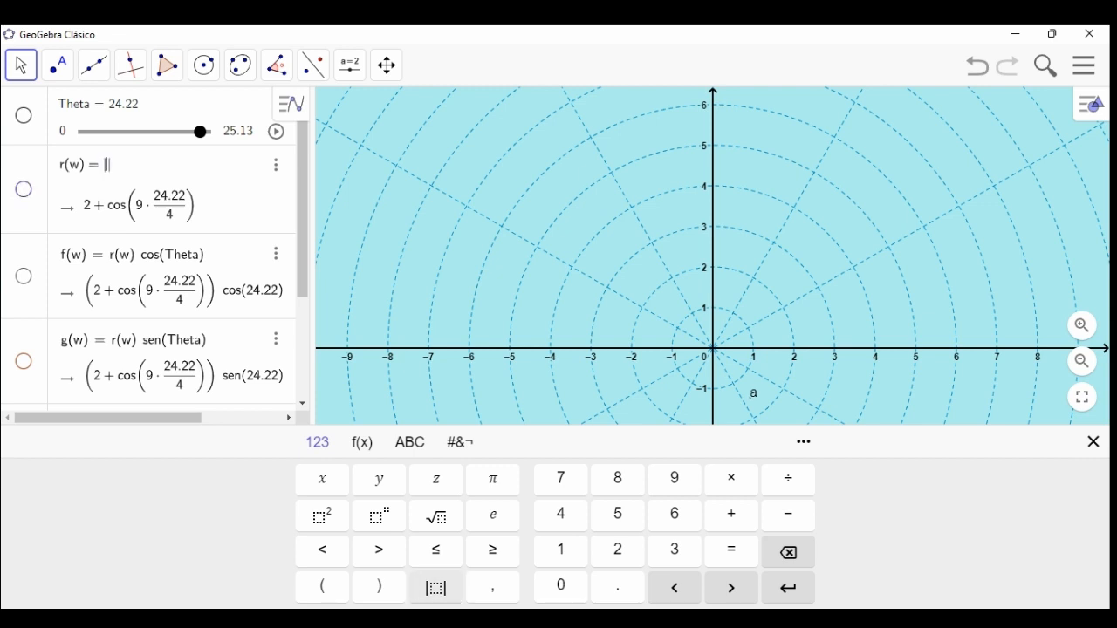
type("tan")
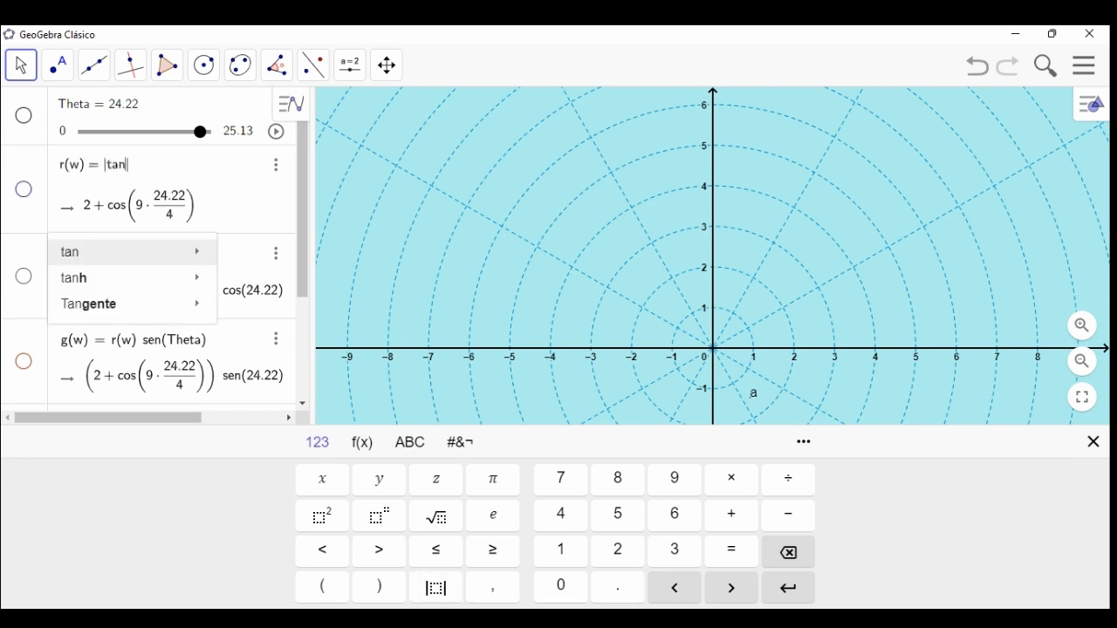
type("(Theta")
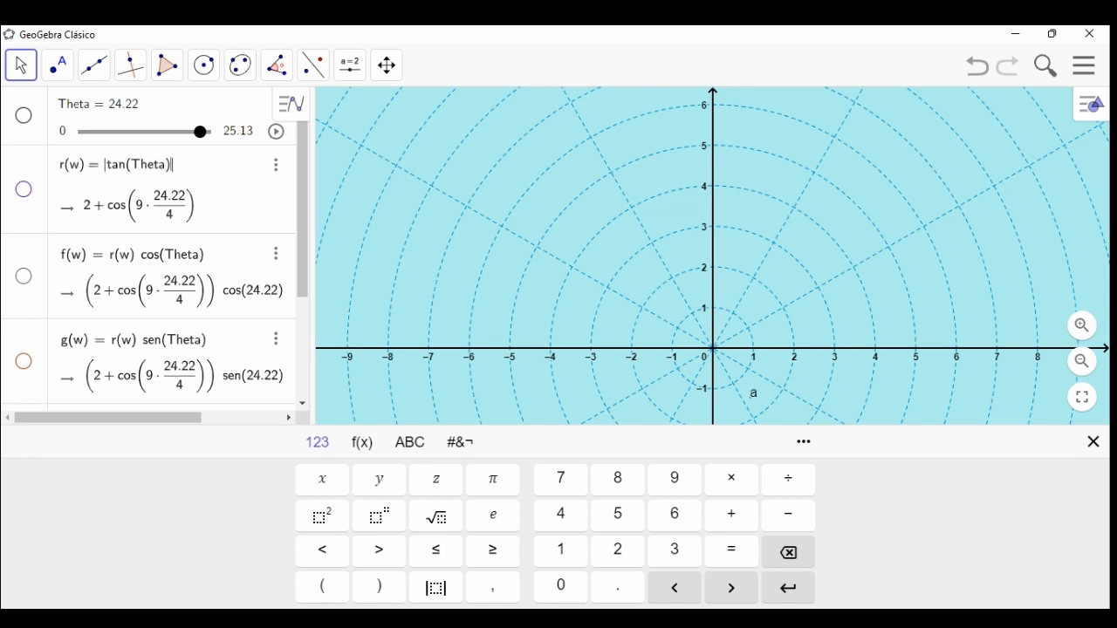
left_click(380, 516)
left_click(436, 587)
type("cot")
key("Return")
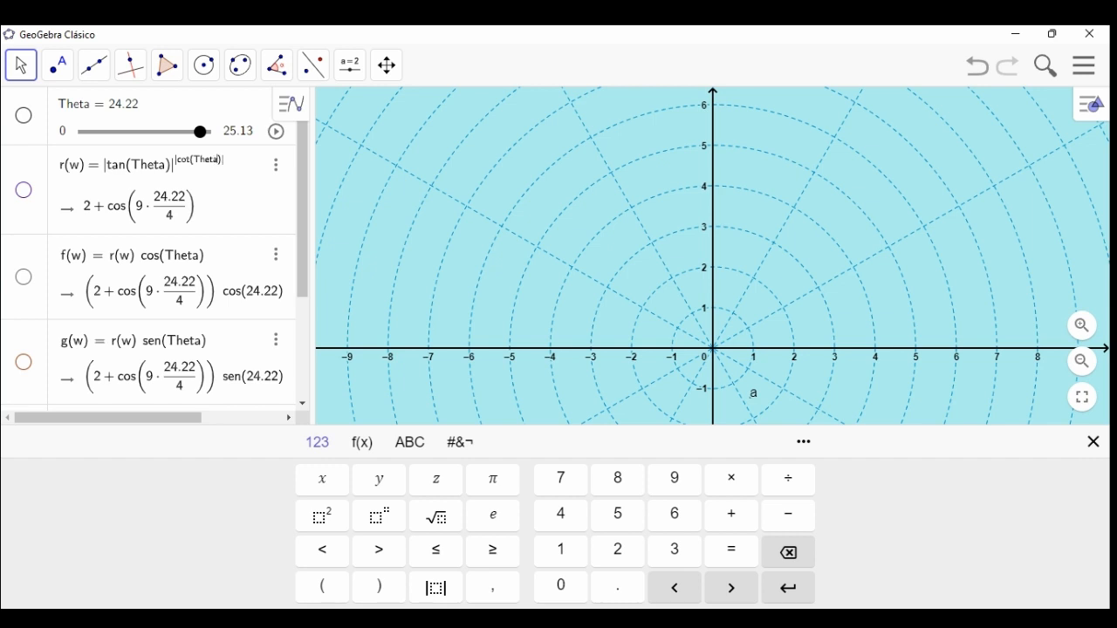
key("Return")
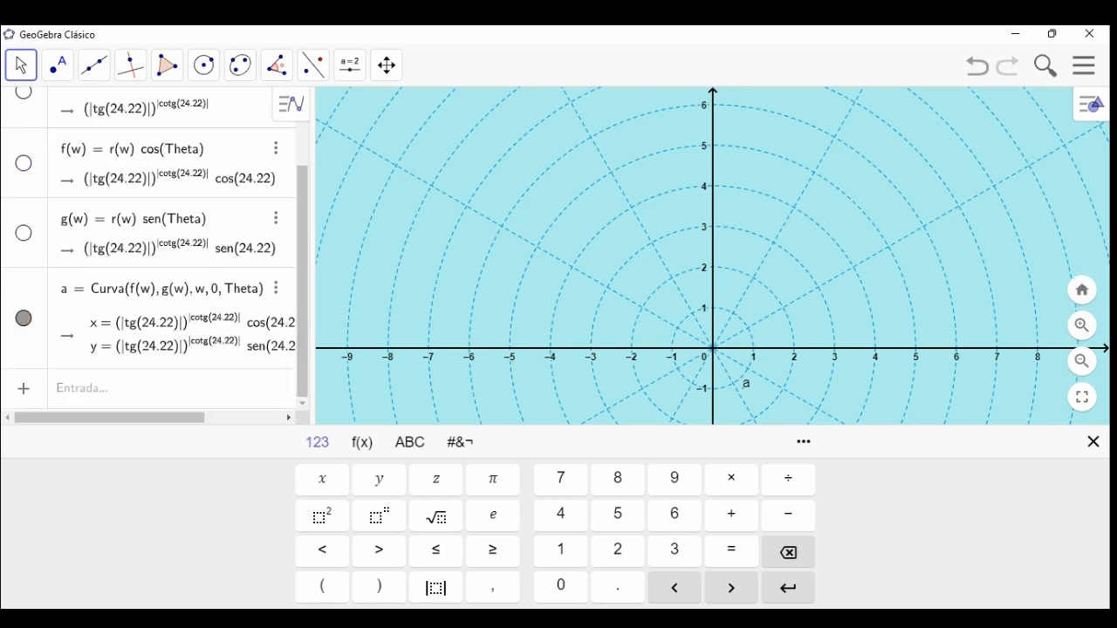
Step: Set the Theta slider's maximum to pi in its properties
scroll(148, 245, "up", 2)
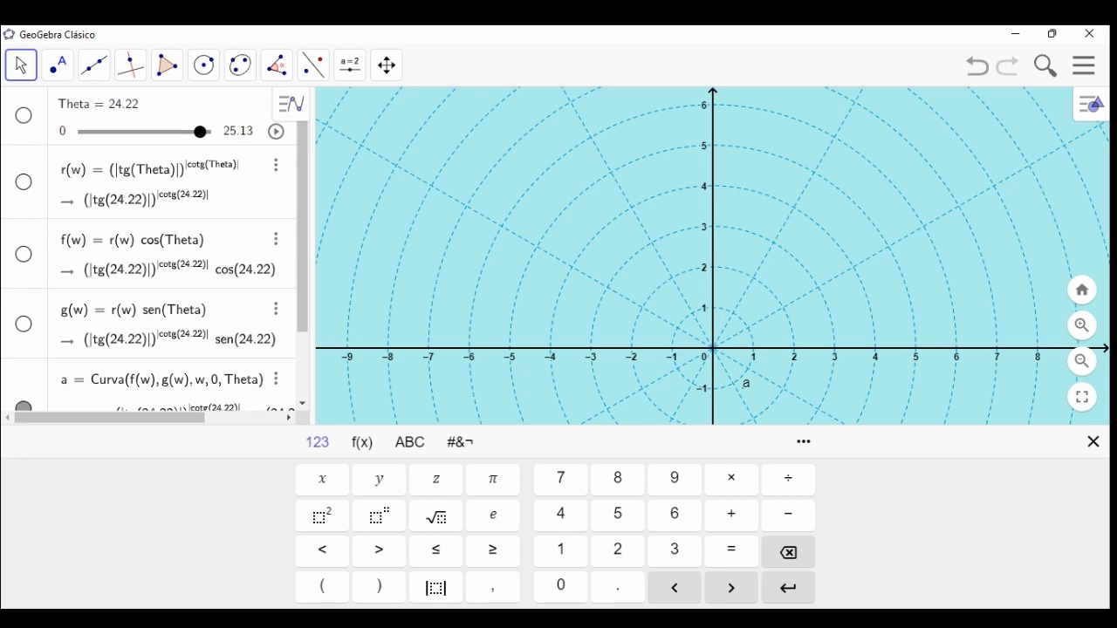
left_click(137, 105)
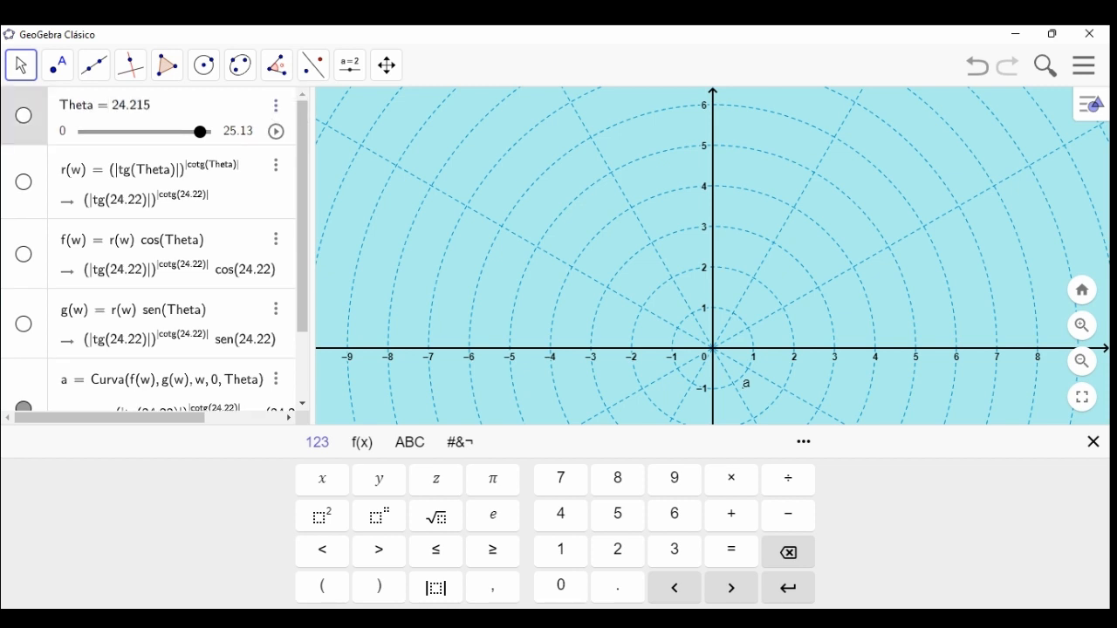
left_click(276, 104)
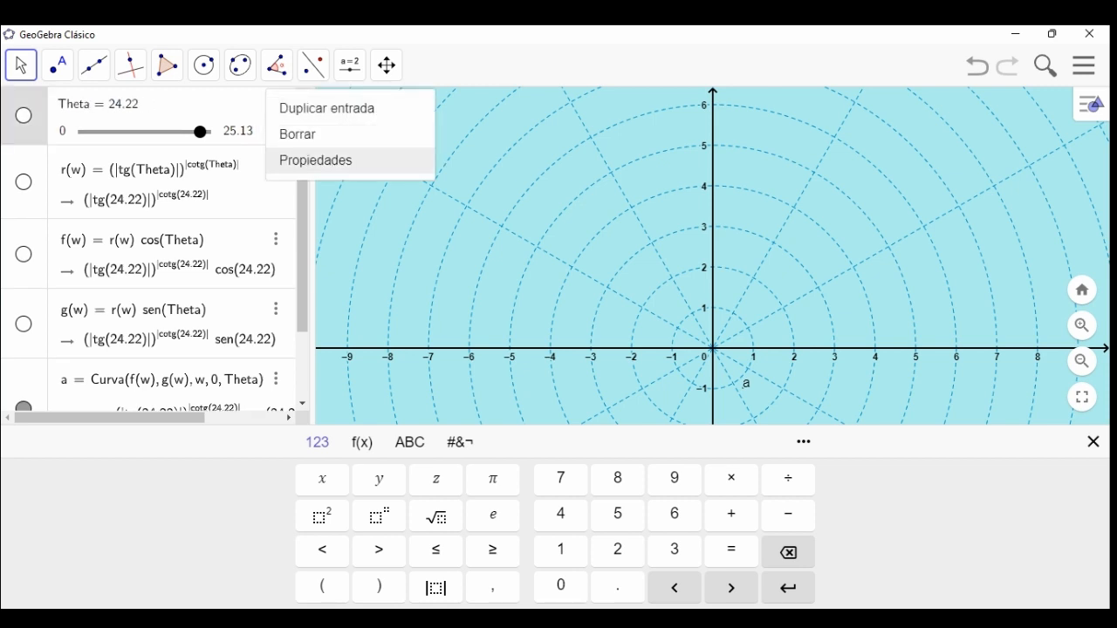
left_click(316, 161)
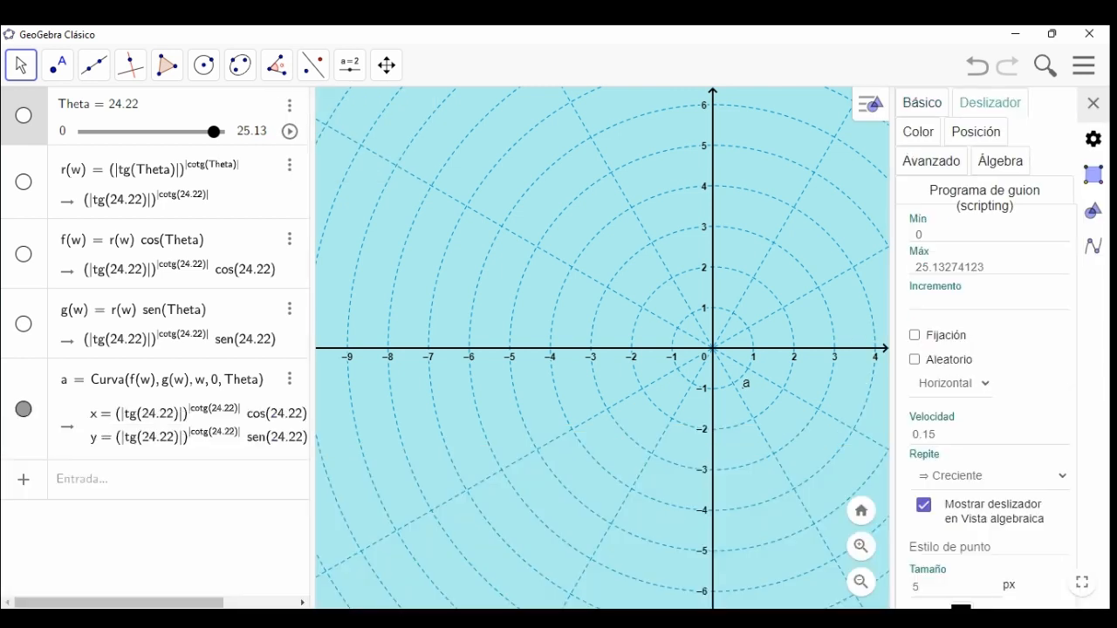
left_click(986, 266)
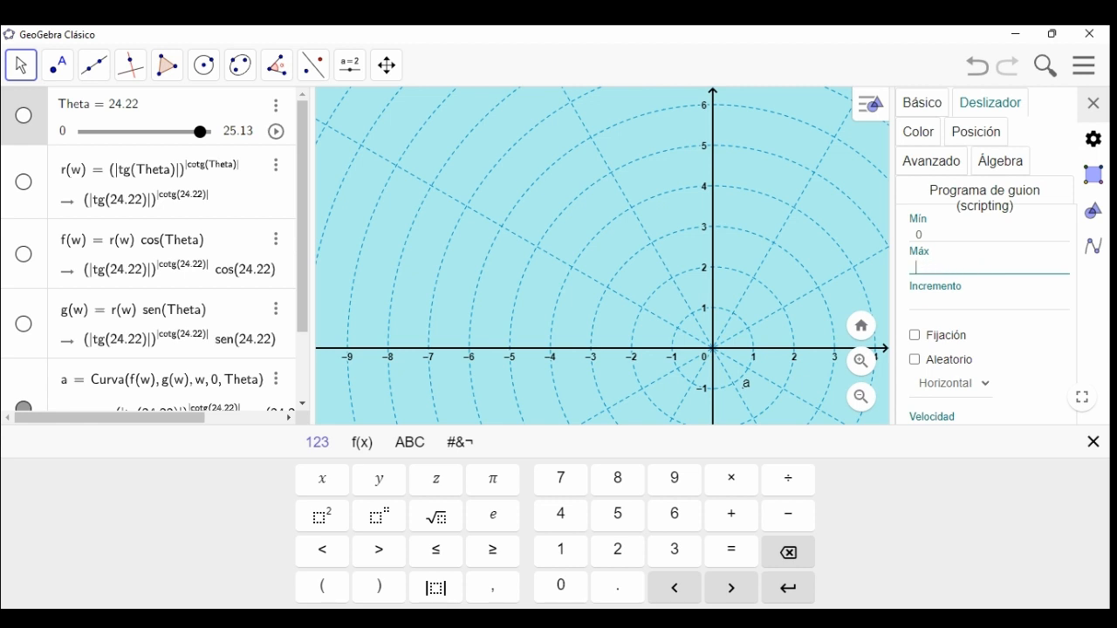
type("pi")
key("Return")
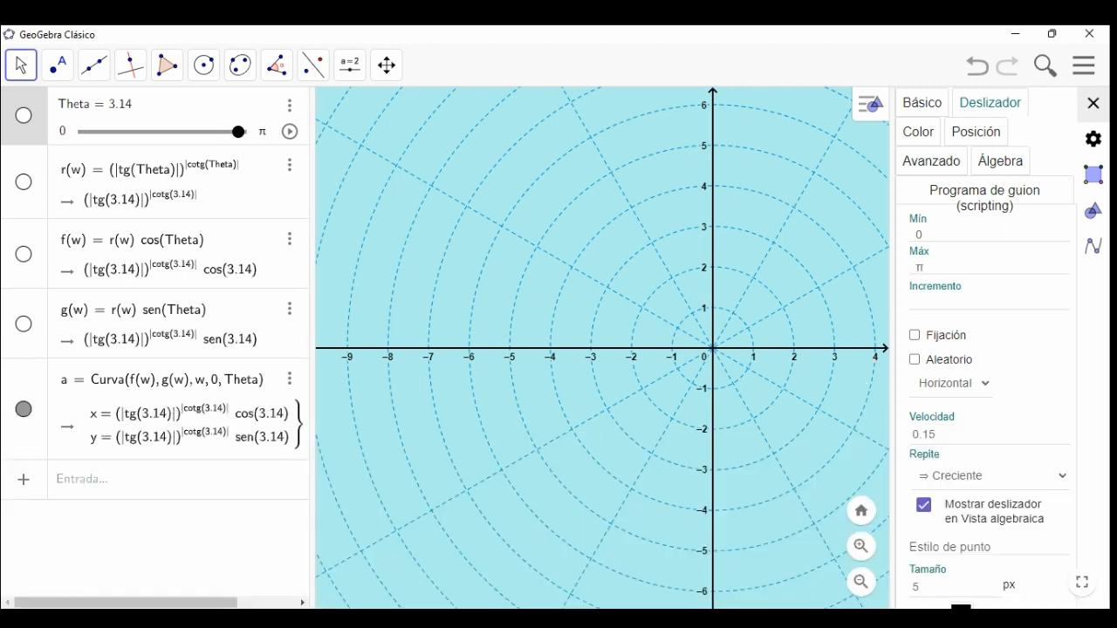
key("Escape")
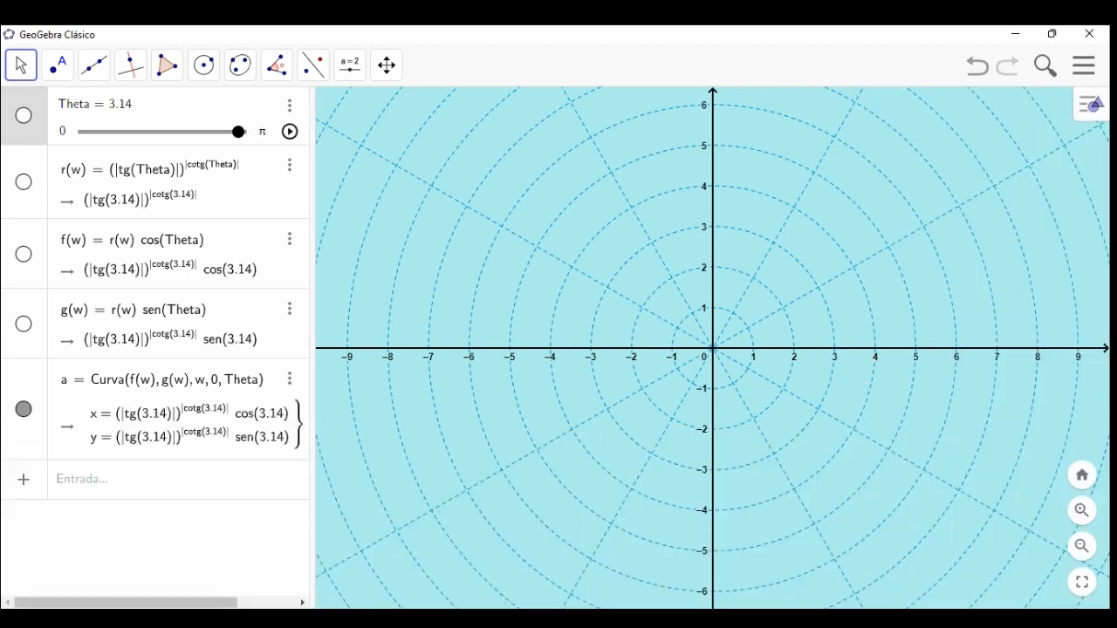
Step: Start the Theta animation and raise its speed to 1×
left_click(290, 131)
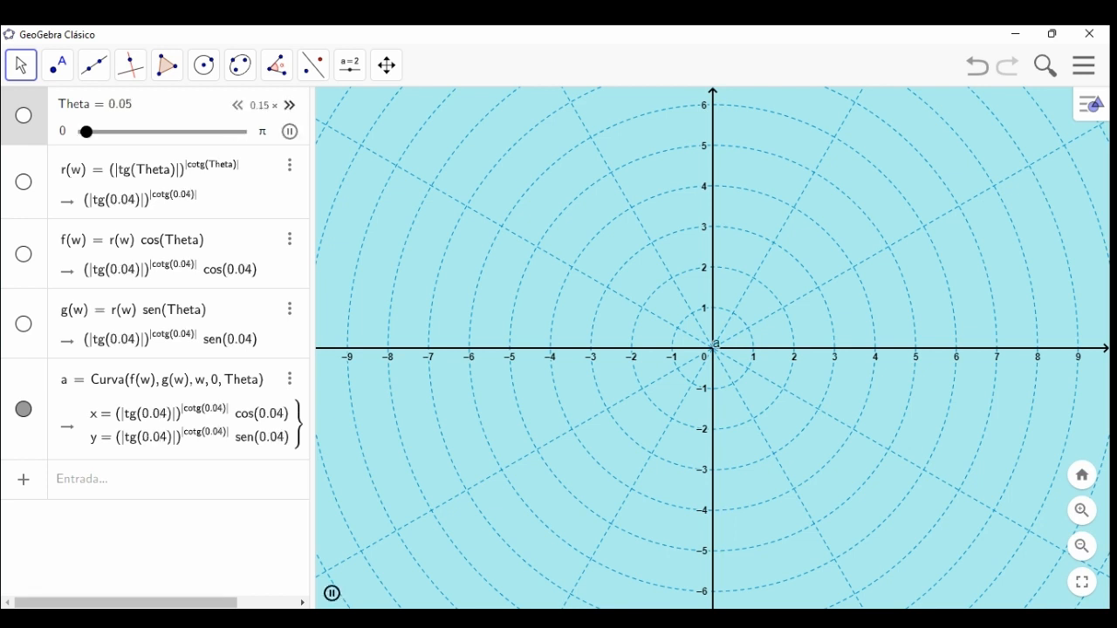
left_click(289, 105)
left_click(289, 104)
left_click(290, 105)
left_click(290, 105)
left_click(290, 105)
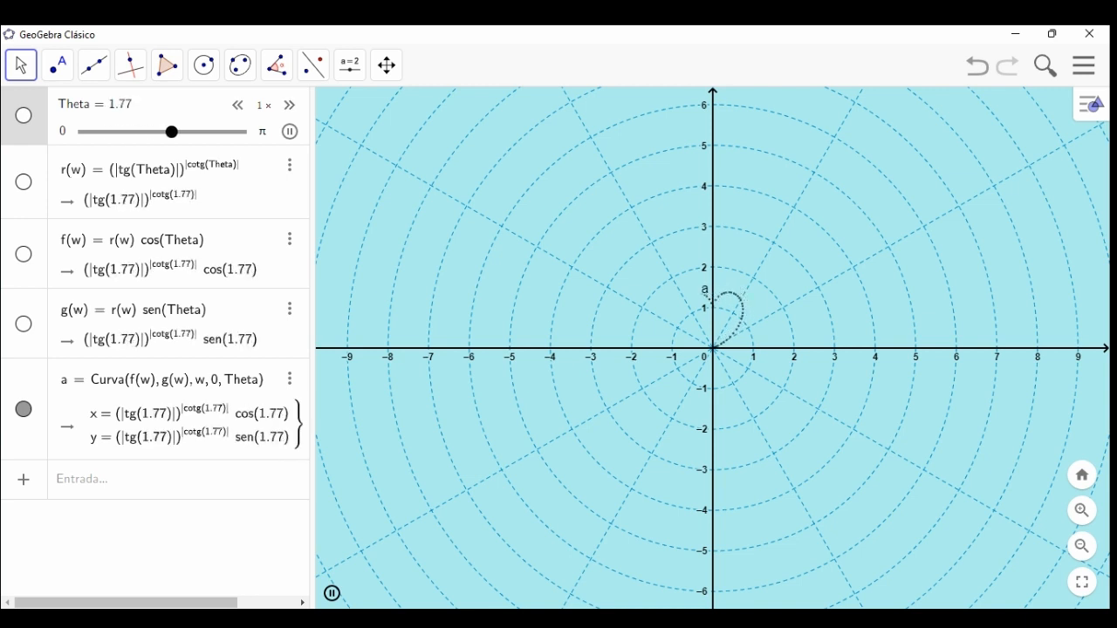
Step: Let the animation trace the whole curve above the origin at a readable scale and slow it to 0.2×
left_click(1082, 510)
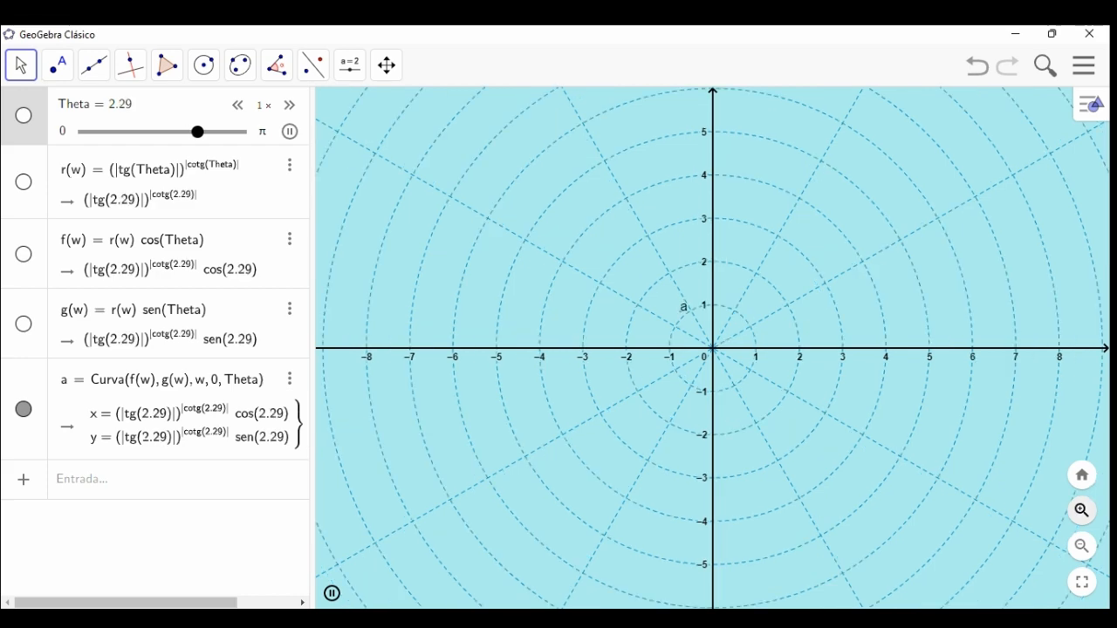
left_click(1081, 510)
left_click(1081, 510)
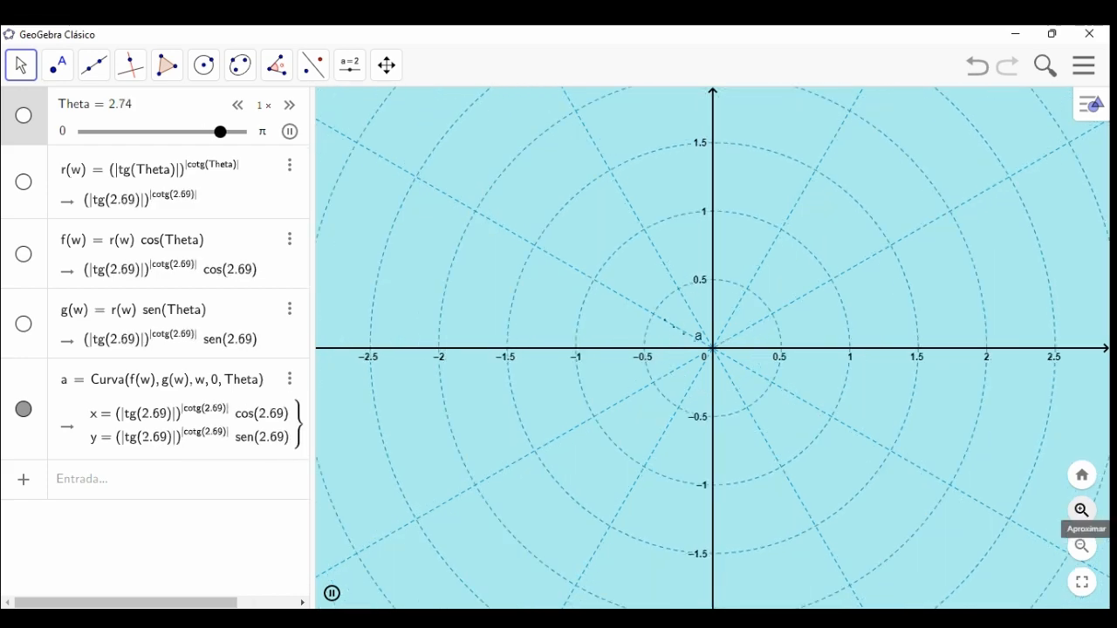
left_click(1082, 511)
left_click(1082, 511)
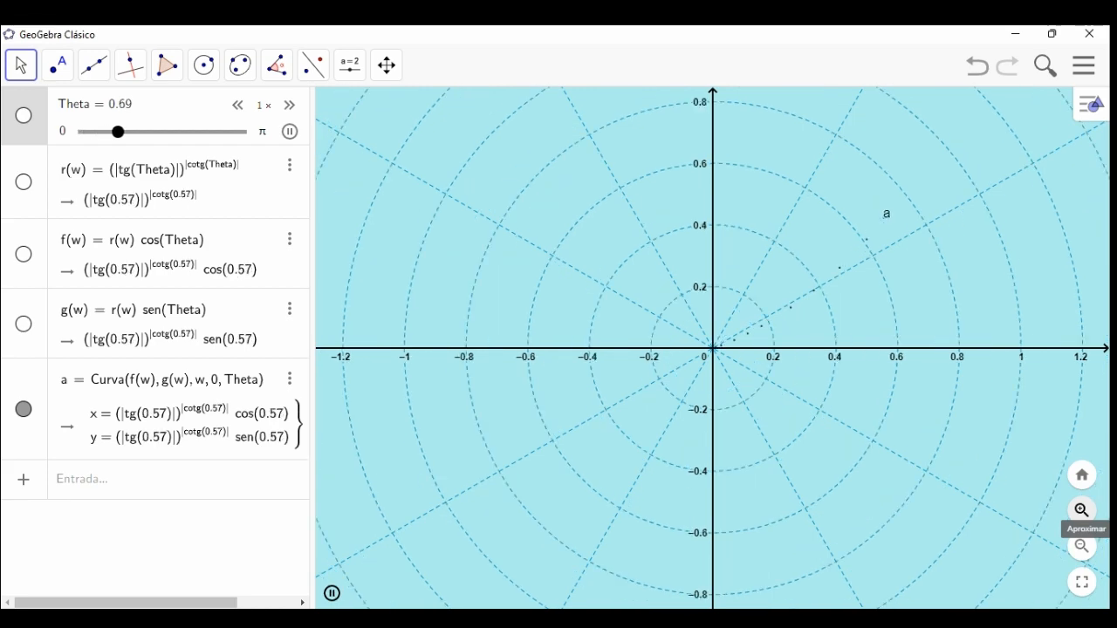
left_click(1081, 545)
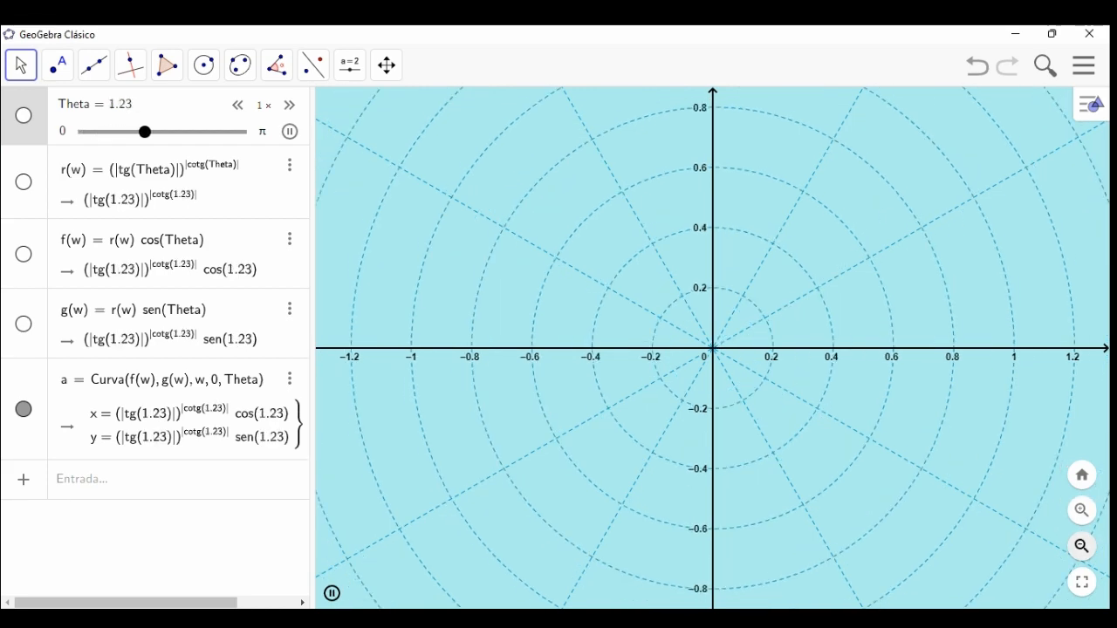
left_click(1082, 545)
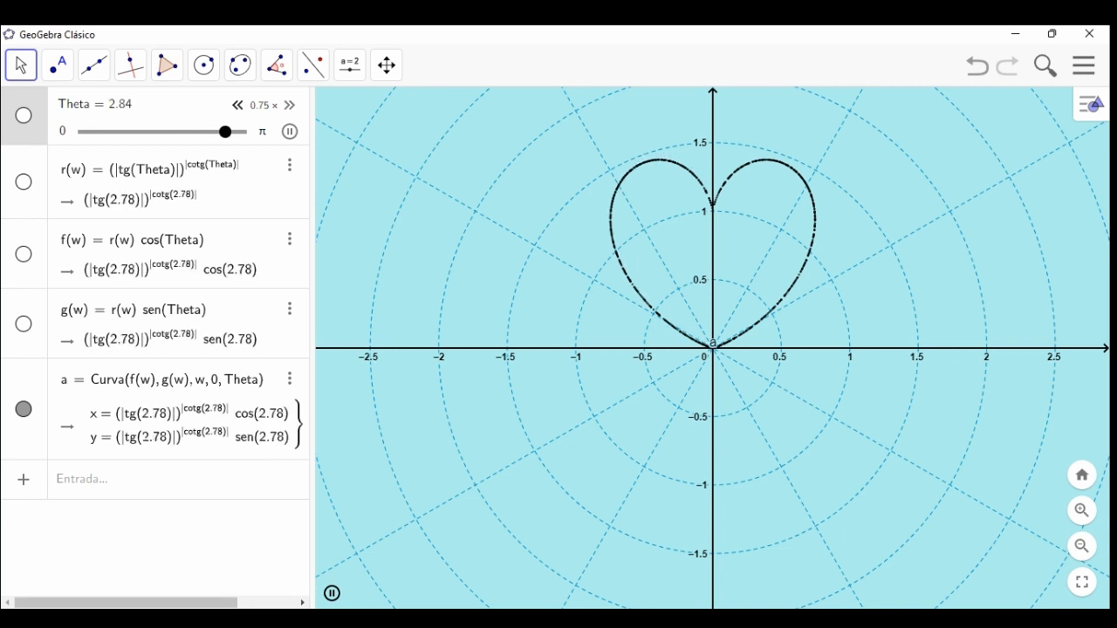
left_click(238, 105)
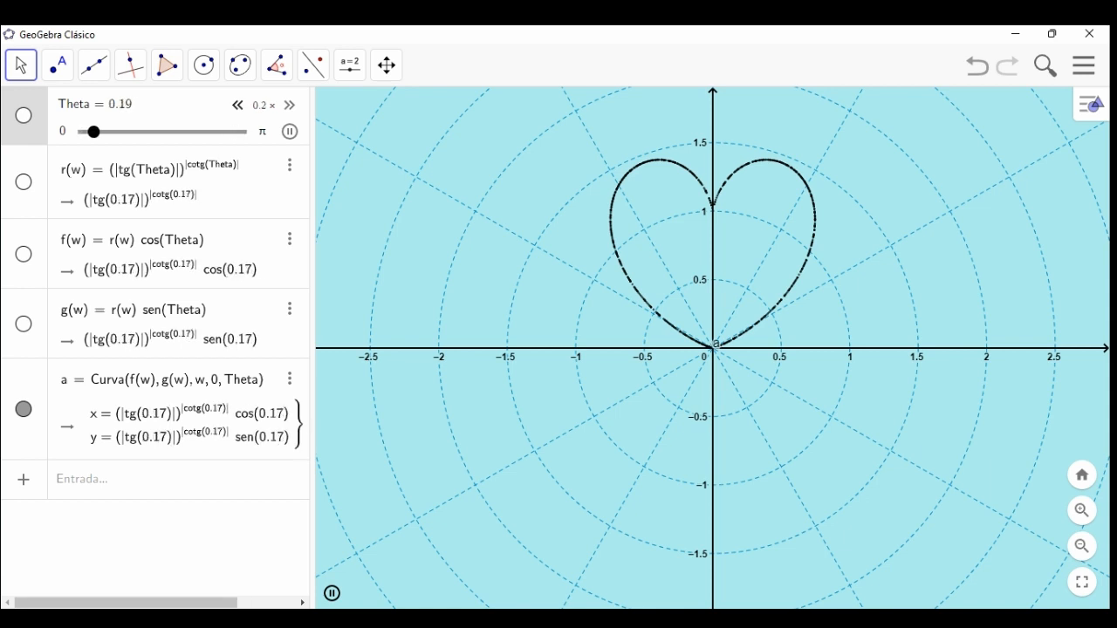